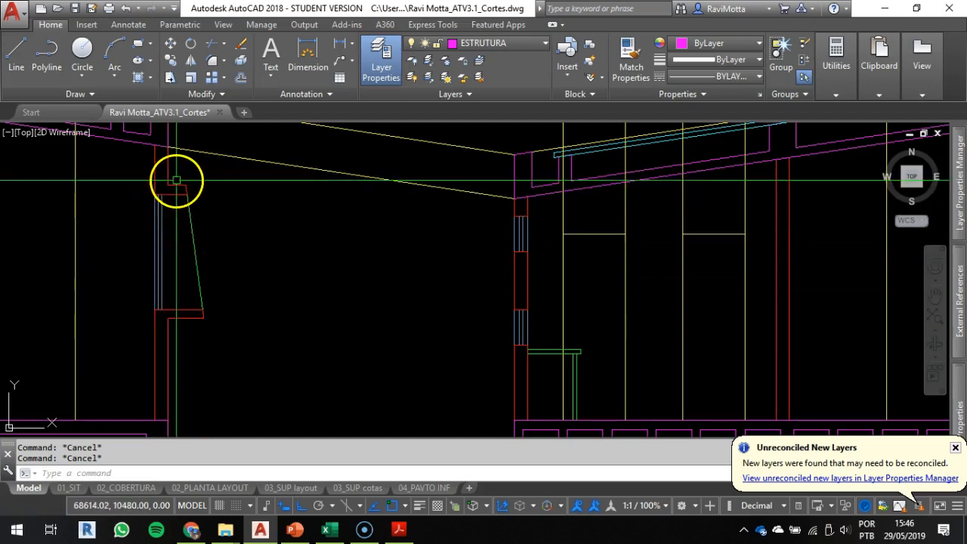
- Examine the section's sloped roof, window box and vertical projection lines against the floor plan above
scroll(164, 224, down, 3)
scroll(231, 332, up, 3)
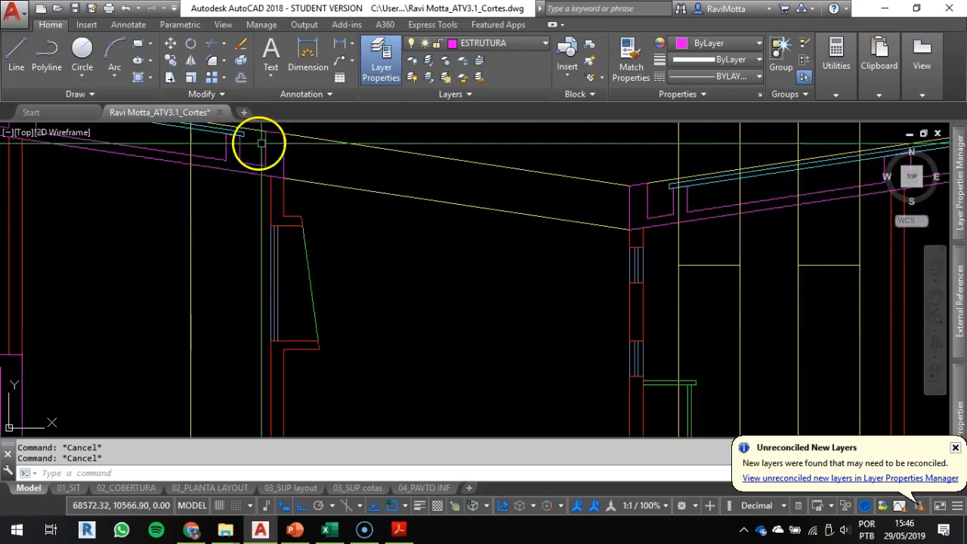
middle_drag(259, 144, 330, 255)
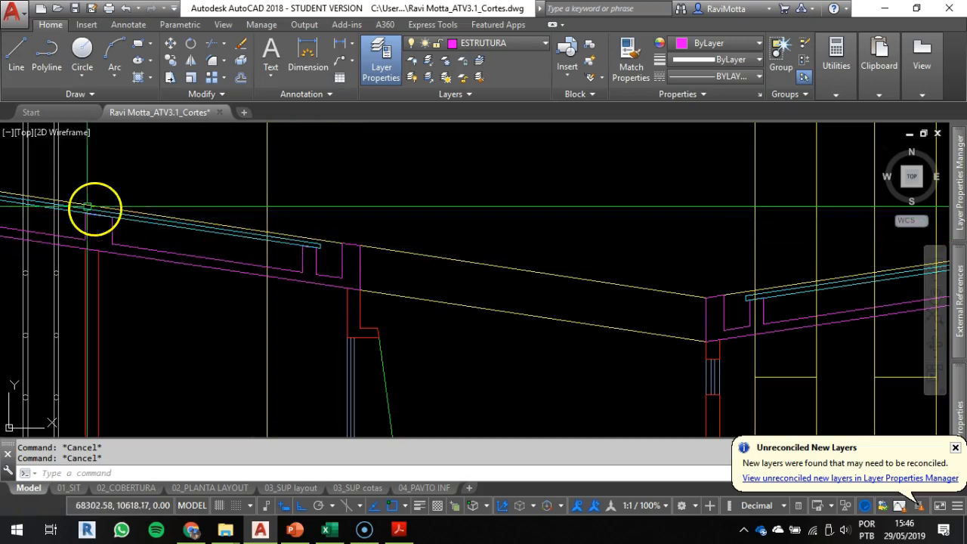
scroll(163, 239, down, 2)
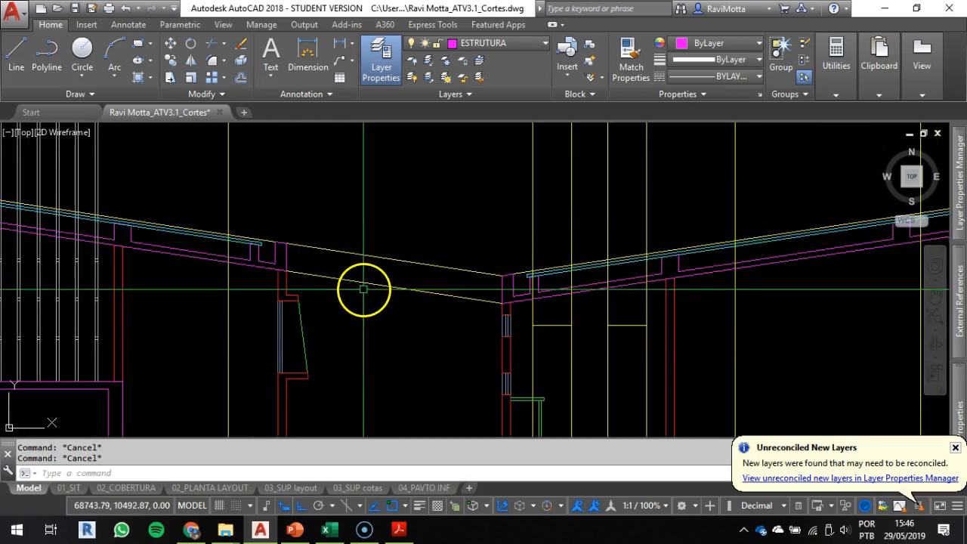
scroll(298, 247, down, 2)
scroll(297, 247, down, 2)
middle_drag(295, 226, 455, 456)
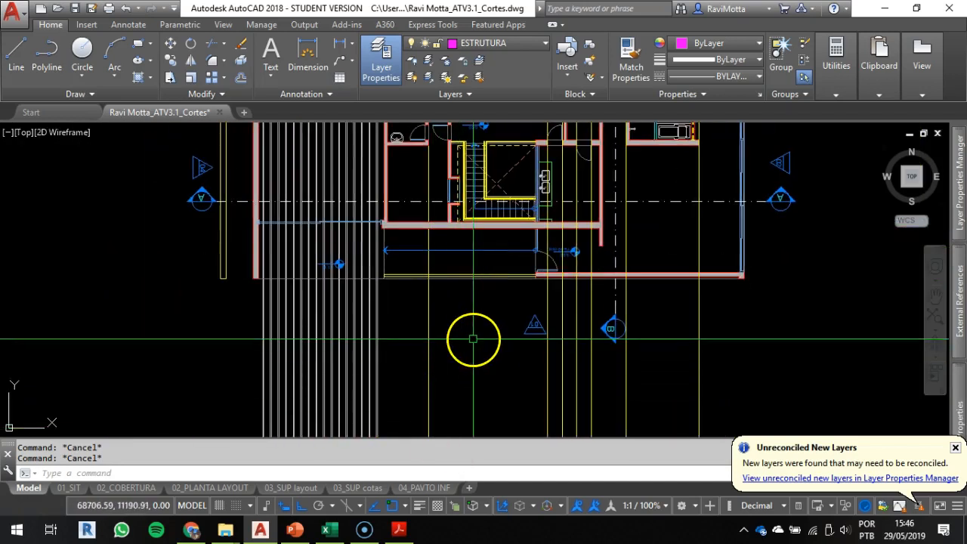
middle_drag(478, 350, 491, 157)
scroll(327, 285, up, 4)
scroll(287, 326, up, 2)
middle_drag(282, 327, 329, 243)
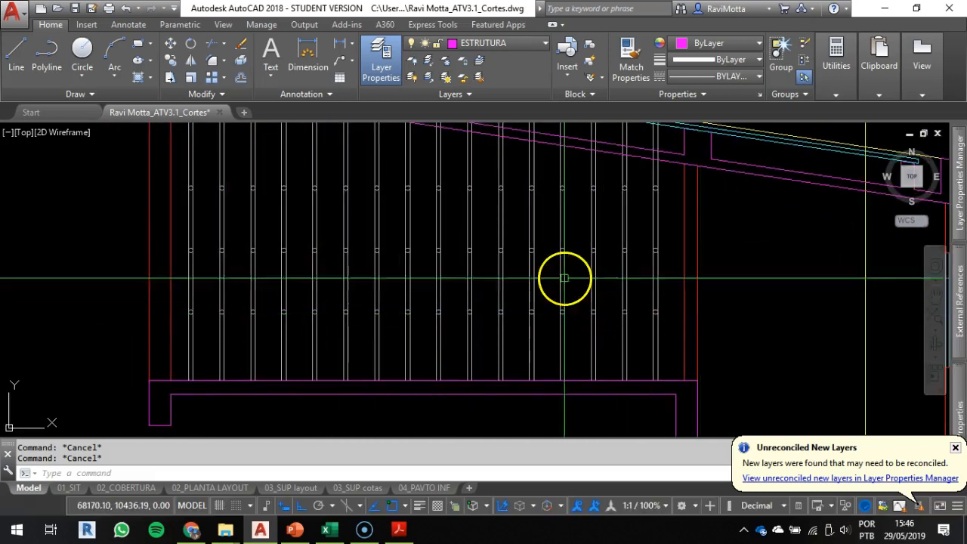
- Trace the vertical projection lines up to the slatted wall in the floor plan, highlighting the first three pairs
scroll(556, 268, down, 4)
middle_drag(553, 266, 534, 543)
middle_drag(478, 180, 460, 367)
scroll(437, 131, up, 4)
middle_drag(437, 131, 423, 255)
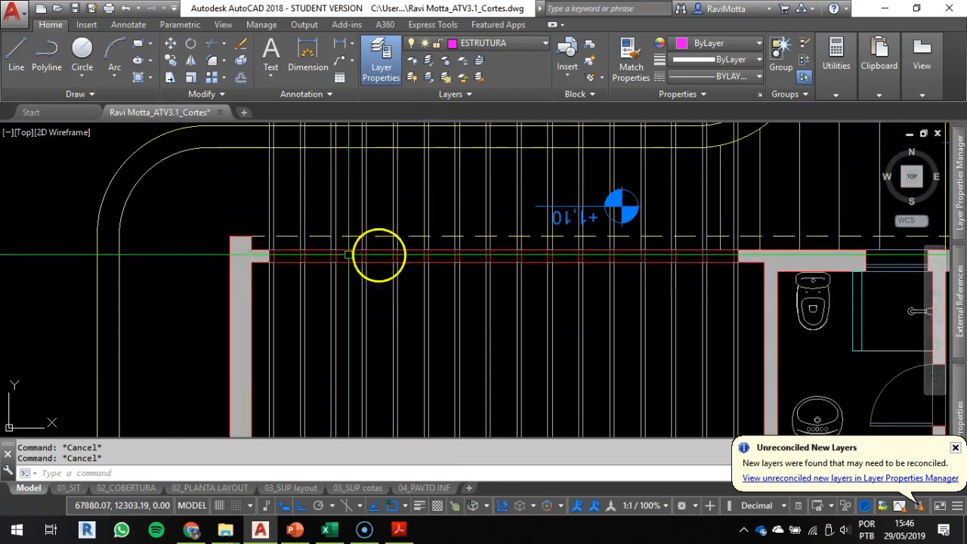
scroll(272, 255, up, 4)
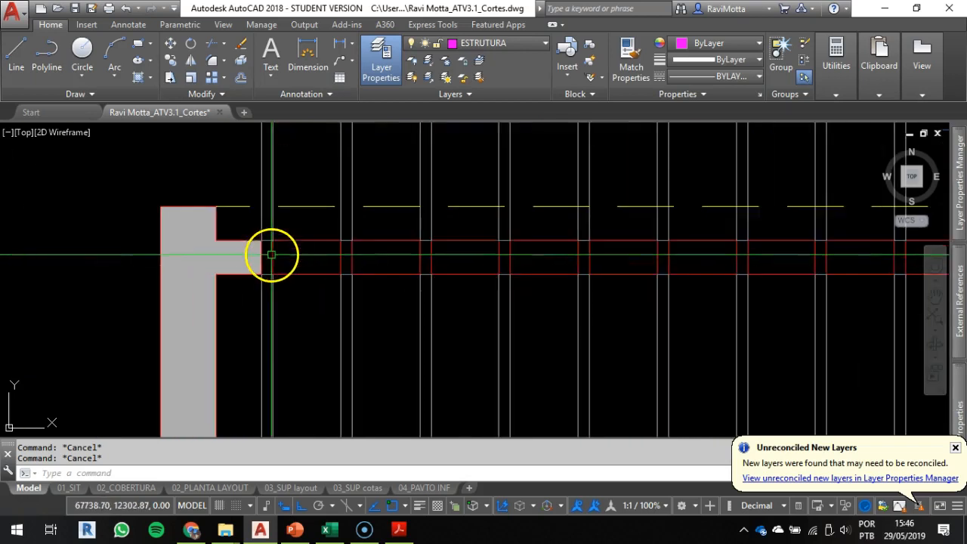
click(265, 222)
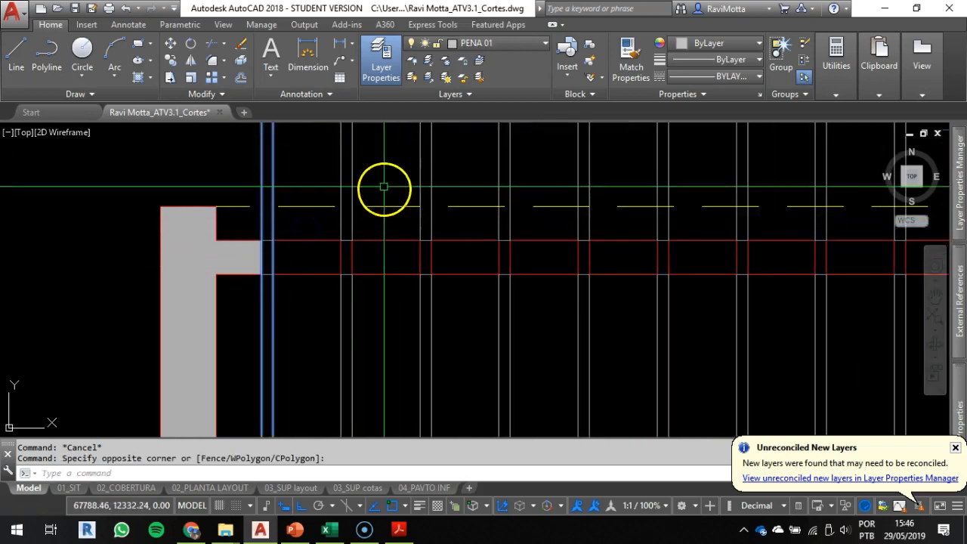
click(313, 177)
click(465, 171)
click(386, 173)
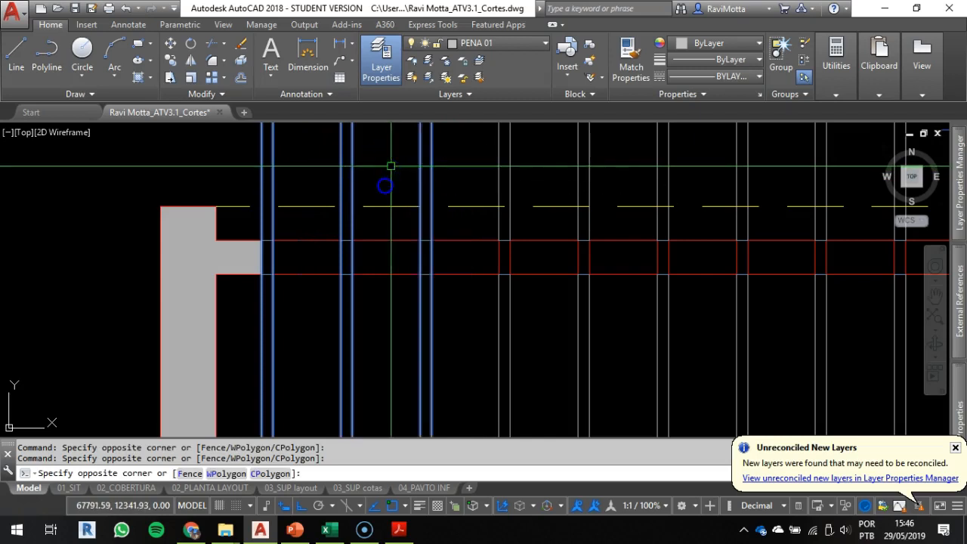
key(Escape)
- Measure the distance in the section from the lowest circle in the first column down to the slab
scroll(489, 264, down, 5)
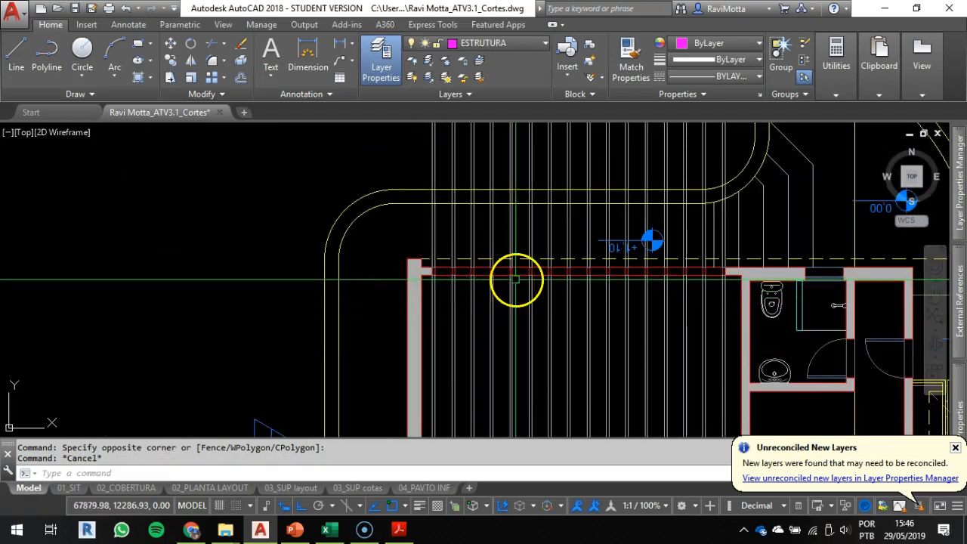
scroll(642, 304, down, 5)
scroll(580, 394, up, 3)
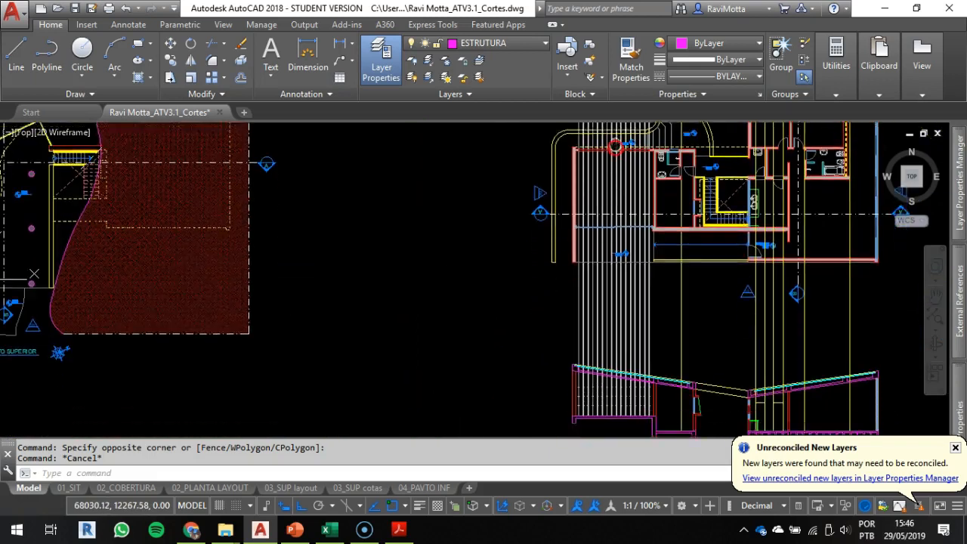
scroll(579, 394, up, 5)
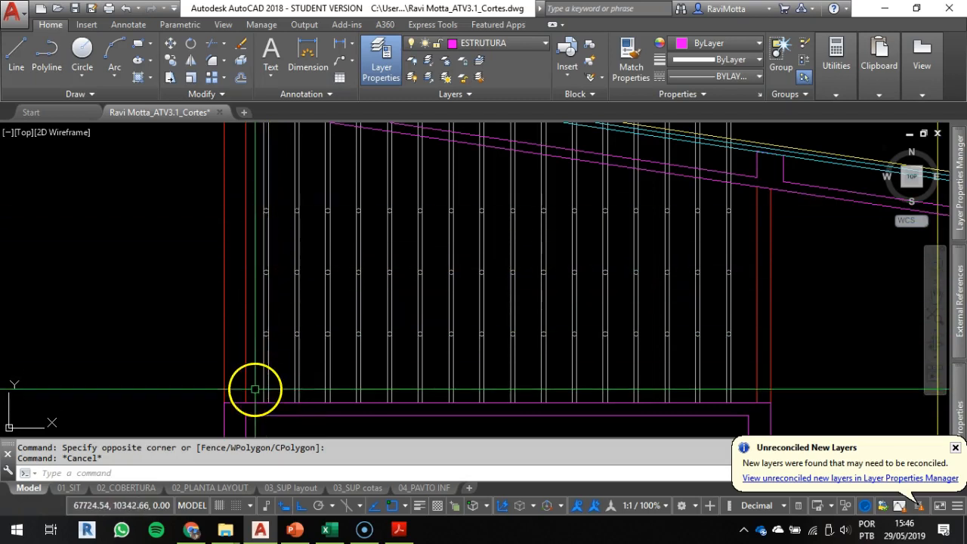
scroll(255, 391, up, 2)
key(Escape)
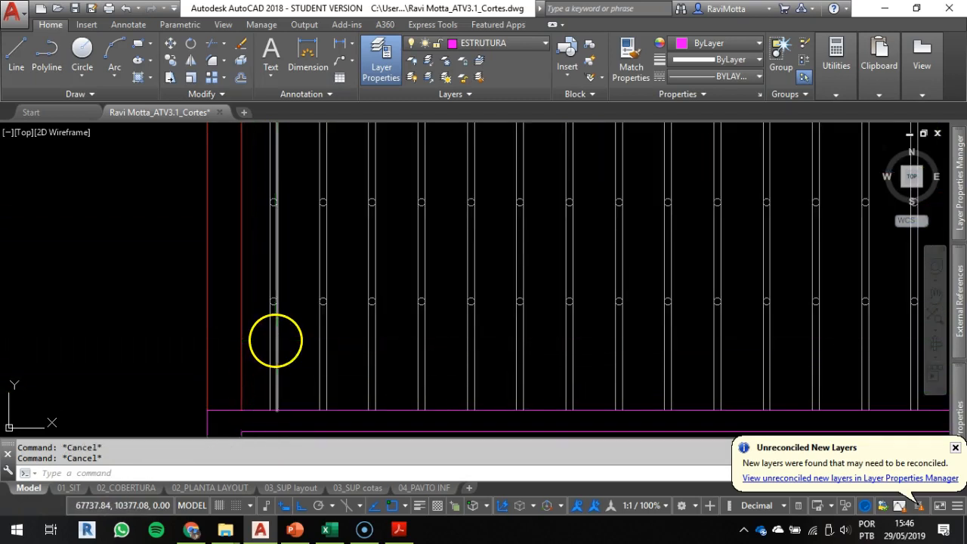
text(di)
key(Return)
scroll(276, 309, up, 5)
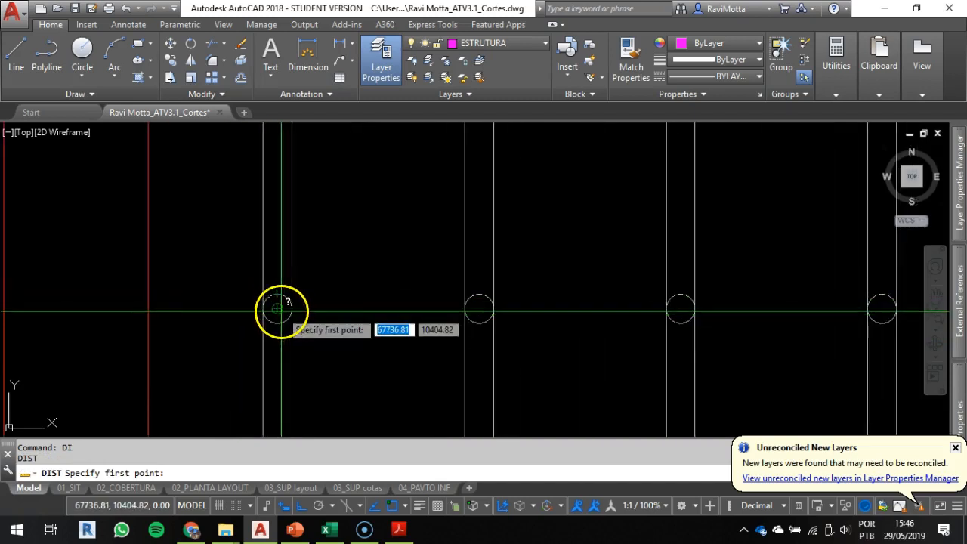
click(277, 309)
scroll(280, 332, down, 3)
scroll(286, 352, up, 1)
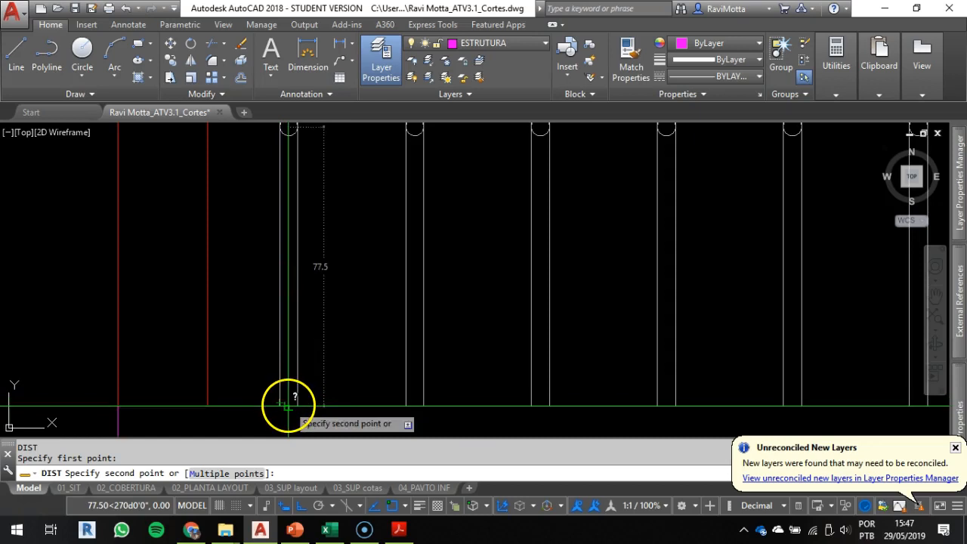
key(Escape)
- Examine the three rows of circles between the vertical projection lines and the sloped roof above them
scroll(301, 373, down, 2)
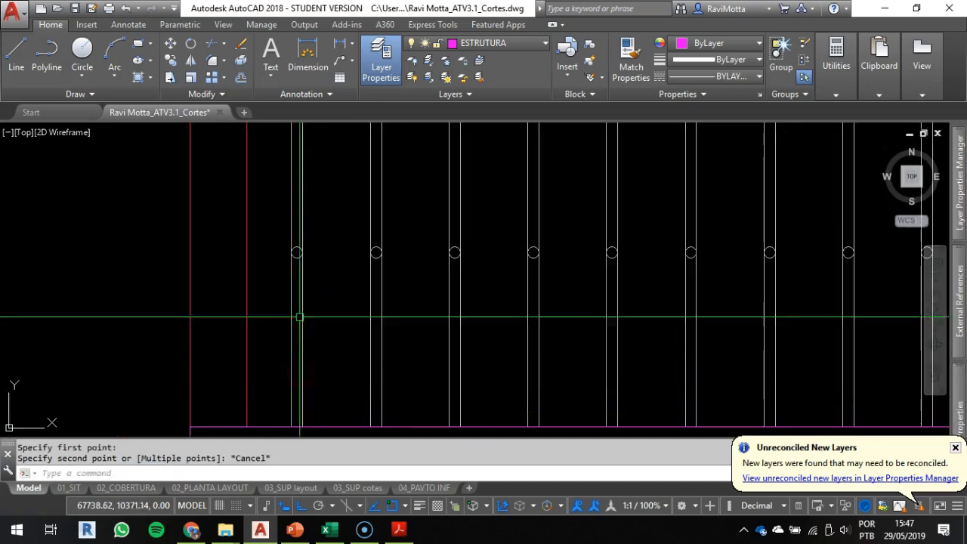
middle_drag(294, 245, 303, 397)
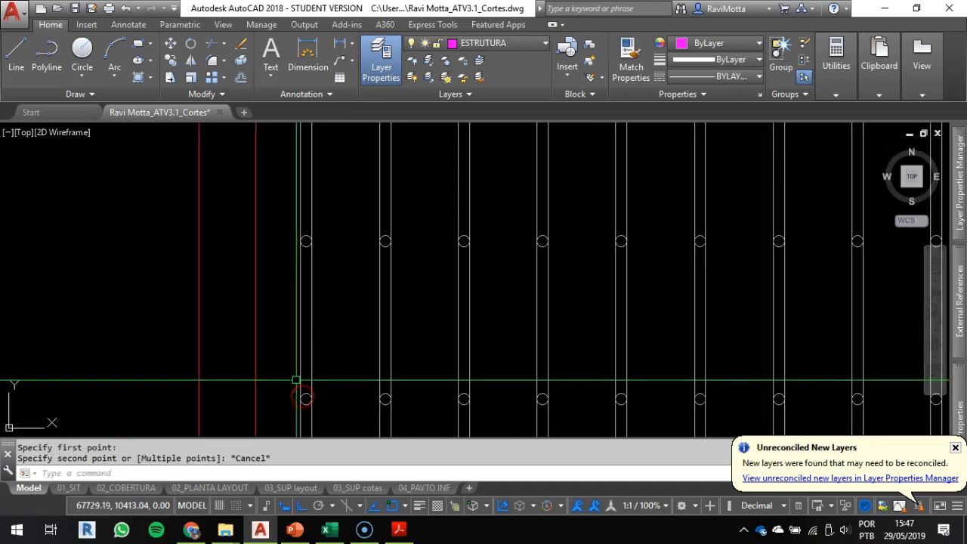
scroll(292, 262, down, 2)
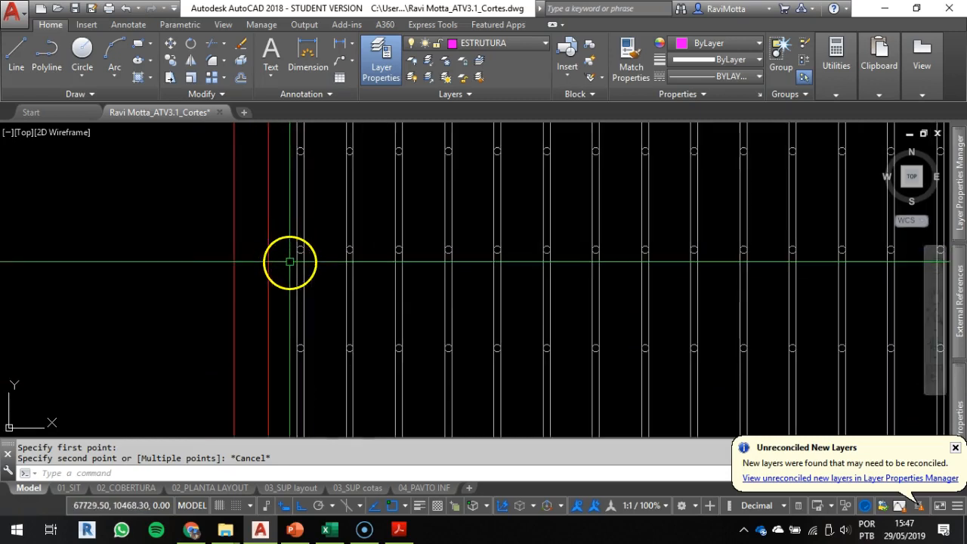
scroll(271, 249, down, 3)
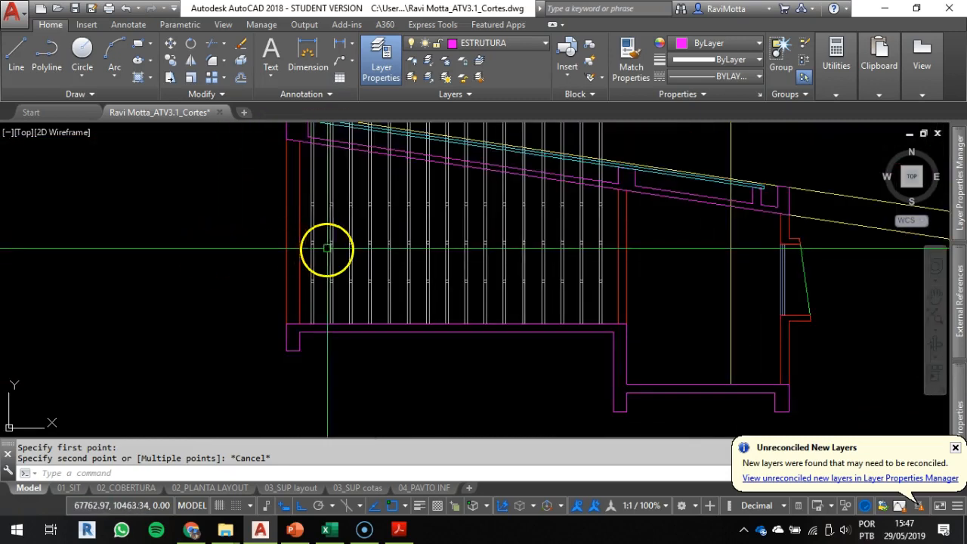
scroll(328, 289, up, 6)
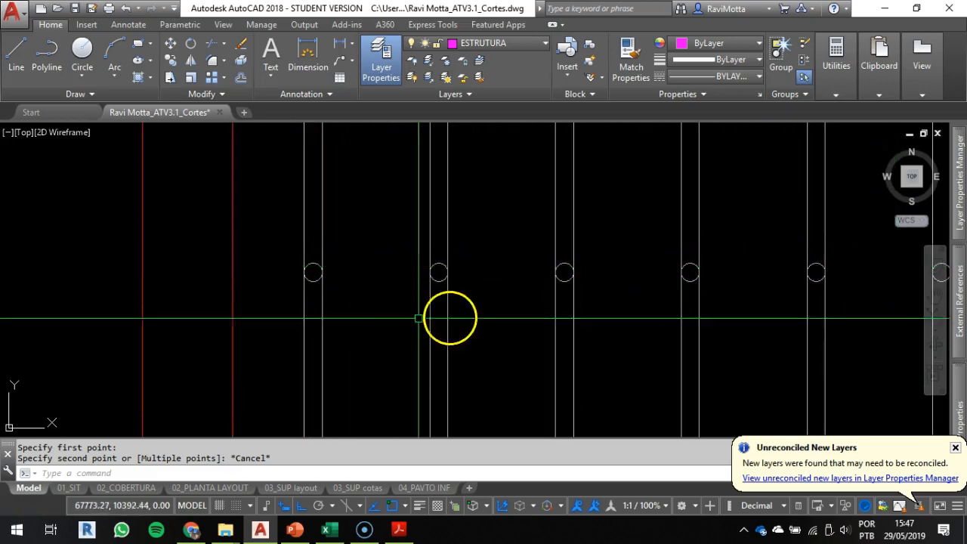
scroll(346, 195, down, 2)
middle_drag(347, 195, 324, 388)
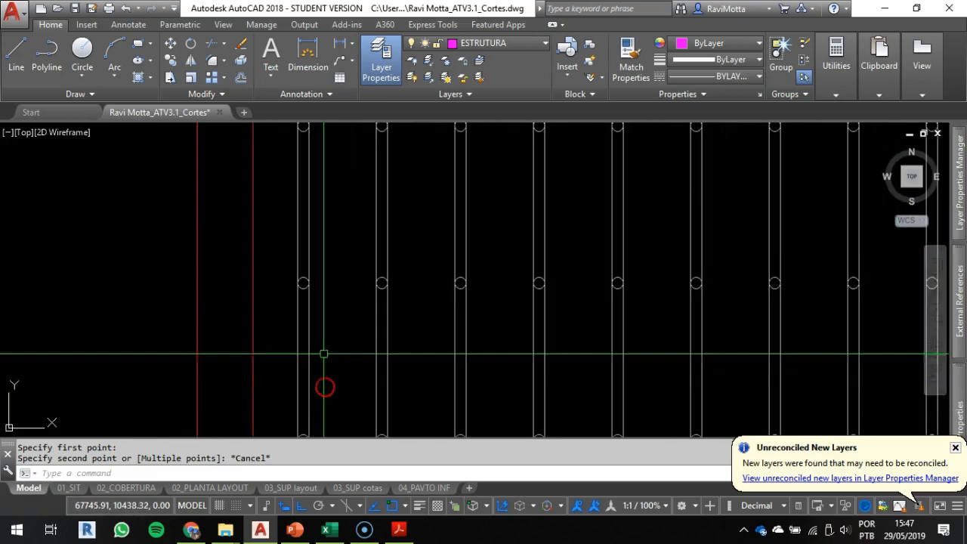
scroll(367, 264, down, 5)
middle_drag(363, 277, 320, 354)
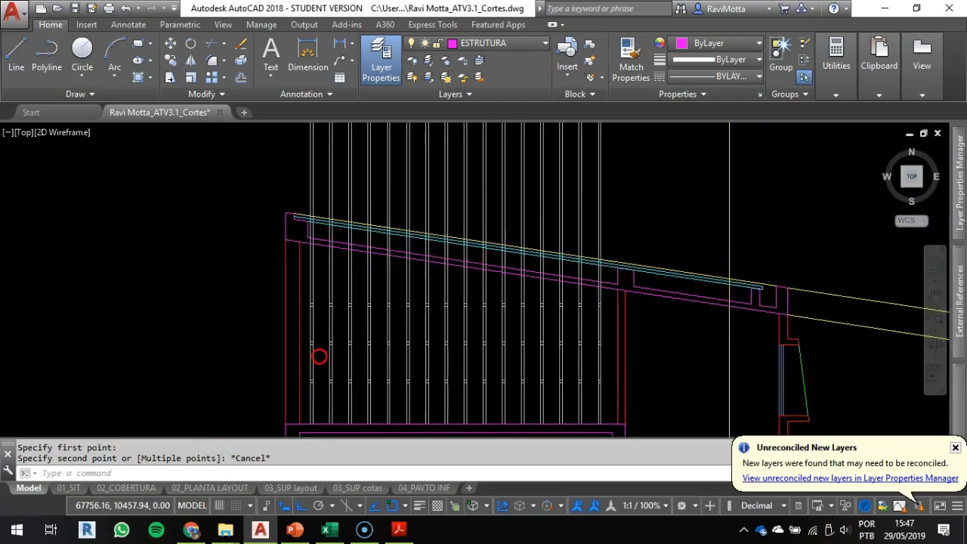
- Erase all the paired vertical projection lines crossing the section's slatted bay, keeping the rows of circles
click(623, 156)
click(229, 170)
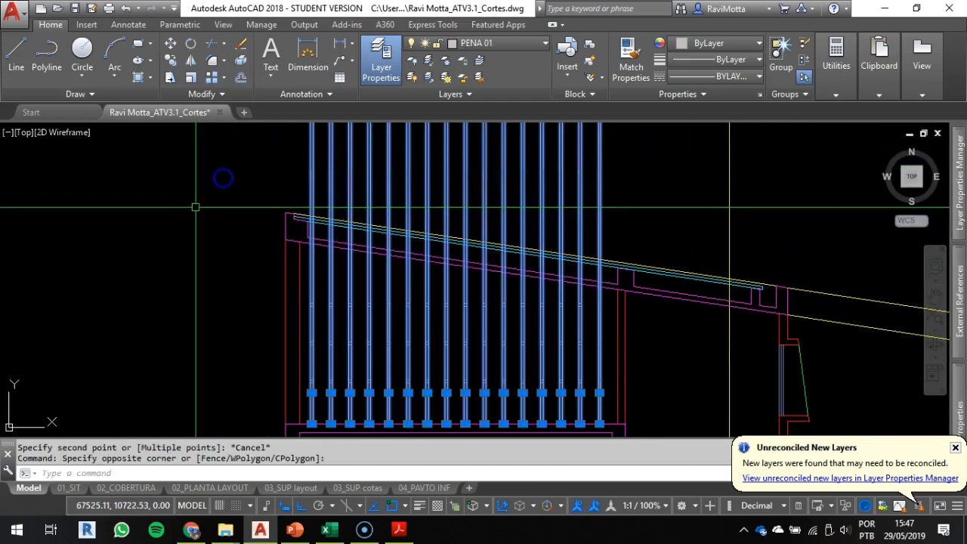
text(E)
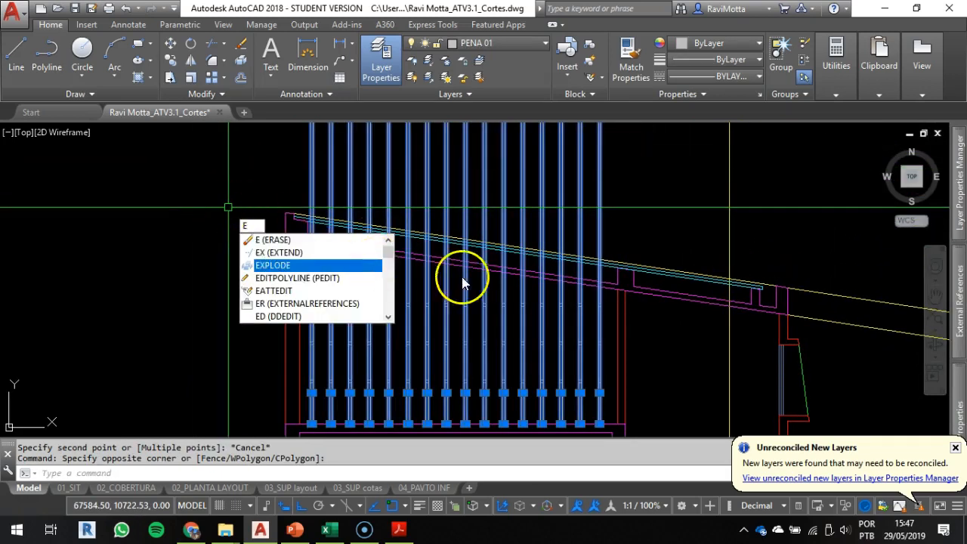
click(300, 241)
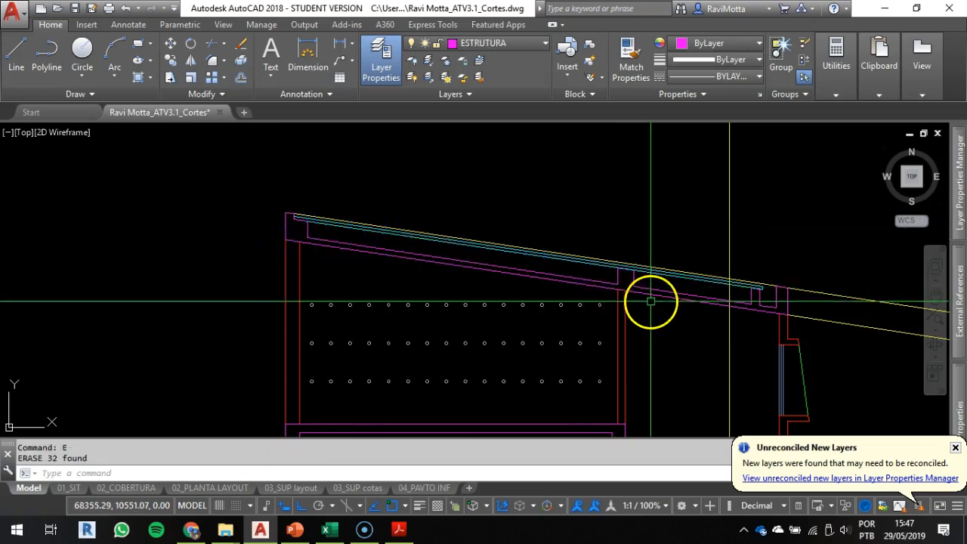
- Examine the floor plan along section line A, from the slatted-wall room to the window box beside the stairs
scroll(651, 282, down, 4)
middle_drag(671, 210, 573, 523)
scroll(568, 328, up, 2)
scroll(512, 340, up, 2)
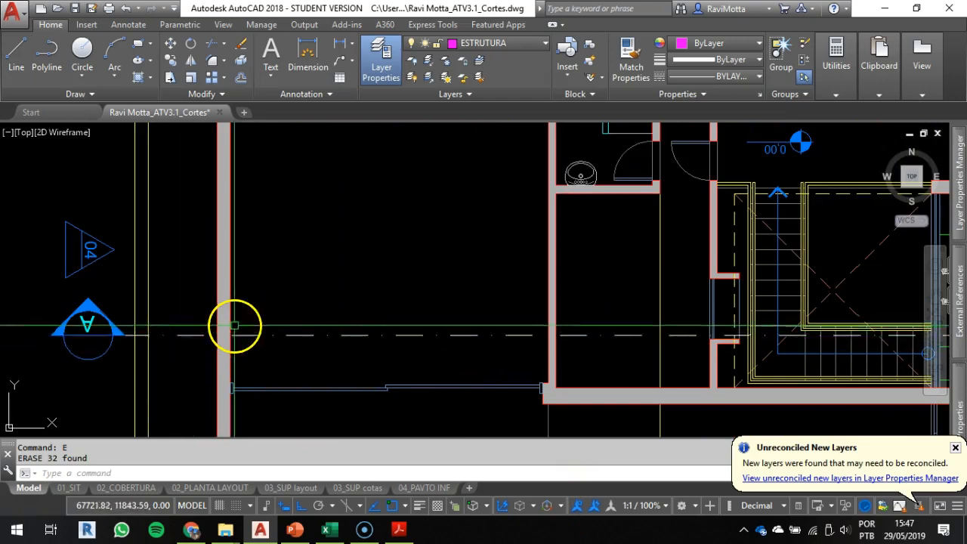
middle_drag(245, 260, 270, 312)
middle_drag(264, 186, 275, 210)
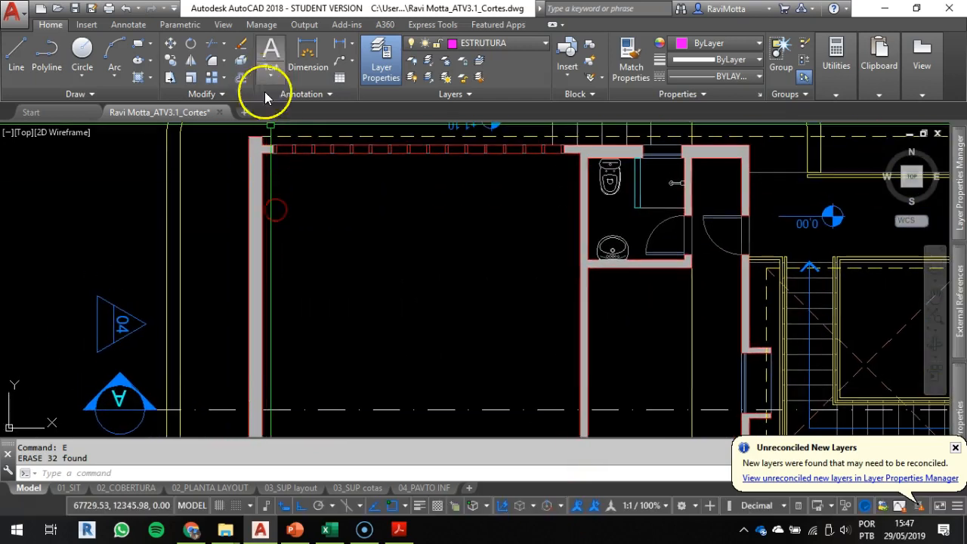
middle_drag(590, 251, 441, 220)
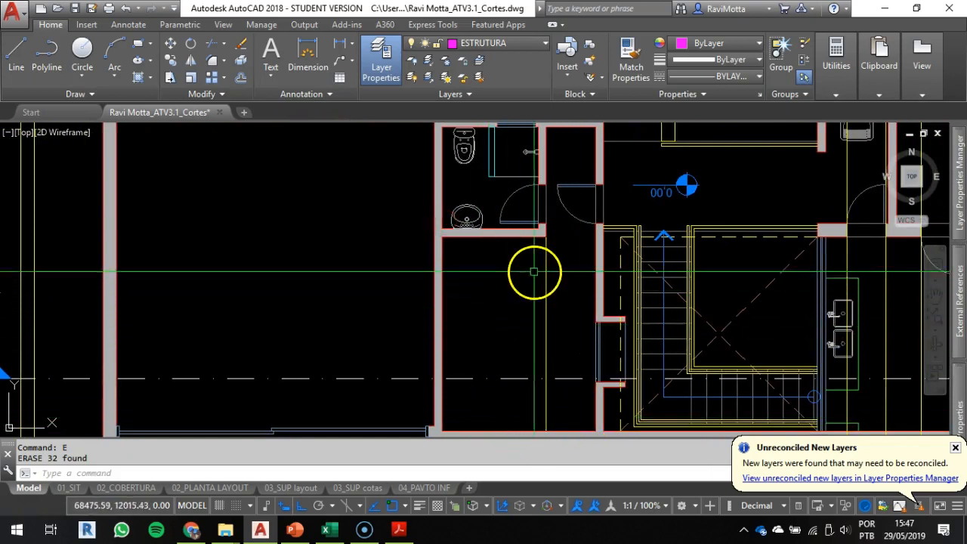
mouse_move(550, 232)
middle_down()
mouse_move(461, 261)
mouse_move(469, 249)
middle_up()
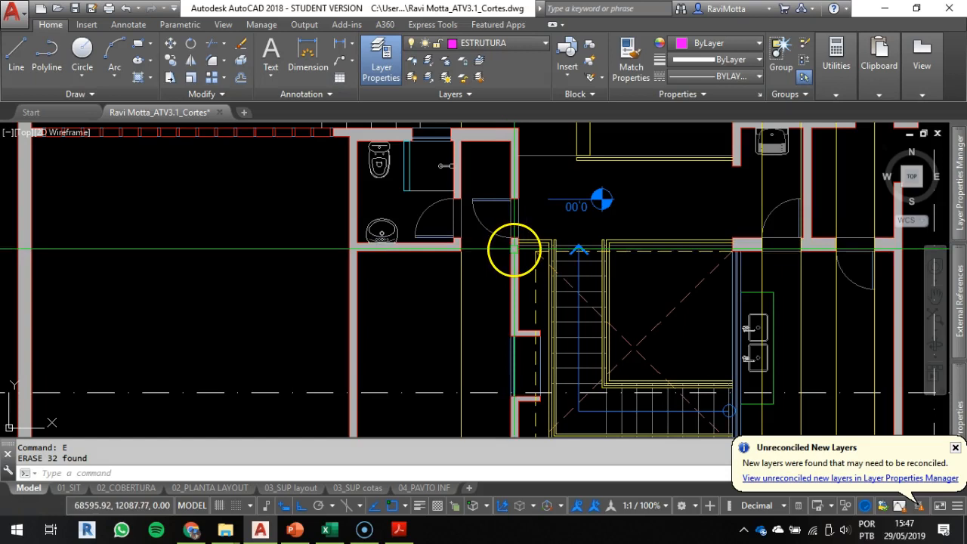
- Place a vertical construction line through the outer edge of the window box beside the stairs in the plan
scroll(513, 263, up, 5)
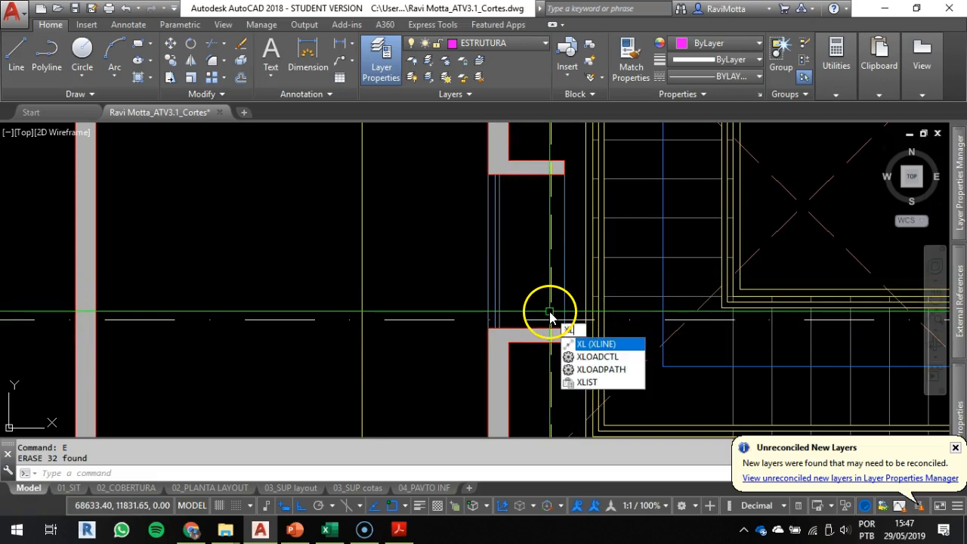
text(xl)
key(Return)
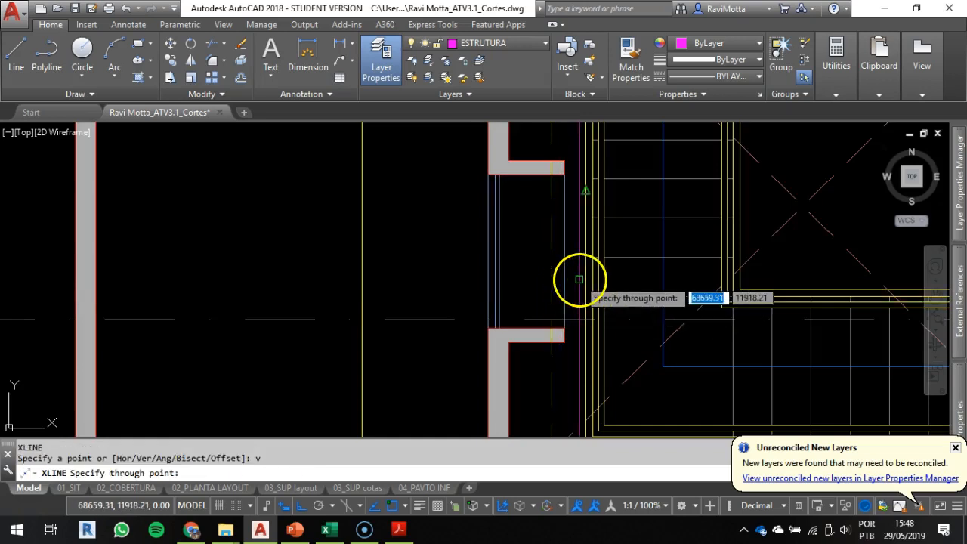
click(563, 212)
key(Escape)
key(Escape)
- Follow the vertical construction line down to the section and check its alignment with the window box's lower ledge
scroll(564, 151, down, 2)
scroll(561, 343, down, 4)
mouse_move(554, 332)
middle_down()
mouse_move(526, 169)
mouse_move(543, 32)
middle_up()
scroll(550, 321, up, 8)
scroll(551, 341, up, 4)
scroll(561, 344, down, 2)
middle_drag(561, 342, 569, 443)
scroll(560, 354, down, 4)
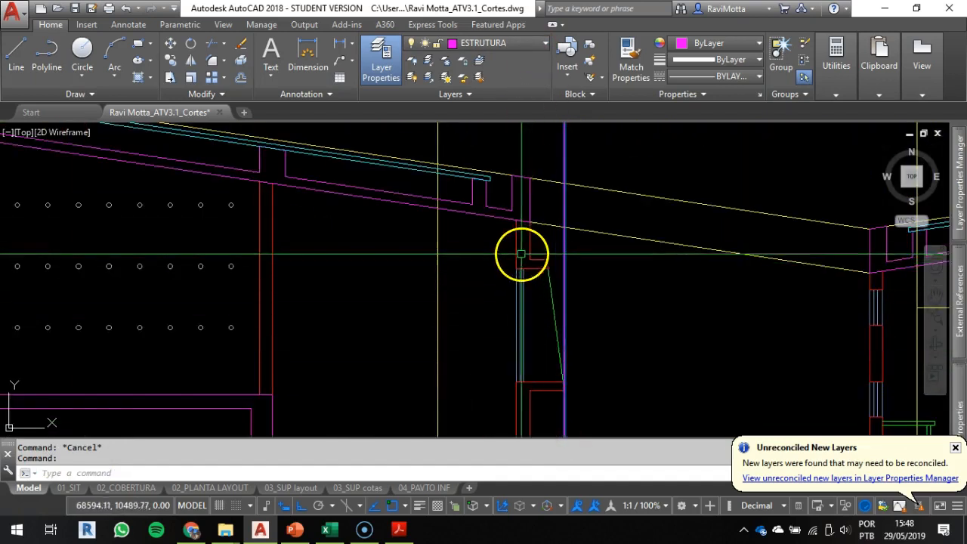
scroll(543, 259, up, 2)
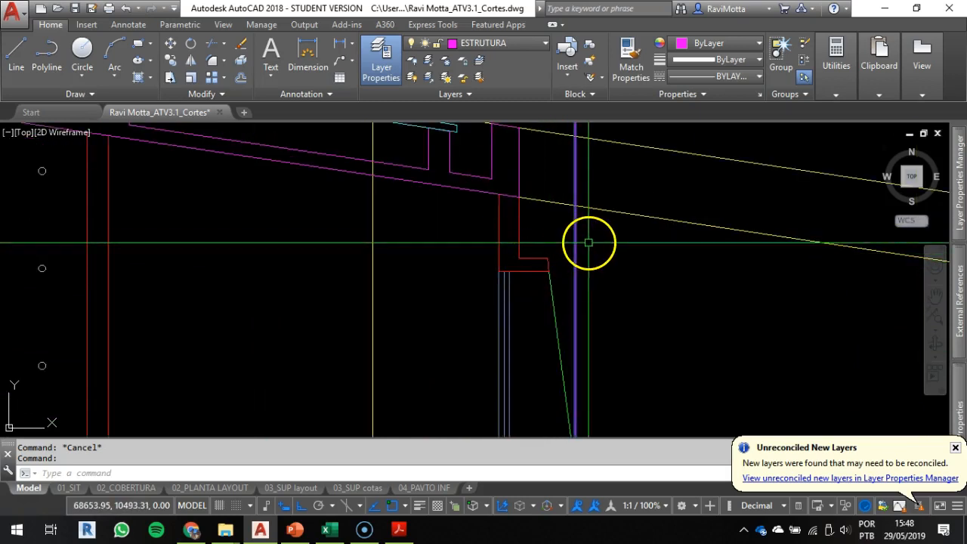
- Erase the vertical construction line beside the window box in the section
click(571, 239)
text(e)
click(639, 262)
key(Return)
key(Escape)
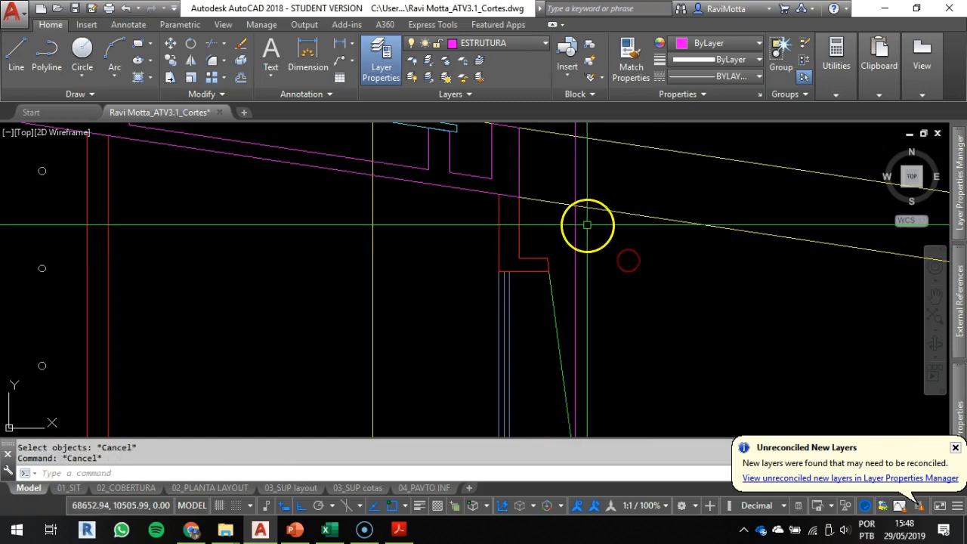
key(Escape)
scroll(508, 242, up, 2)
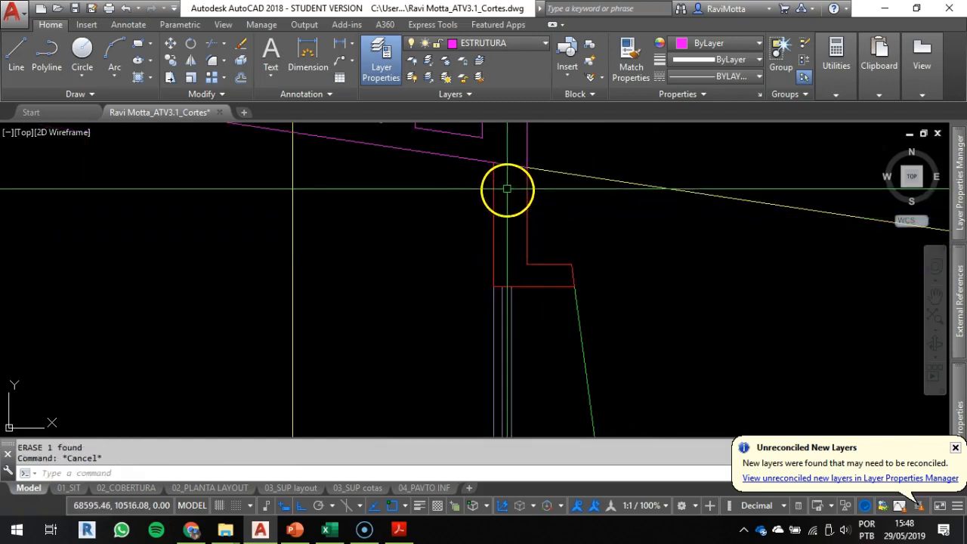
- Examine the window box profile in the section, from its upper ledge down to the slanted outer edge
scroll(560, 279, down, 2)
middle_drag(559, 279, 535, 186)
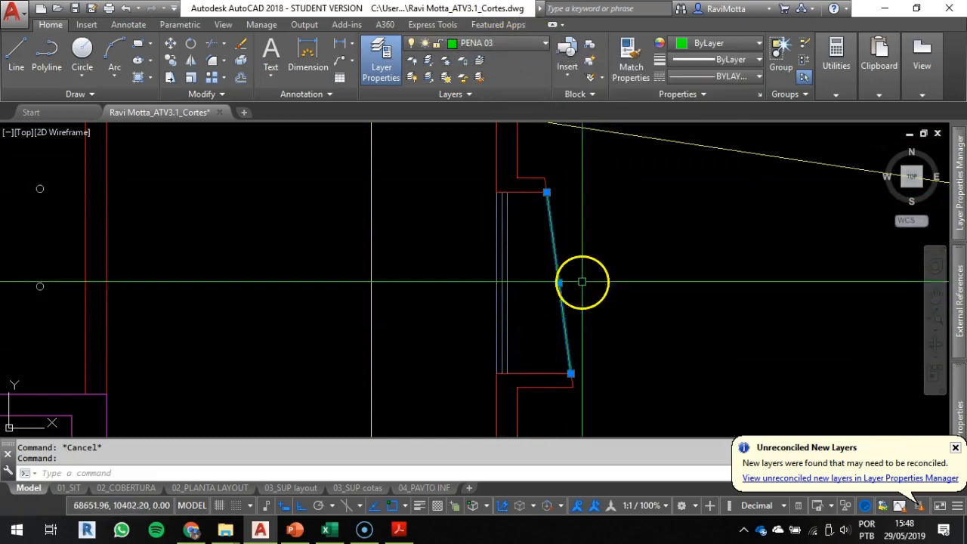
scroll(522, 332, down, 3)
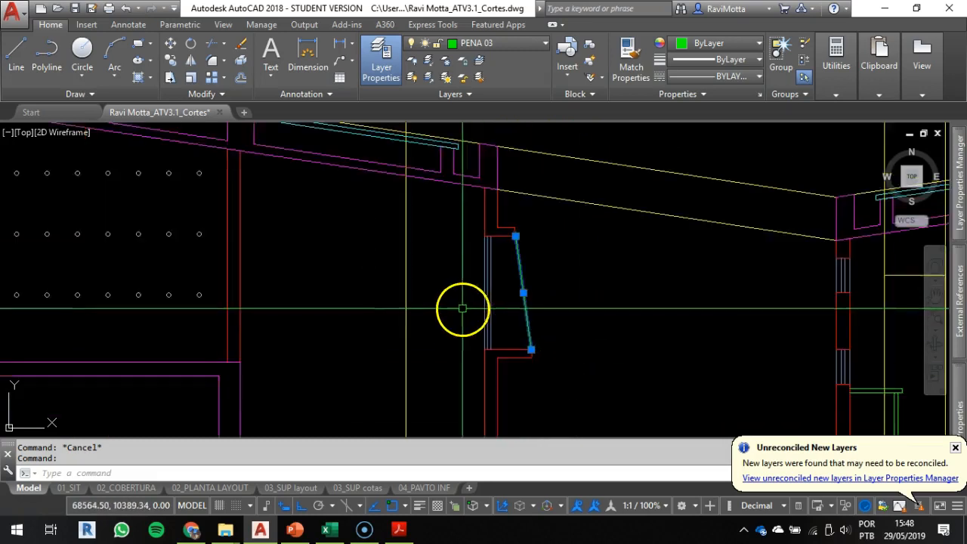
click(502, 282)
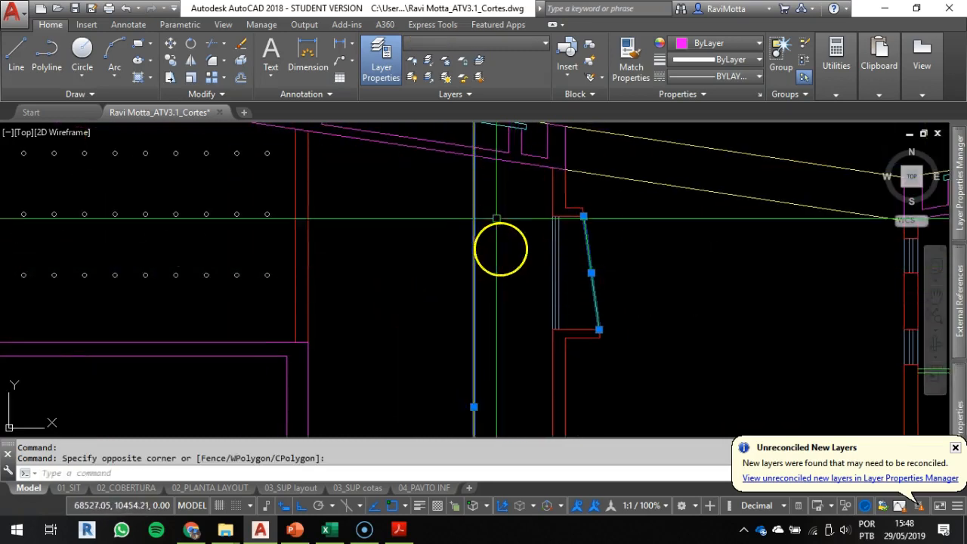
- Examine the doors and walls in the floor plan between the stairs, the double-sink counter and the corridor beside the bathroom
scroll(463, 243, down, 1)
middle_drag(537, 268, 269, 261)
scroll(570, 250, down, 2)
middle_drag(582, 151, 534, 453)
scroll(536, 185, up, 5)
middle_drag(536, 200, 544, 355)
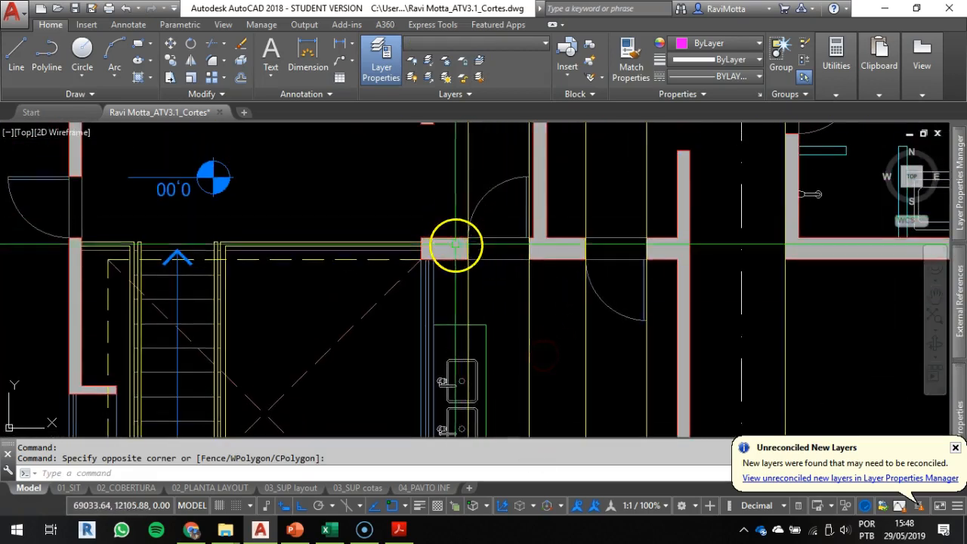
mouse_move(544, 313)
middle_down()
mouse_move(536, 233)
mouse_move(546, 201)
middle_up()
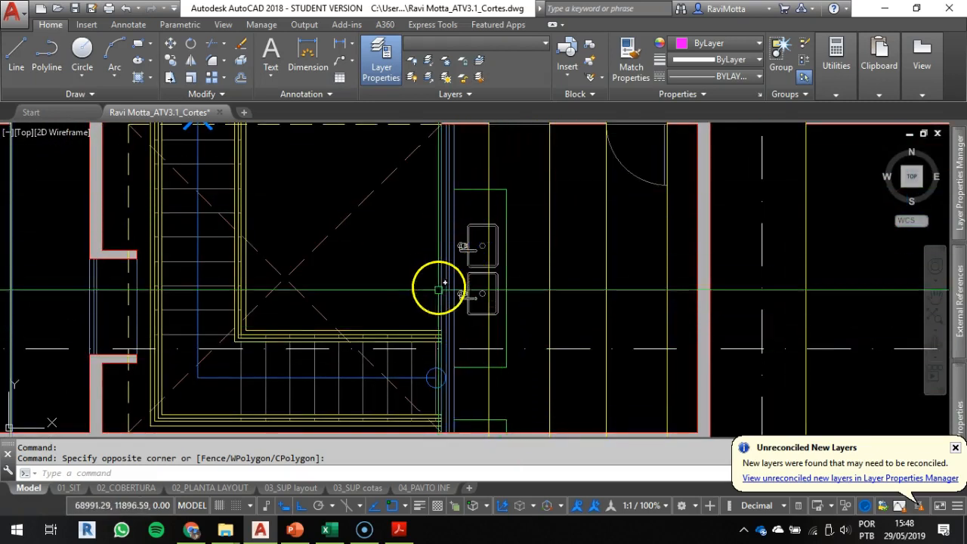
scroll(503, 279, down, 5)
scroll(564, 274, up, 4)
middle_drag(602, 225, 531, 330)
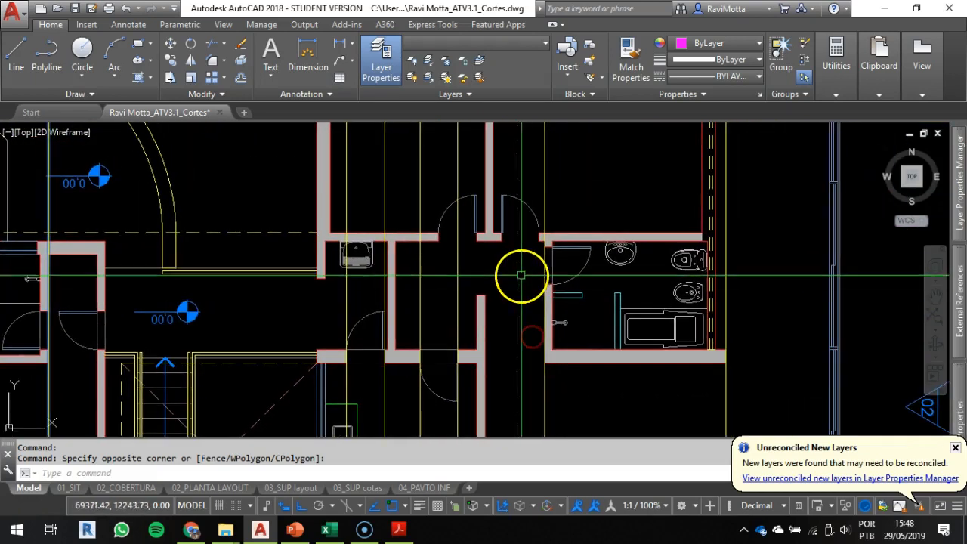
- Place vertical construction lines through both jambs of the door opening above the corridor beside the bathroom in the plan
scroll(510, 241, up, 4)
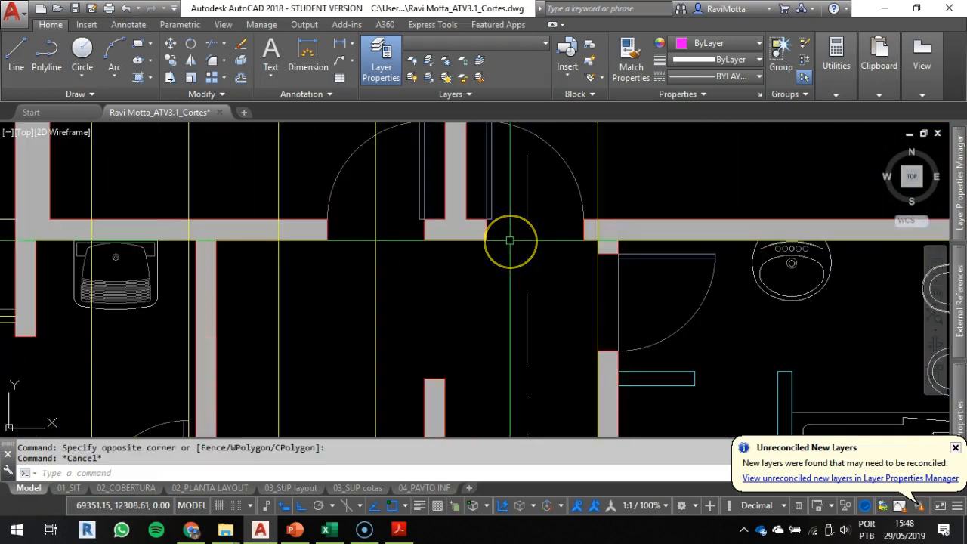
key(Return)
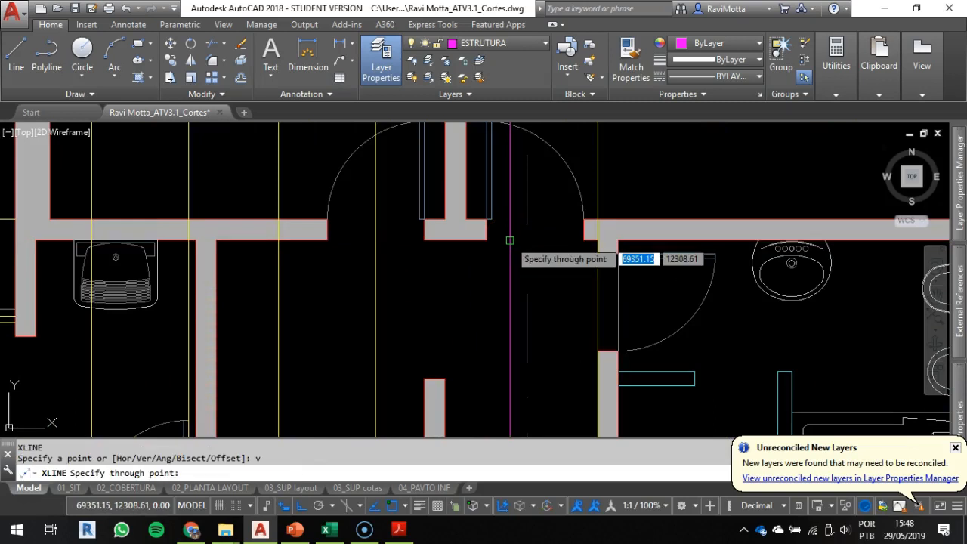
click(590, 240)
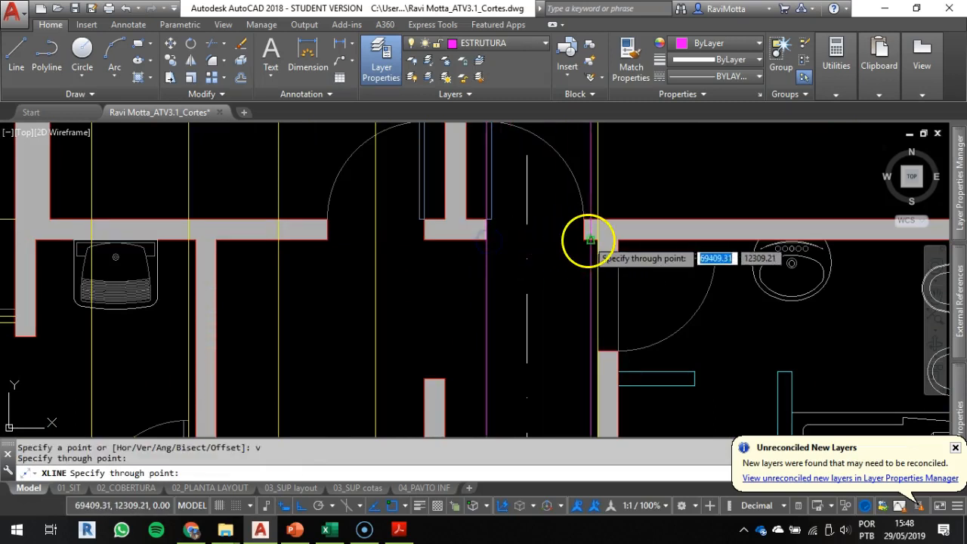
key(Escape)
key(Escape)
- Match the two new construction lines to the properties of the existing yellow projection line beside them
text(m)
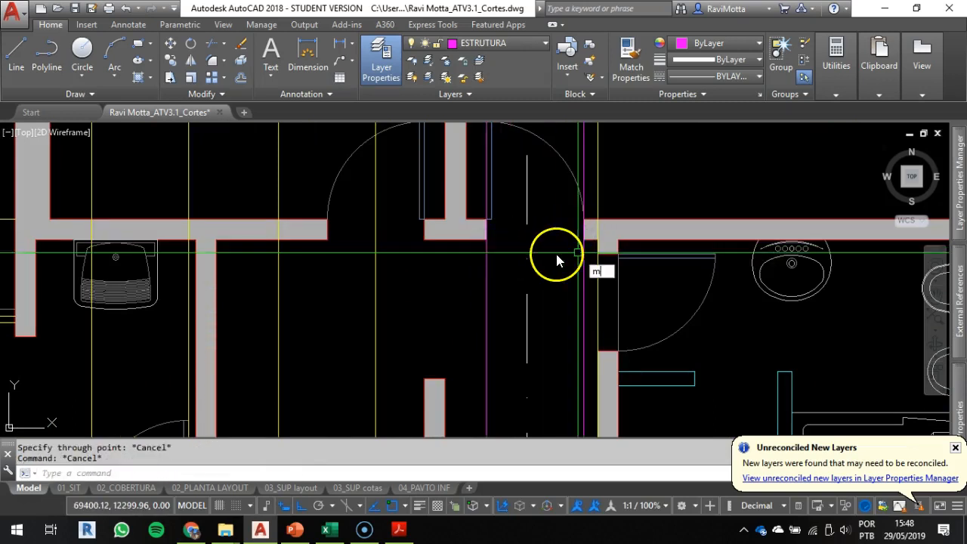
text(a)
key(Return)
click(597, 173)
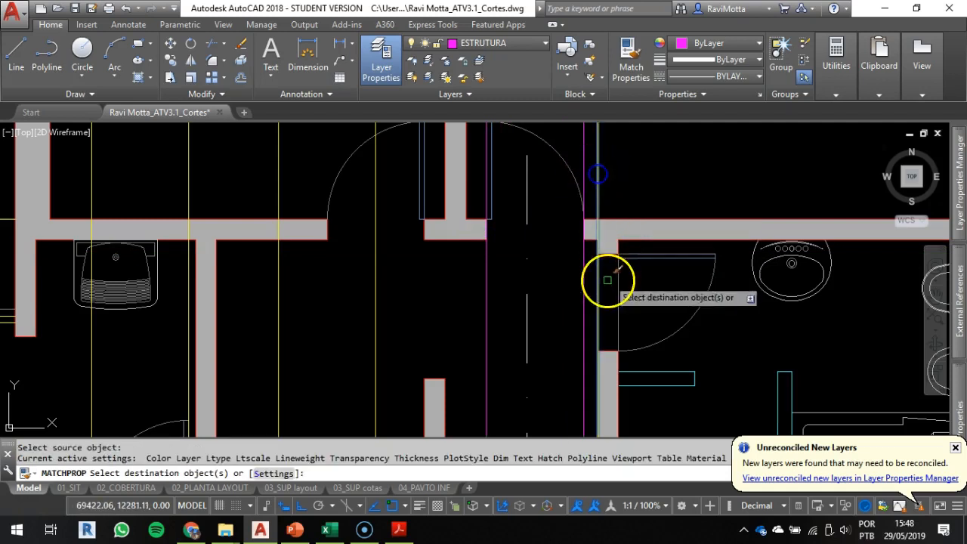
click(586, 288)
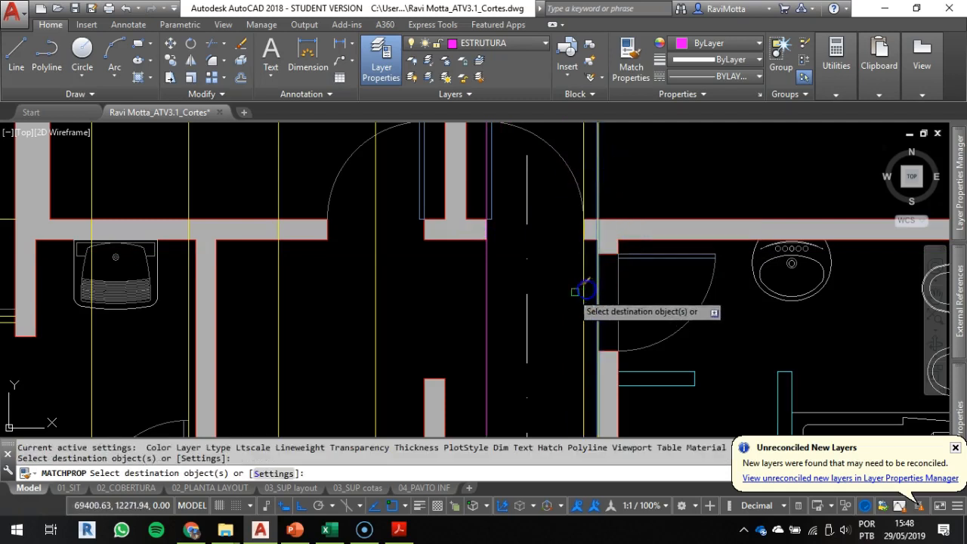
click(488, 291)
scroll(488, 292, down, 6)
key(Escape)
- Examine the projection lines of the two door openings beside the counter in the section
middle_drag(528, 364, 528, 409)
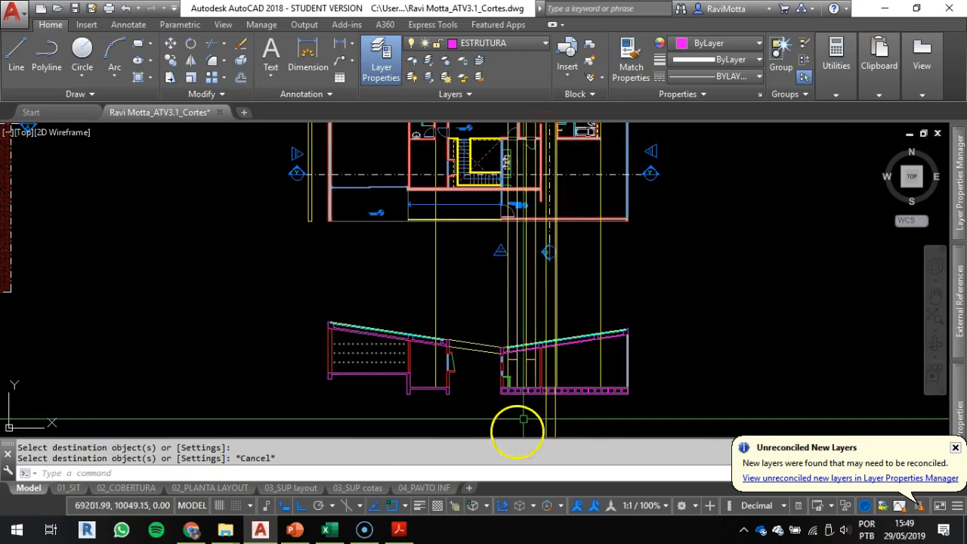
scroll(522, 406, up, 3)
scroll(521, 320, up, 3)
middle_drag(565, 345, 539, 367)
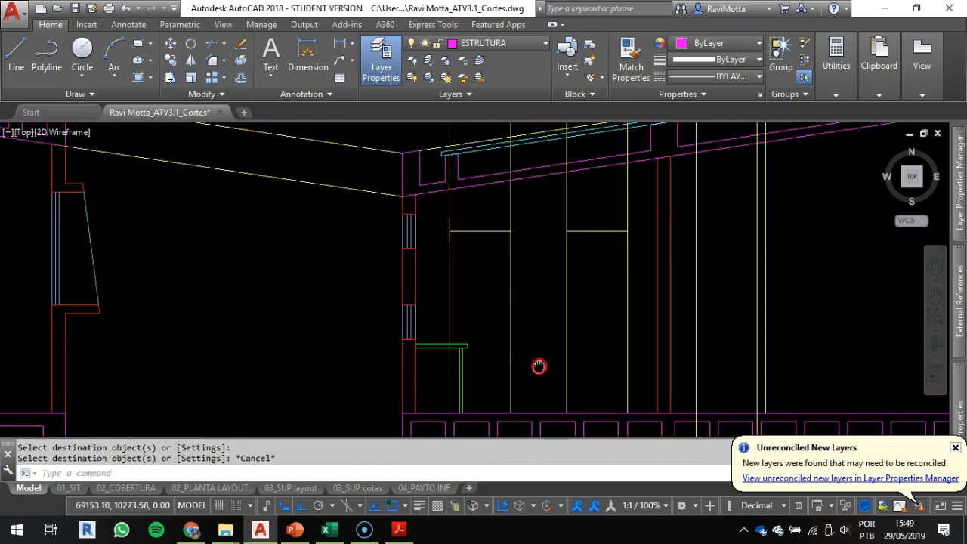
click(643, 207)
click(433, 209)
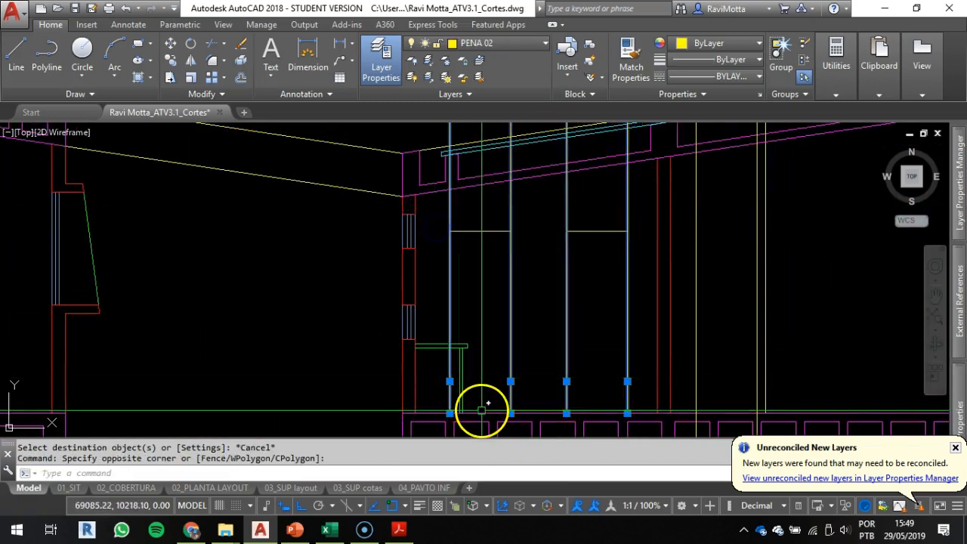
key(Escape)
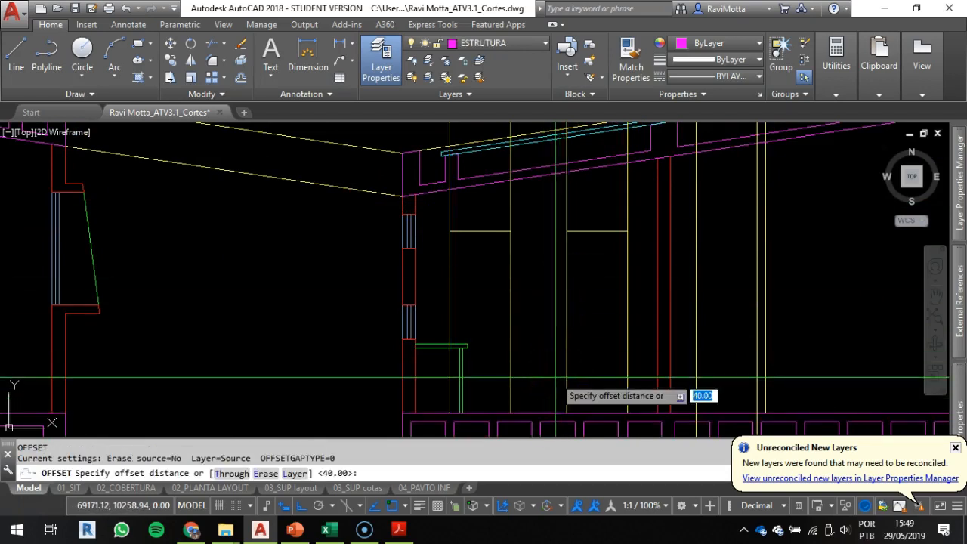
- Offset the floor line 210 upward to check the door head height, and erase the offset line
text(10)
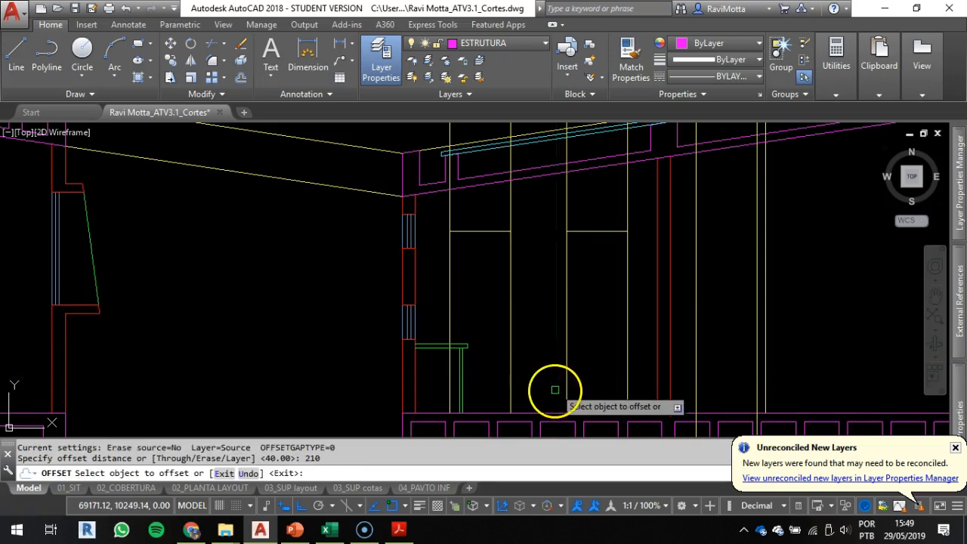
click(551, 413)
click(541, 295)
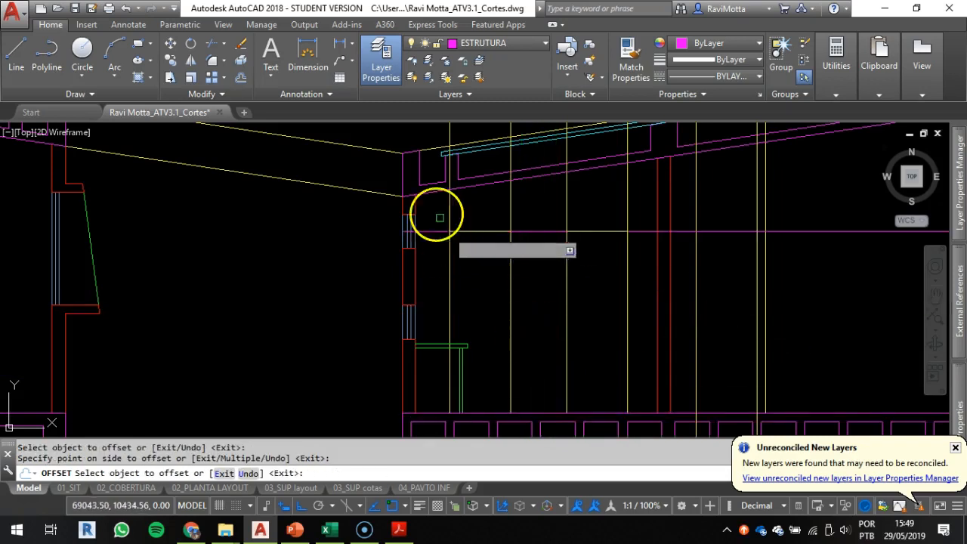
key(Escape)
click(529, 232)
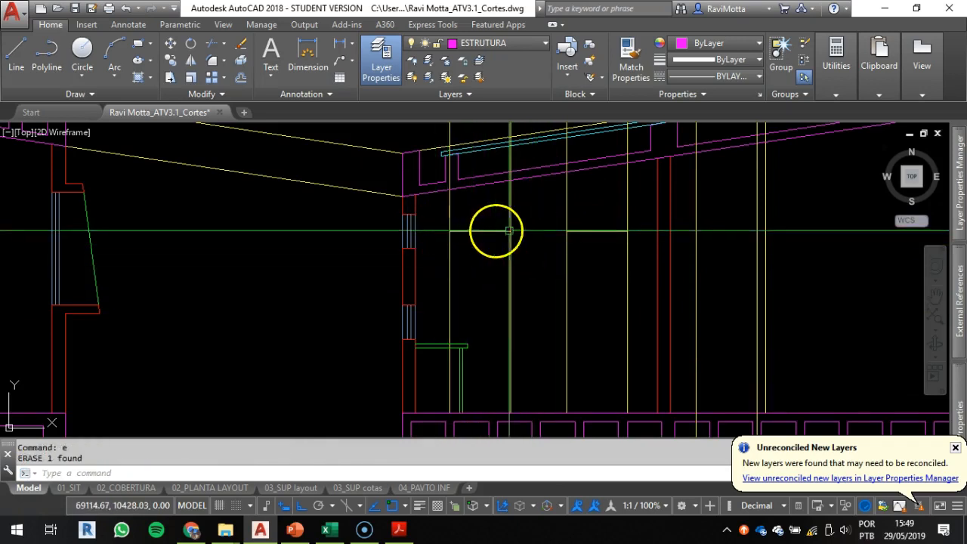
- Trim the vertical projection lines above the heads of the two doors beside the counter in the section
middle_drag(524, 230, 384, 302)
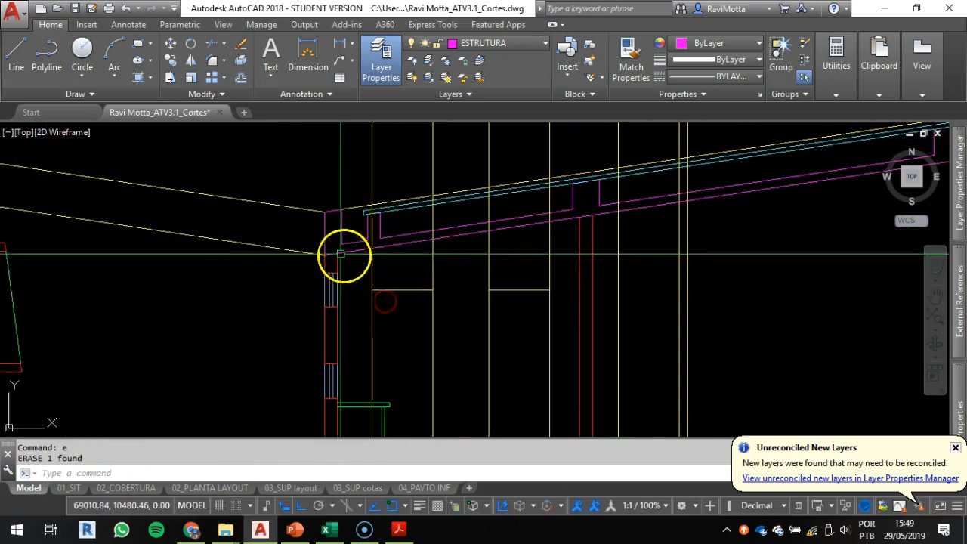
key(Escape)
key(Escape)
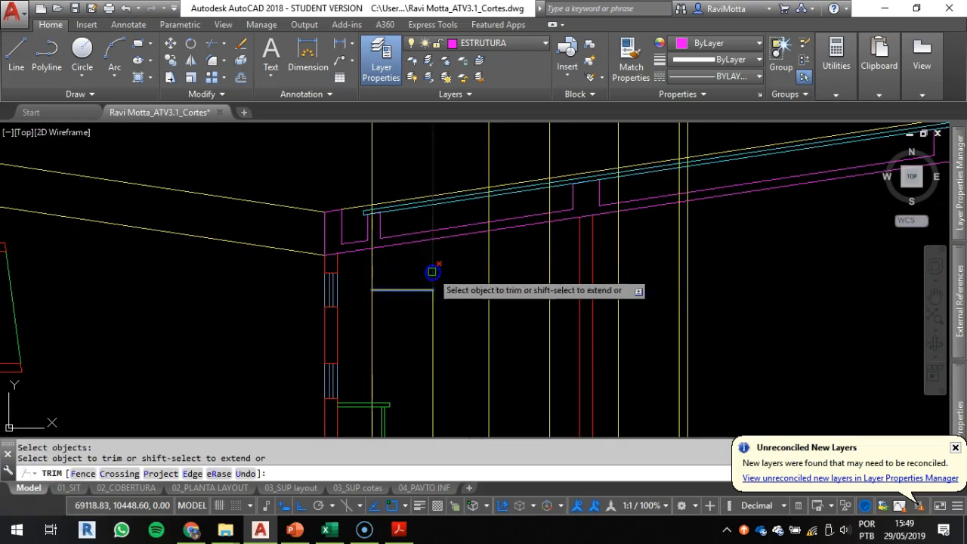
key(Escape)
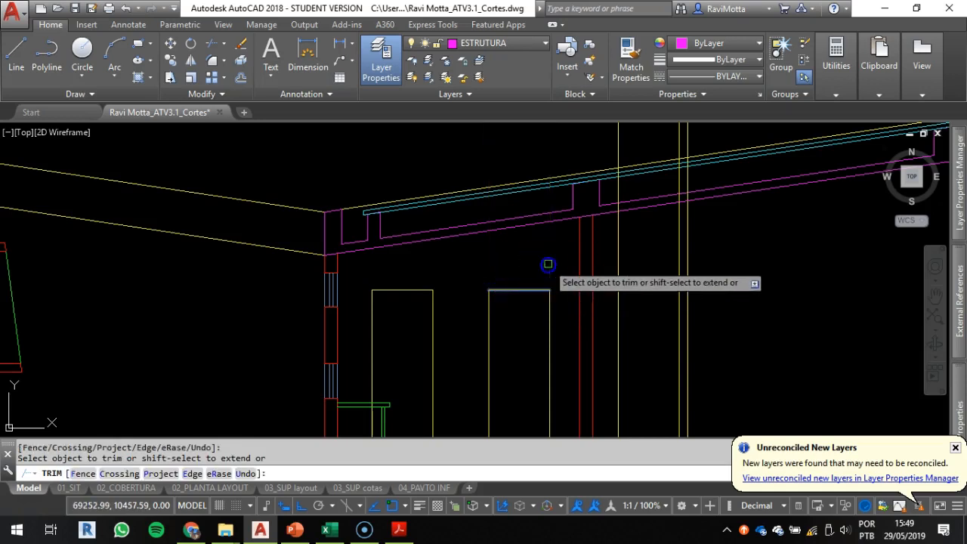
scroll(547, 265, down, 4)
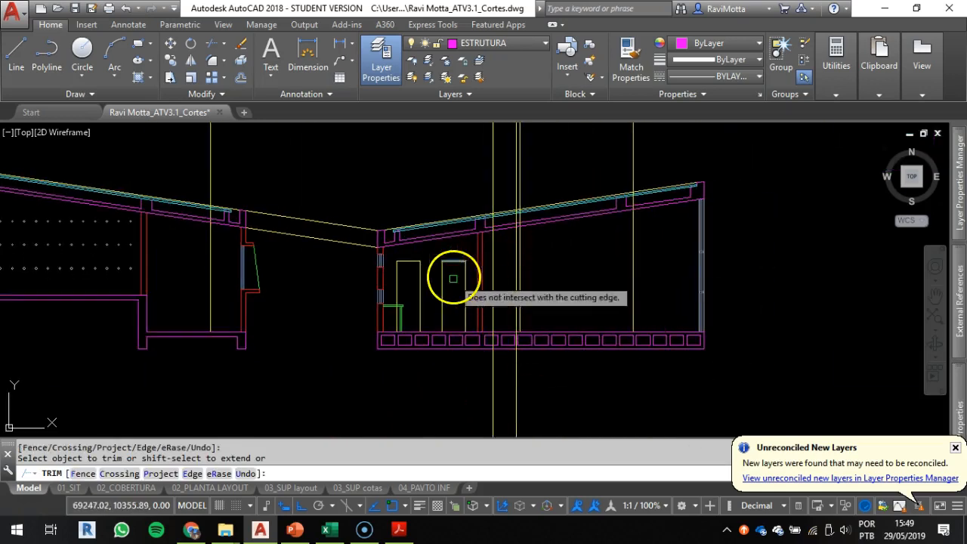
scroll(463, 285, up, 4)
key(Escape)
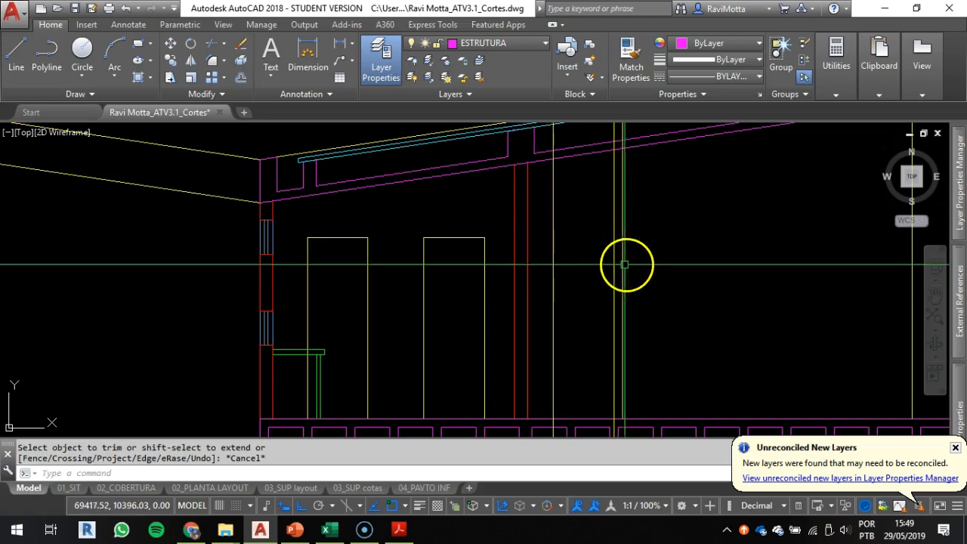
- Copy the second door outline horizontally onto the new pair of construction lines beyond the red wall in the section
click(614, 265)
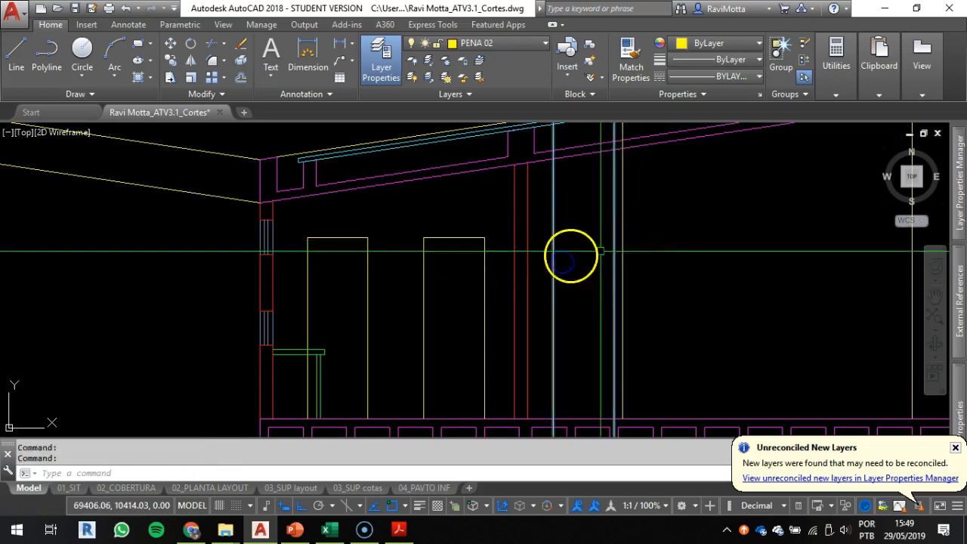
click(492, 220)
key(Escape)
key(Escape)
click(457, 240)
click(407, 259)
text(co)
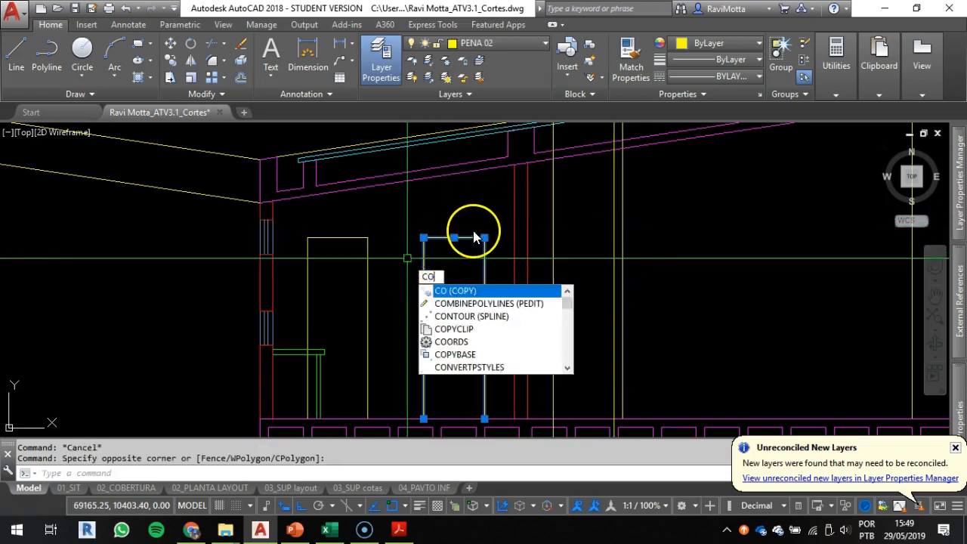
key(Return)
click(484, 237)
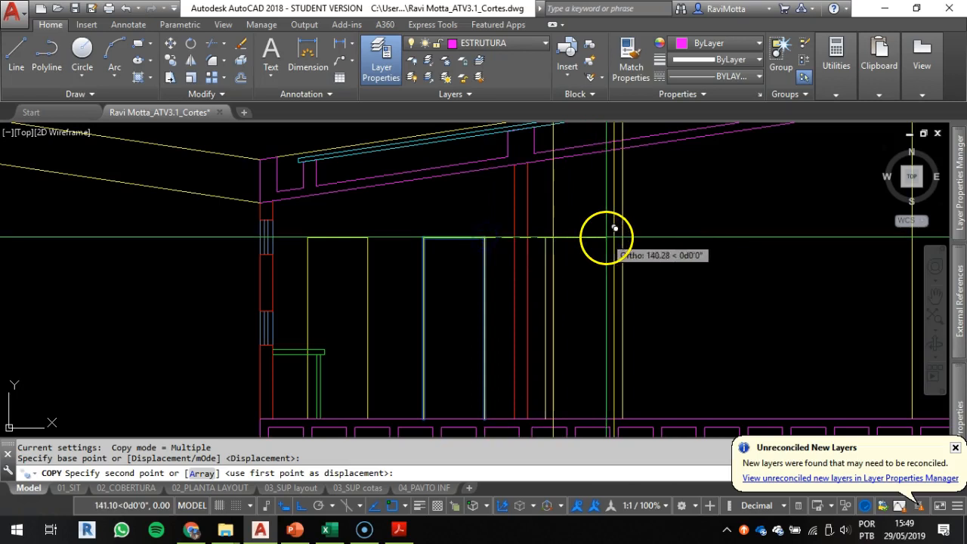
click(732, 238)
key(Escape)
- Erase the two vertical construction lines running through the third door in the section
scroll(587, 263, up, 5)
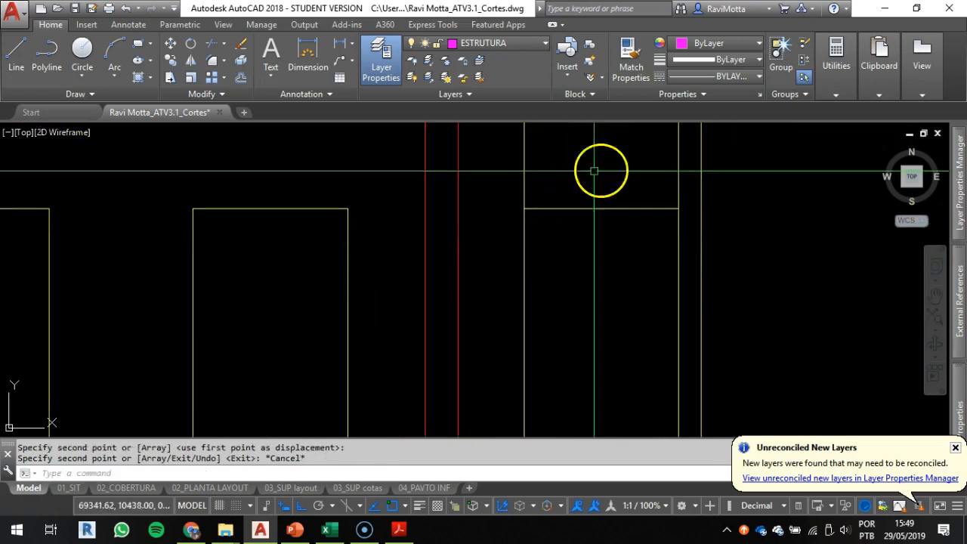
key(Escape)
click(526, 165)
text(e)
key(Return)
scroll(453, 295, down, 4)
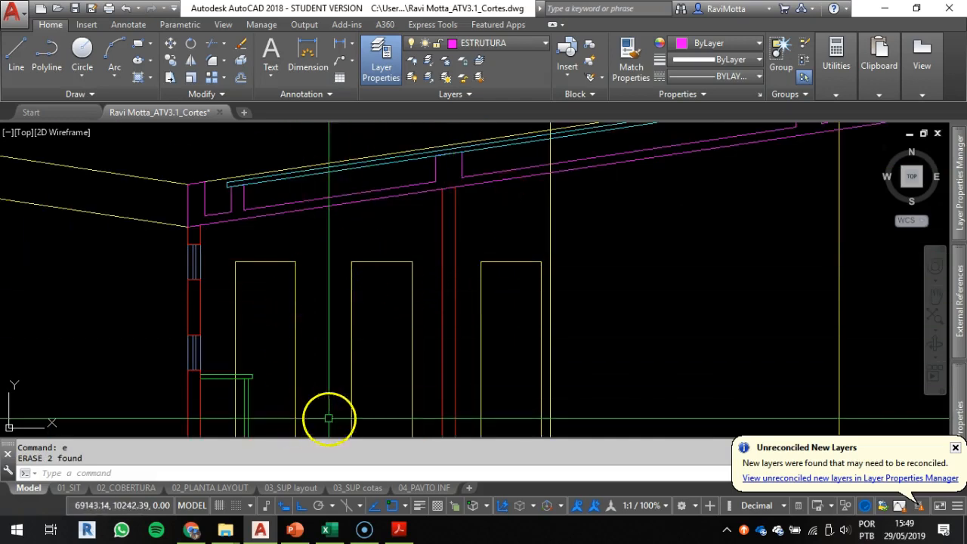
- Trim the first door's edge line where it passes behind the counter in the section
middle_drag(272, 380, 419, 280)
scroll(349, 281, up, 4)
key(Escape)
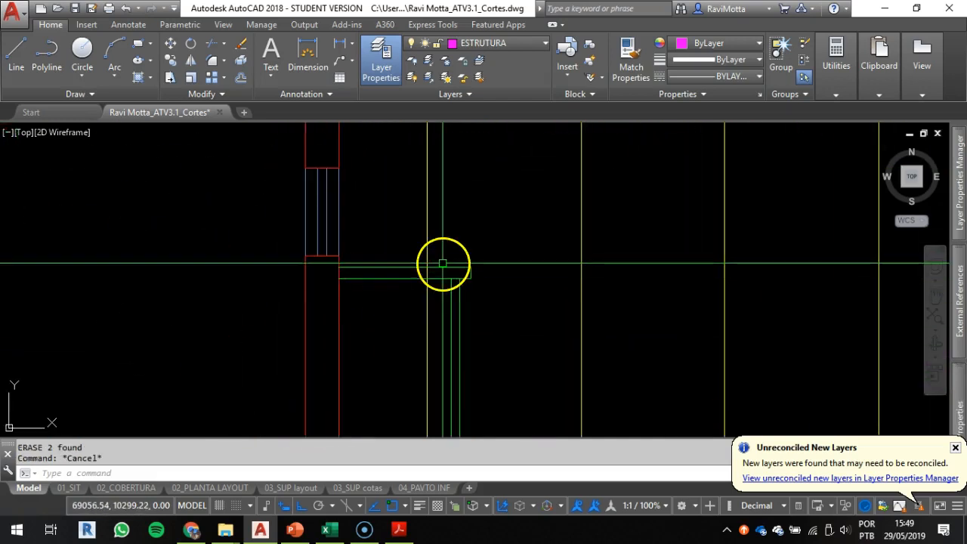
key(Return)
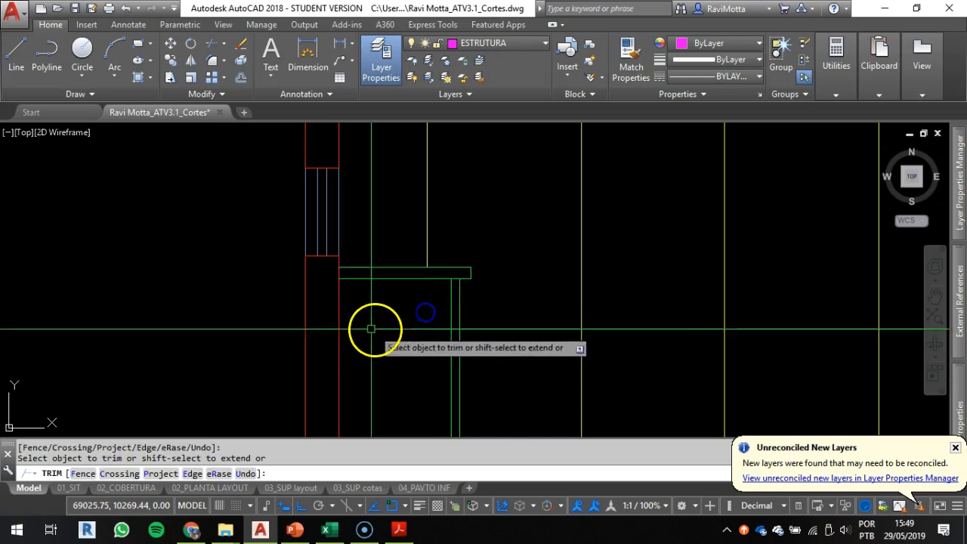
key(Escape)
scroll(374, 328, down, 3)
scroll(401, 387, down, 4)
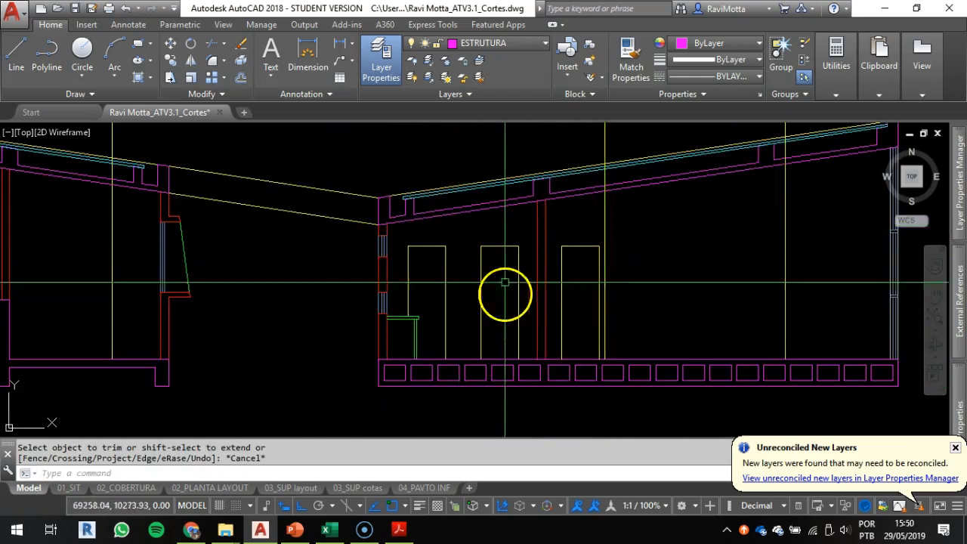
- Trace the two remaining vertical projection lines beyond the third door from the section up to the bathroom walls in the plan
scroll(522, 308, down, 2)
scroll(574, 280, up, 3)
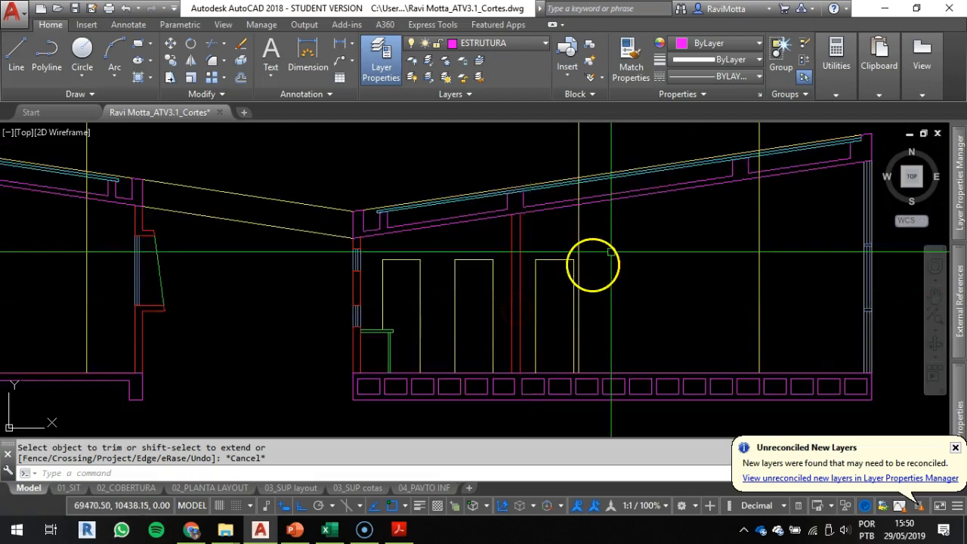
mouse_move(592, 269)
middle_down()
mouse_move(497, 211)
mouse_move(439, 254)
mouse_move(414, 257)
middle_up()
key(Escape)
key(Escape)
middle_drag(447, 190, 442, 283)
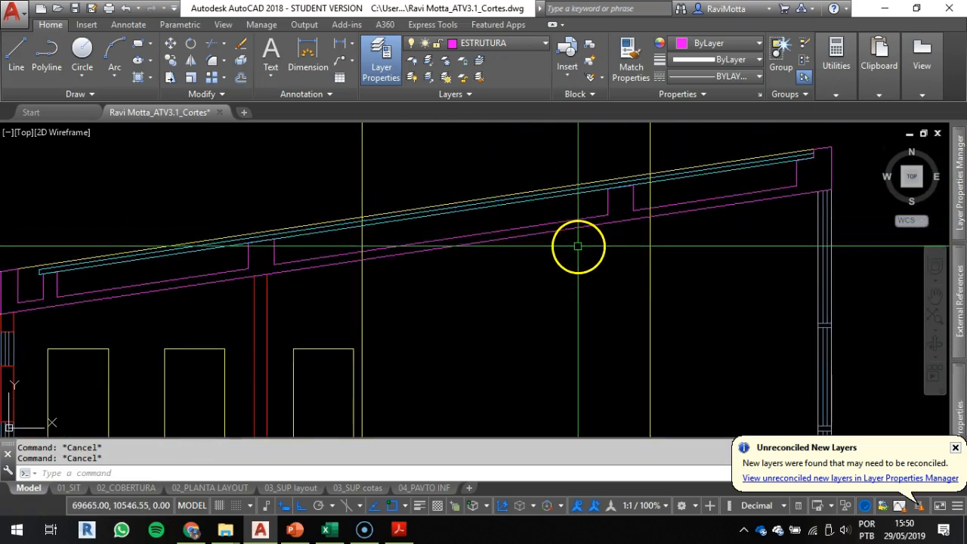
click(363, 279)
click(647, 288)
scroll(614, 281, down, 6)
scroll(562, 213, down, 2)
middle_drag(558, 242, 546, 465)
scroll(533, 287, up, 6)
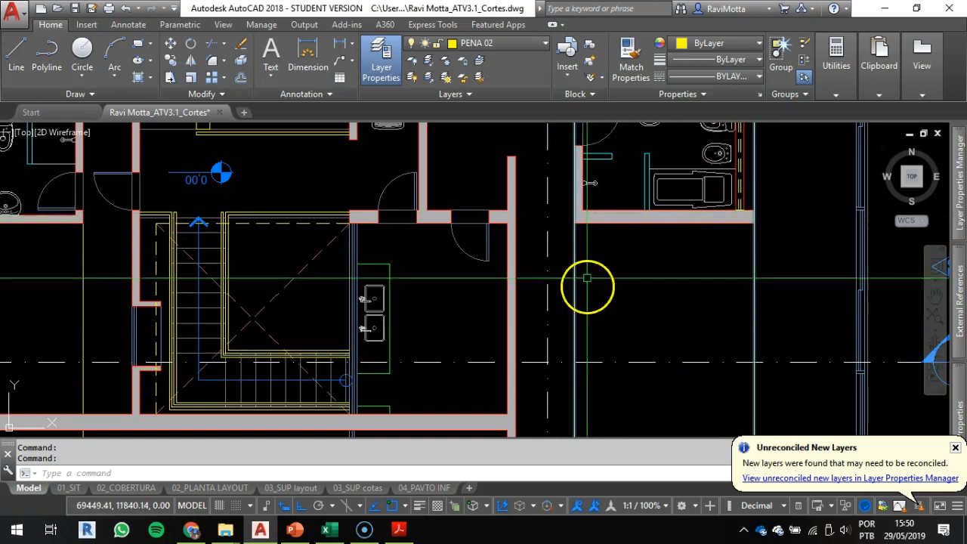
- Trim the two vertical projection lines beyond the third door where they extend above the sloping slab's underside
scroll(655, 319, down, 5)
middle_drag(638, 319, 561, 115)
middle_drag(561, 362, 589, 220)
scroll(589, 220, up, 4)
text(tr)
key(Return)
key(Return)
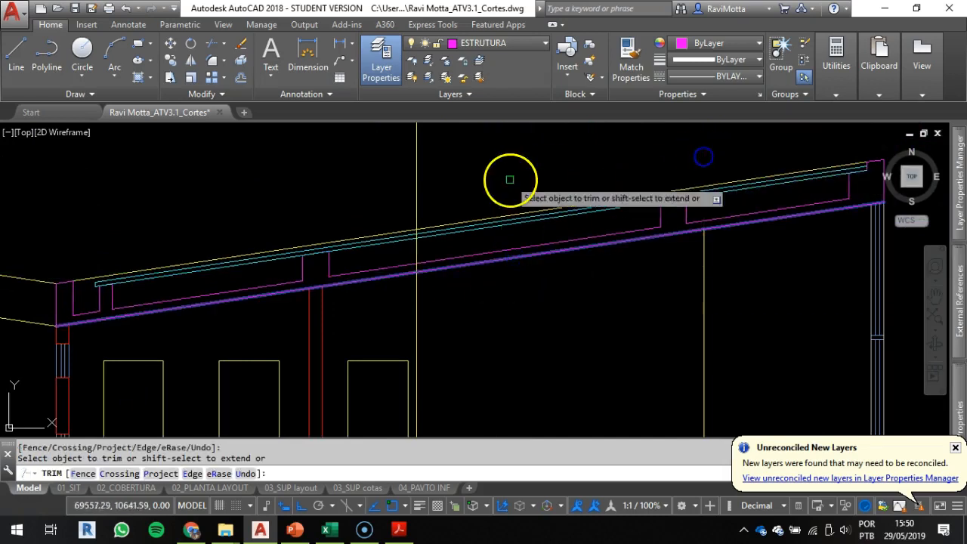
scroll(529, 207, down, 5)
key(Escape)
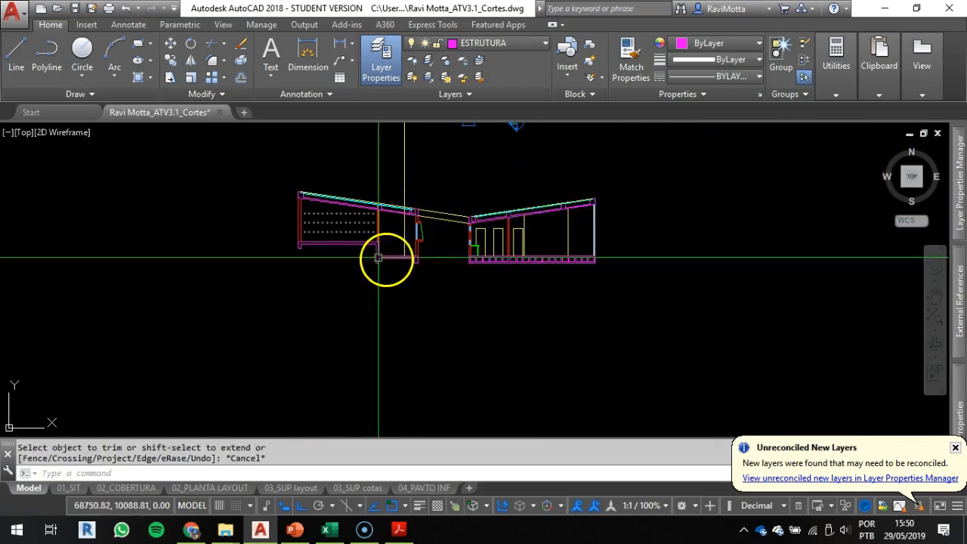
- Trim the vertical projection line in the section's other wing where it extends above the sloping slab's underside
scroll(440, 224, up, 3)
scroll(440, 224, up, 4)
key(Escape)
key(Escape)
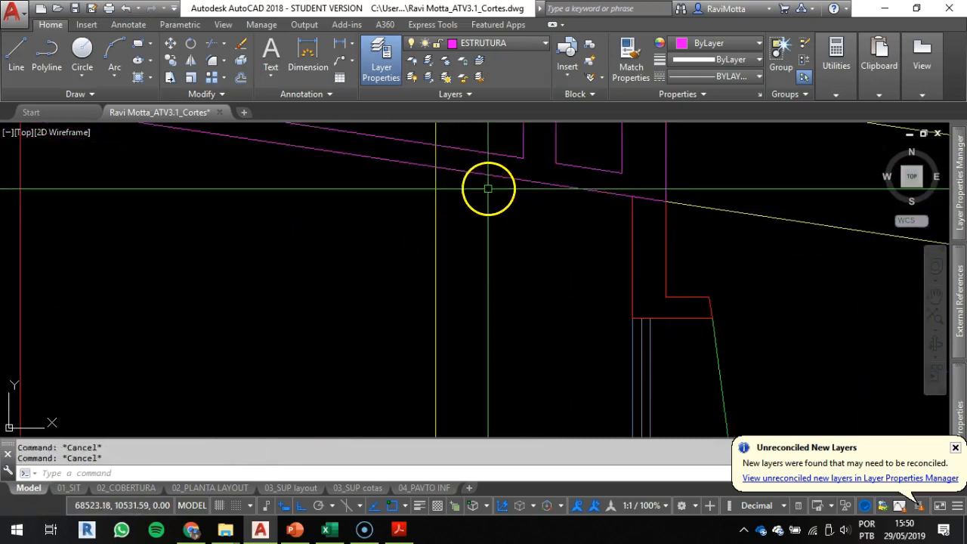
key(Return)
click(475, 242)
scroll(475, 242, down, 2)
middle_drag(475, 242, 479, 313)
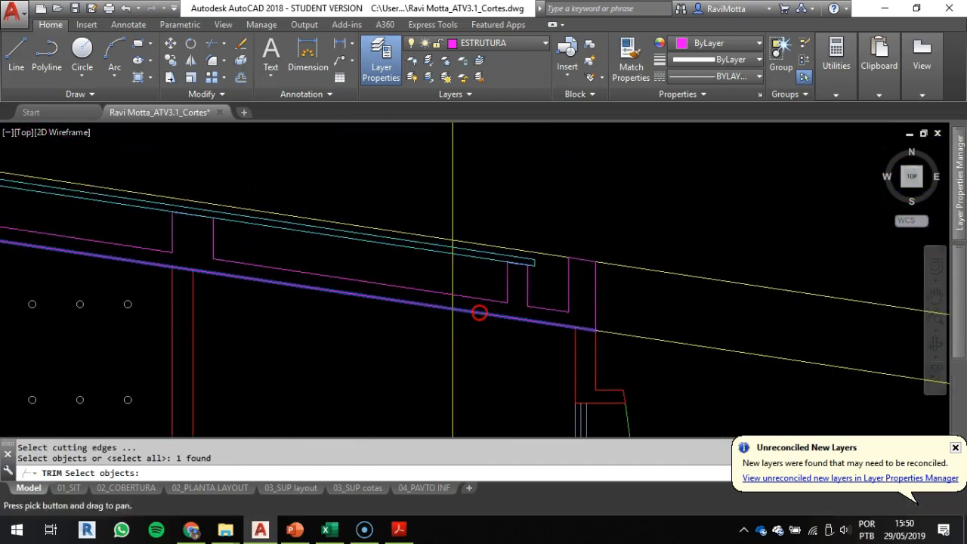
right_click(454, 217)
key(Escape)
scroll(598, 282, down, 6)
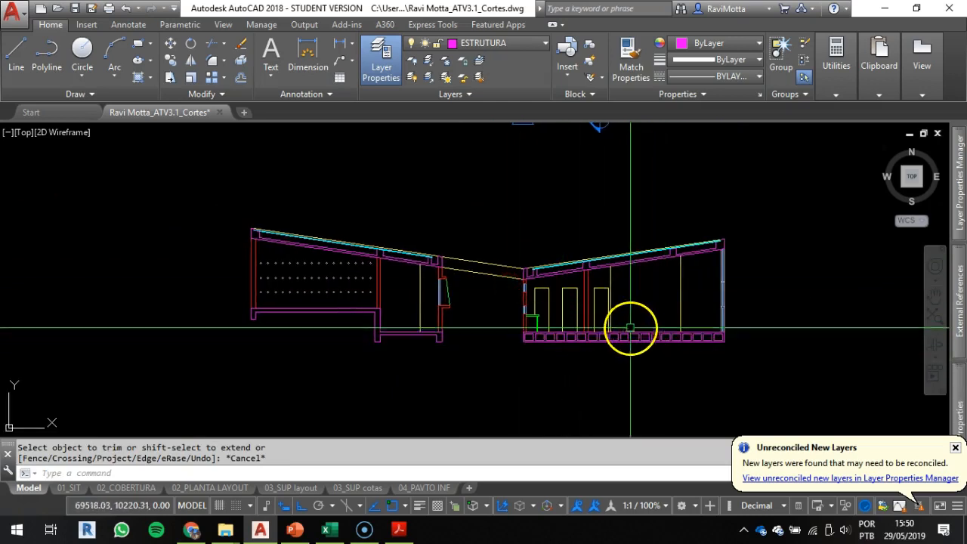
- Check the width of the third door outline, measuring between its two upper corners
scroll(584, 345, up, 5)
middle_drag(578, 336, 513, 332)
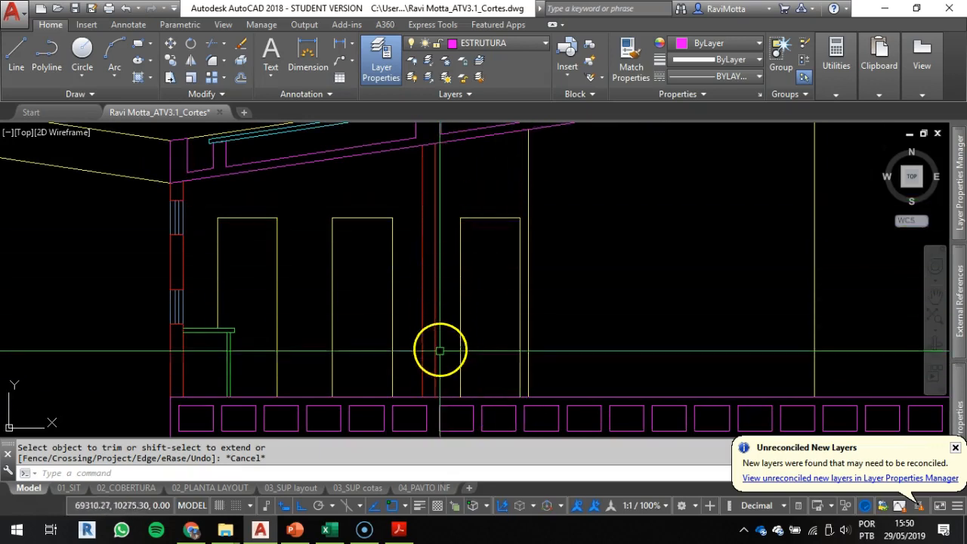
key(Escape)
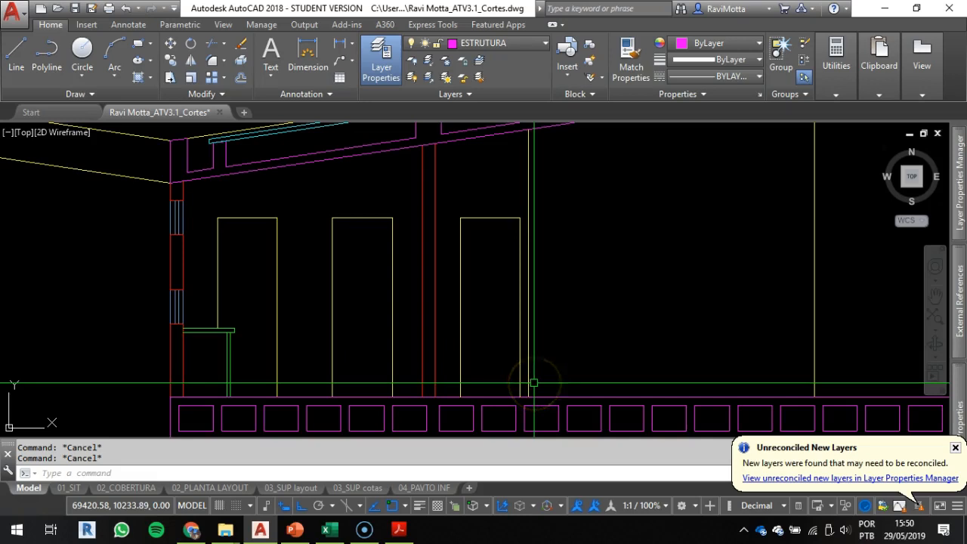
text(di)
key(Return)
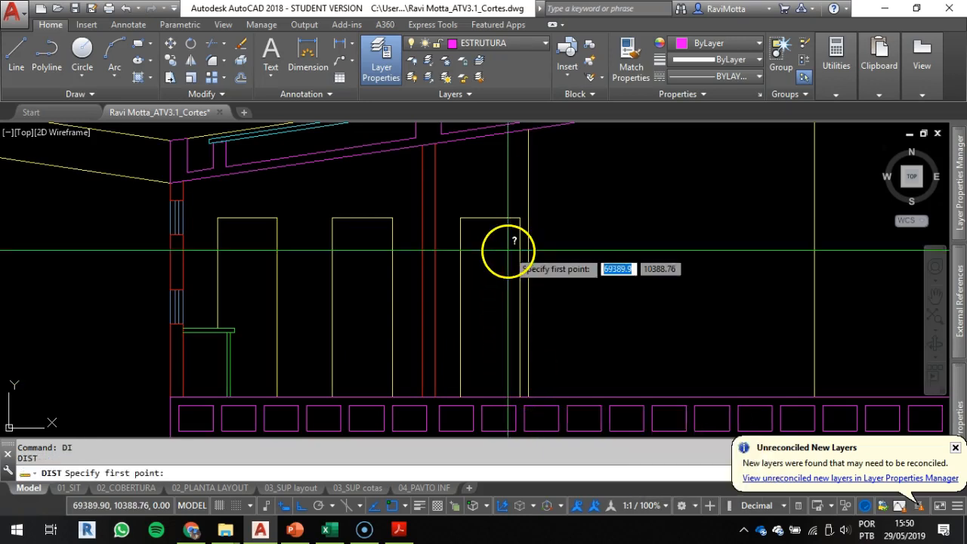
click(460, 217)
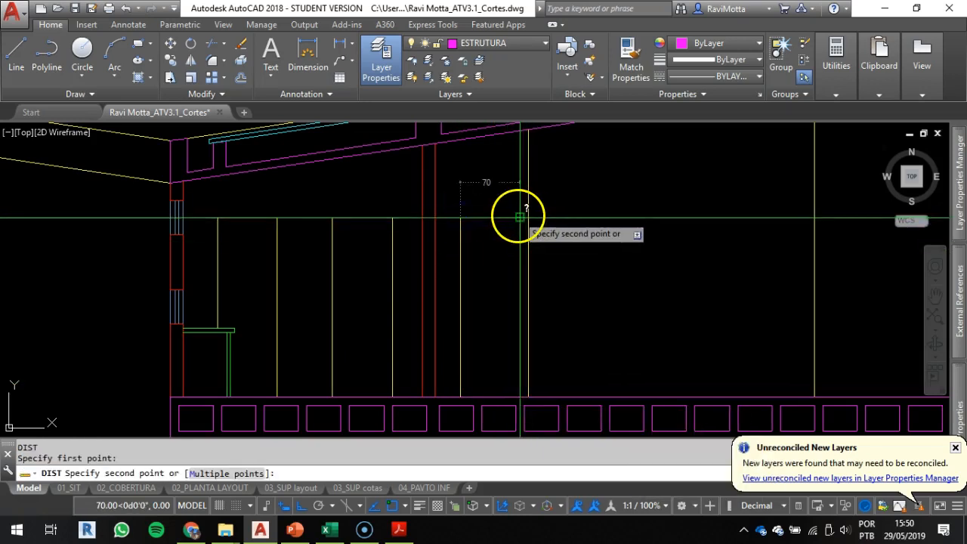
key(Escape)
key(Escape)
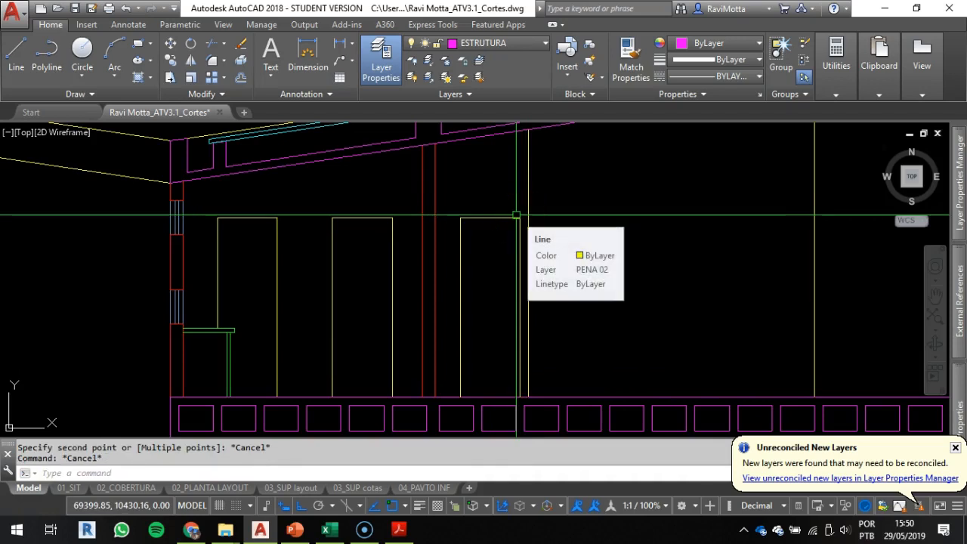
- Start inserting a block and browse to the Esquadrias folder in the BIBLIOTECA BÁSICA CAD library
text(i)
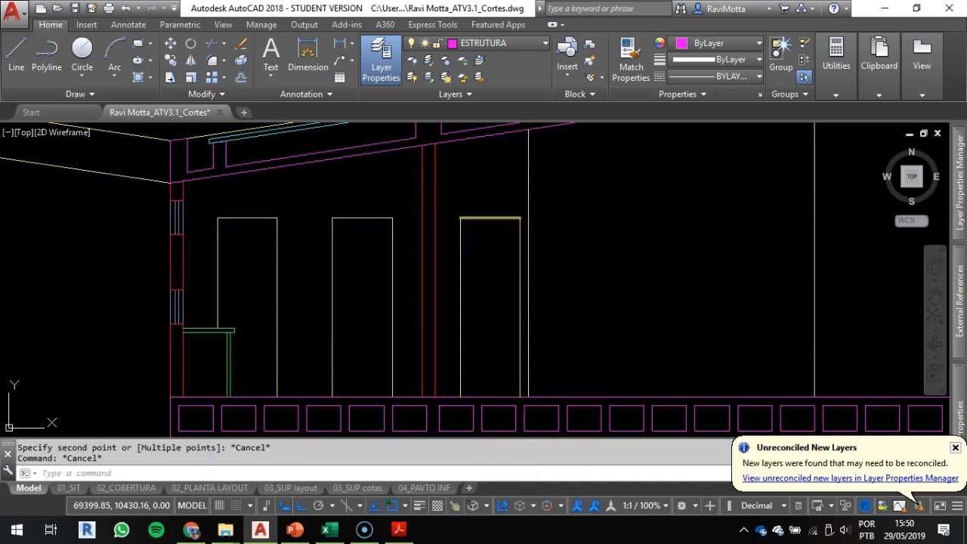
key(Return)
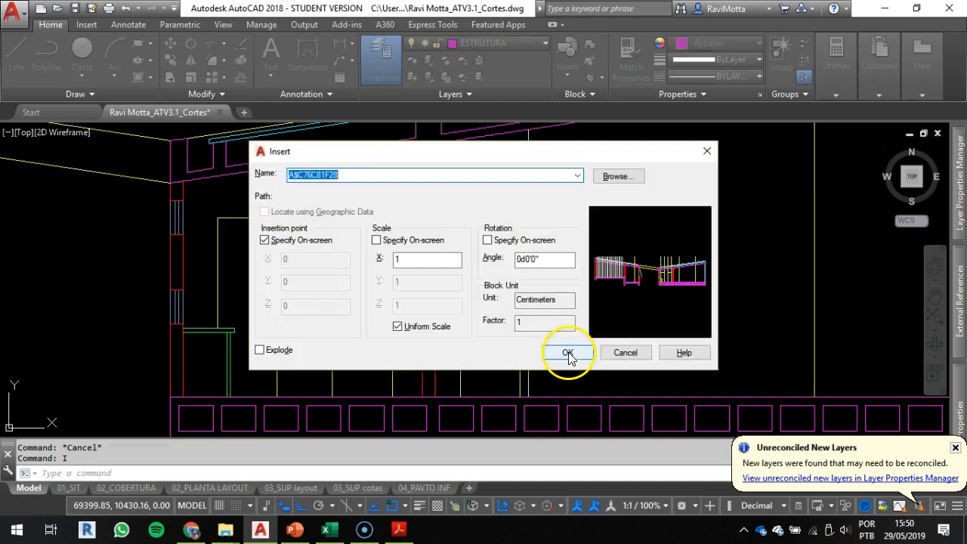
click(616, 179)
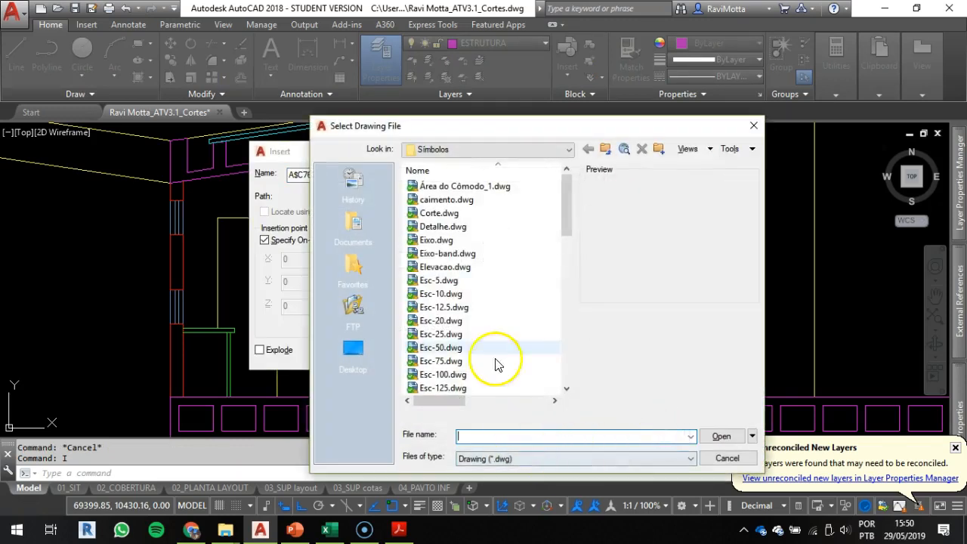
click(604, 150)
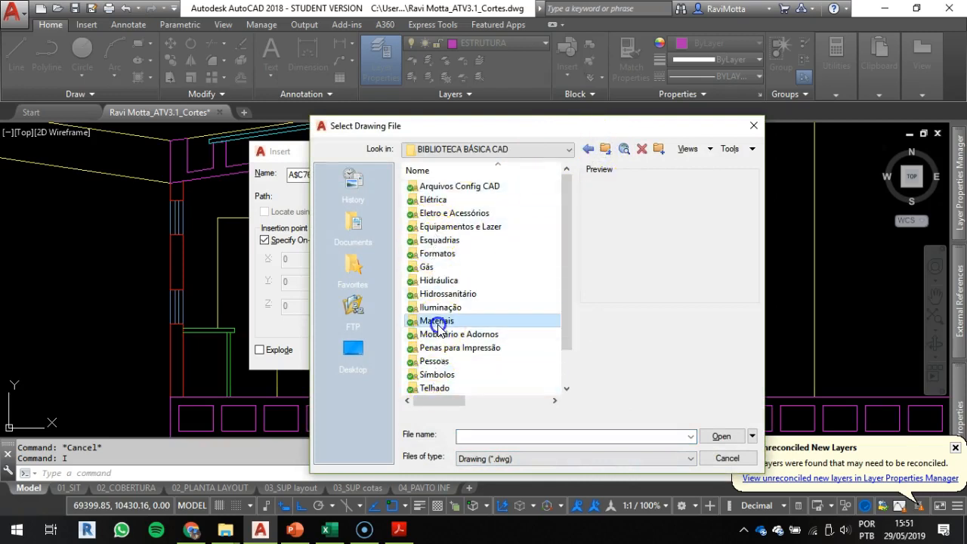
scroll(443, 336, down, 1)
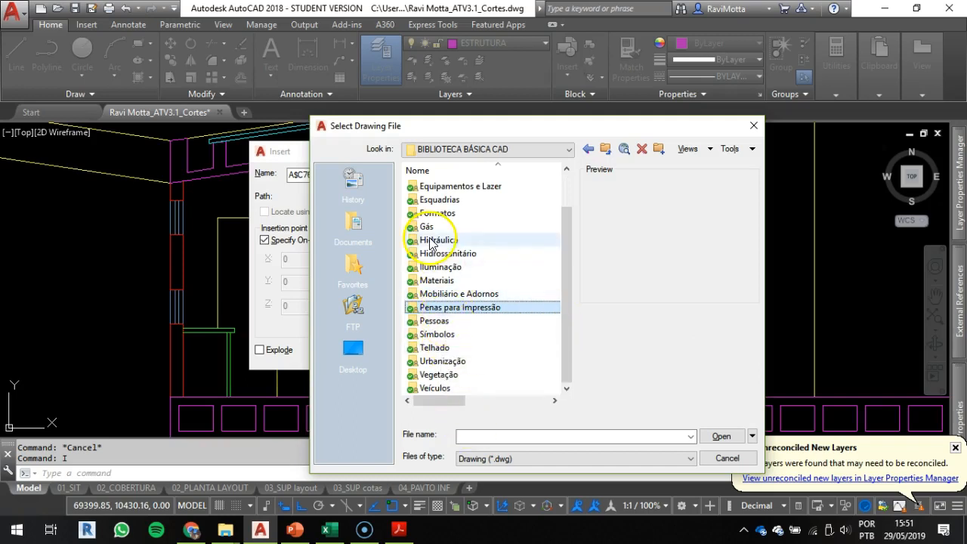
double_click(438, 199)
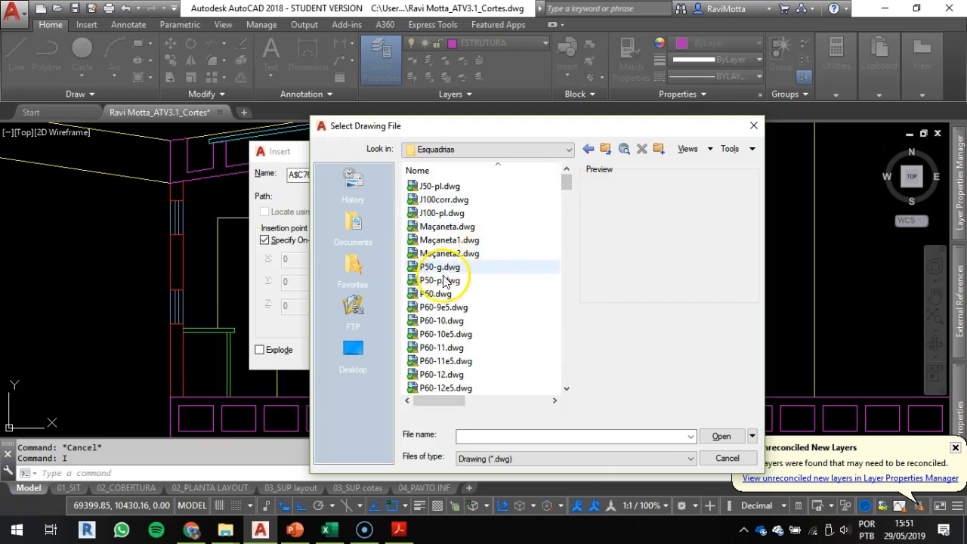
- Preview the door files and load the door elevation P70-el.dwg as the block to insert
click(442, 334)
scroll(462, 332, down, 3)
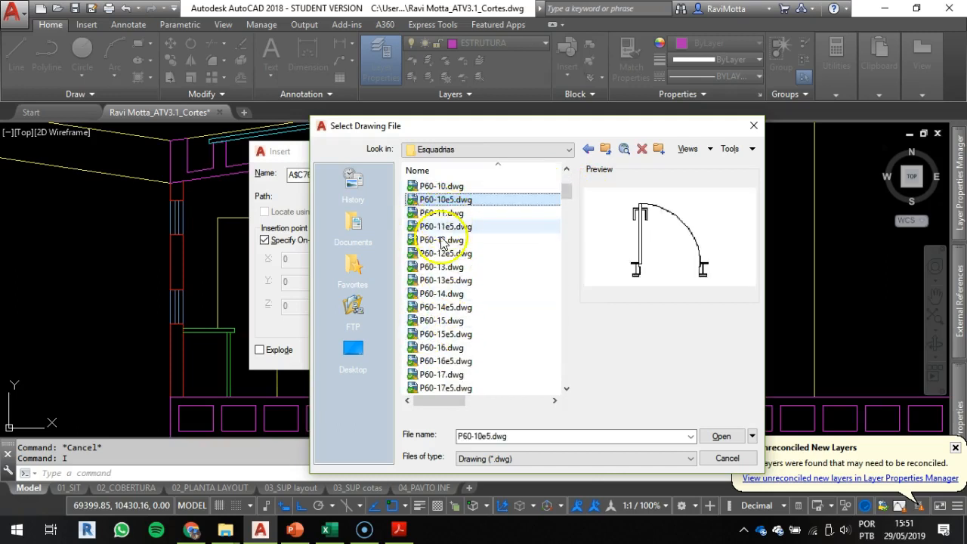
click(437, 294)
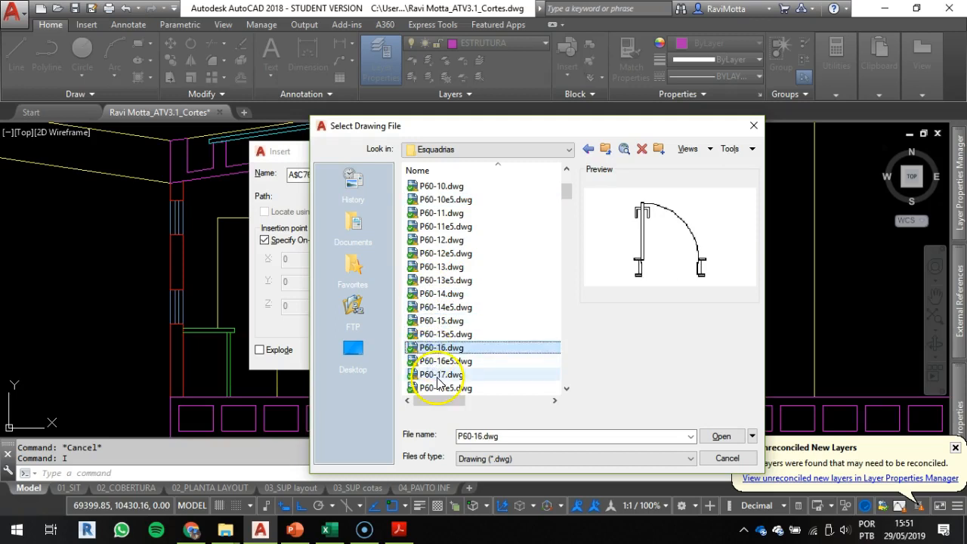
scroll(453, 381, down, 3)
scroll(471, 370, down, 5)
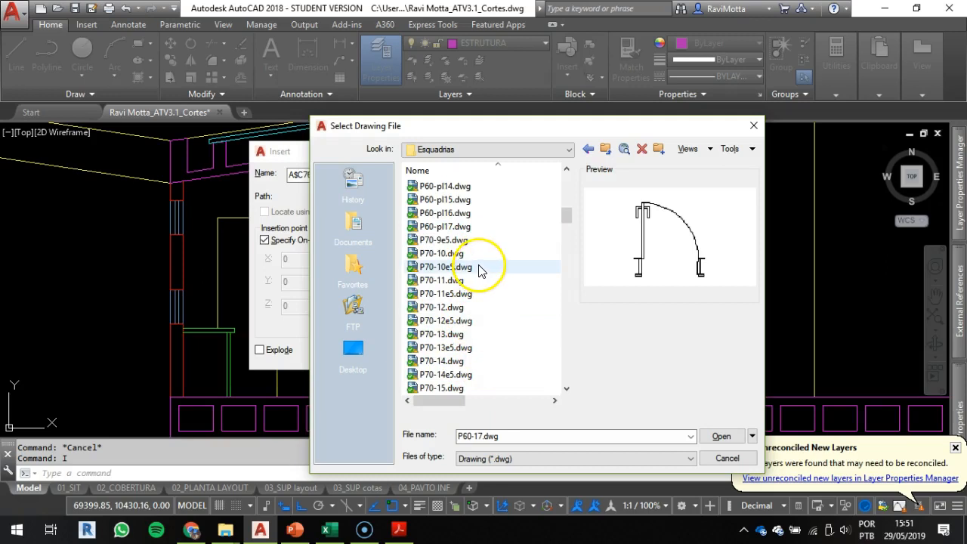
scroll(427, 352, down, 2)
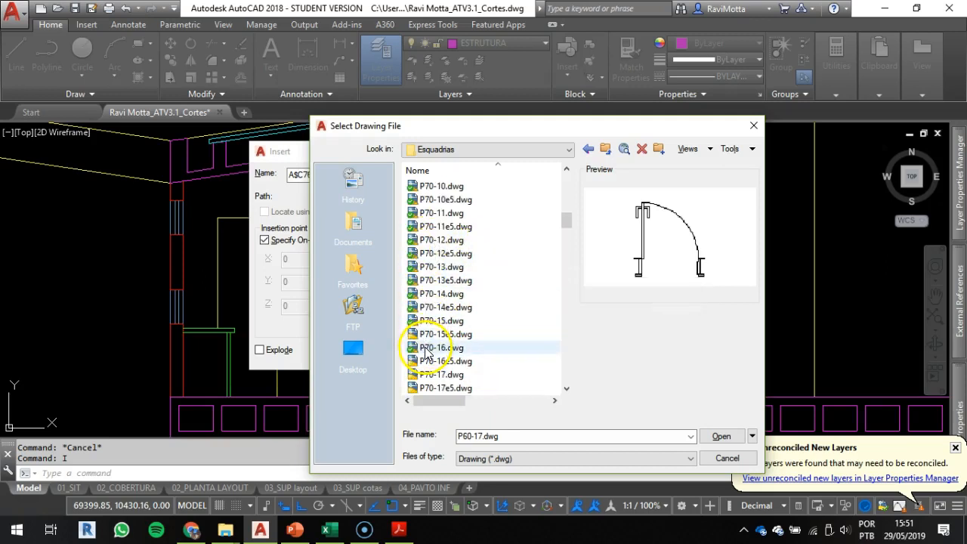
scroll(427, 353, down, 2)
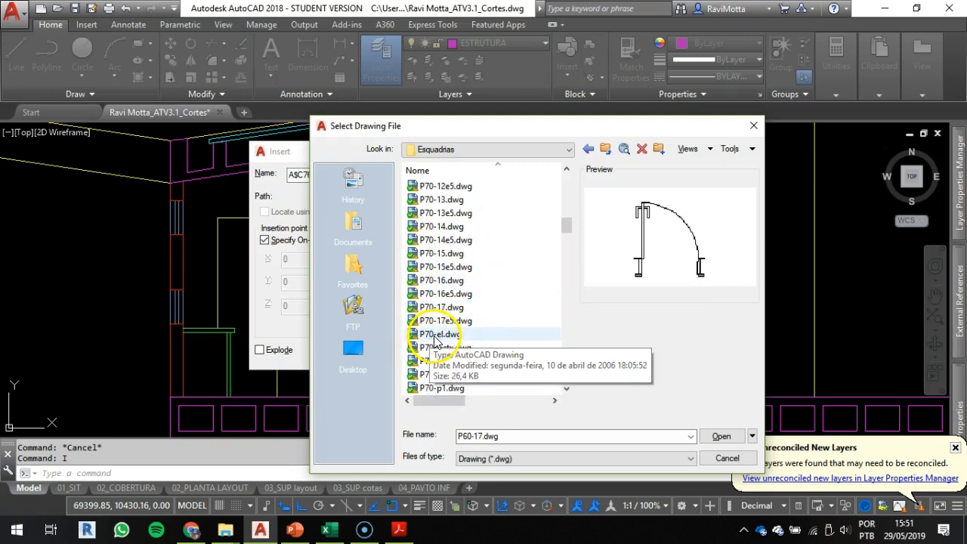
click(436, 337)
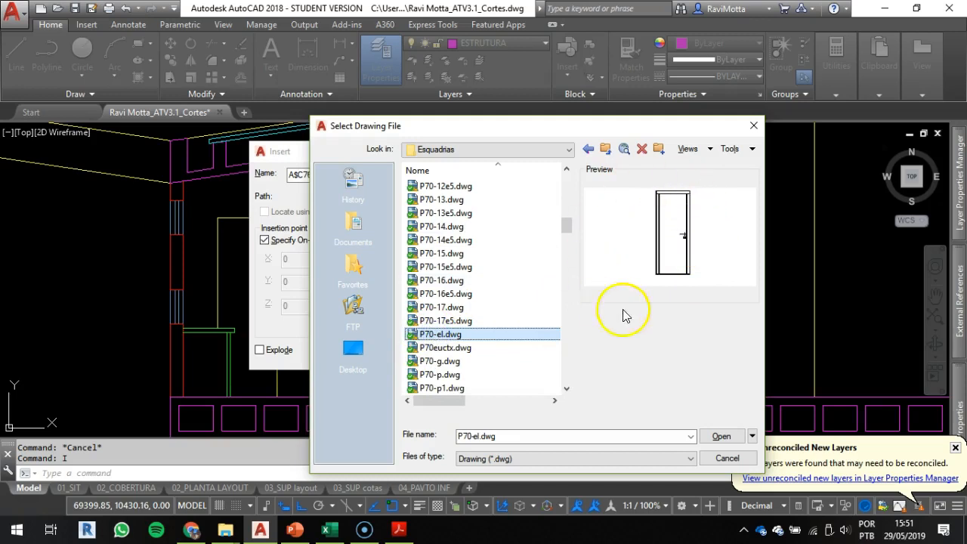
click(722, 436)
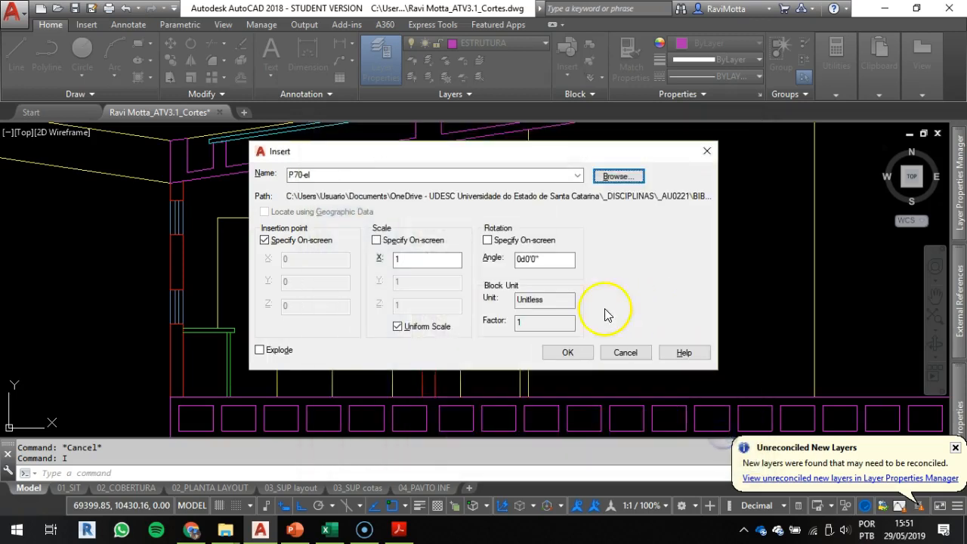
- Place the P70-el door block on the floor line at the third door outline's lower corner nearest the red wall
click(567, 353)
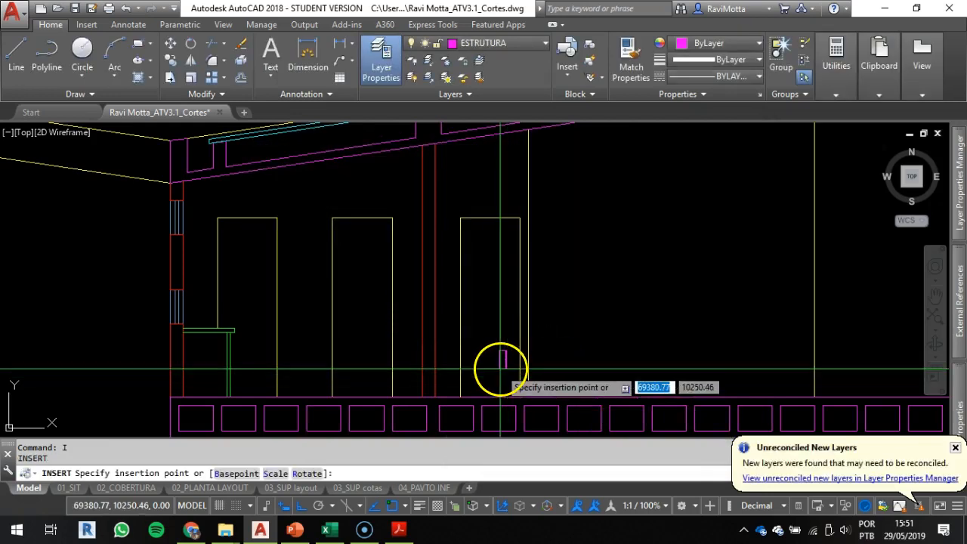
scroll(476, 374, up, 4)
middle_drag(472, 379, 486, 288)
scroll(459, 340, up, 1)
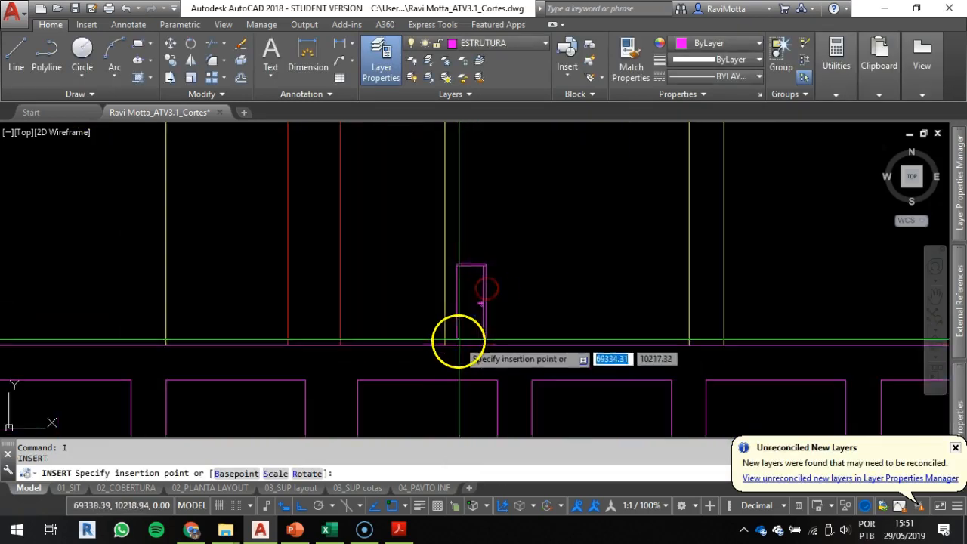
scroll(444, 346, up, 3)
key(Escape)
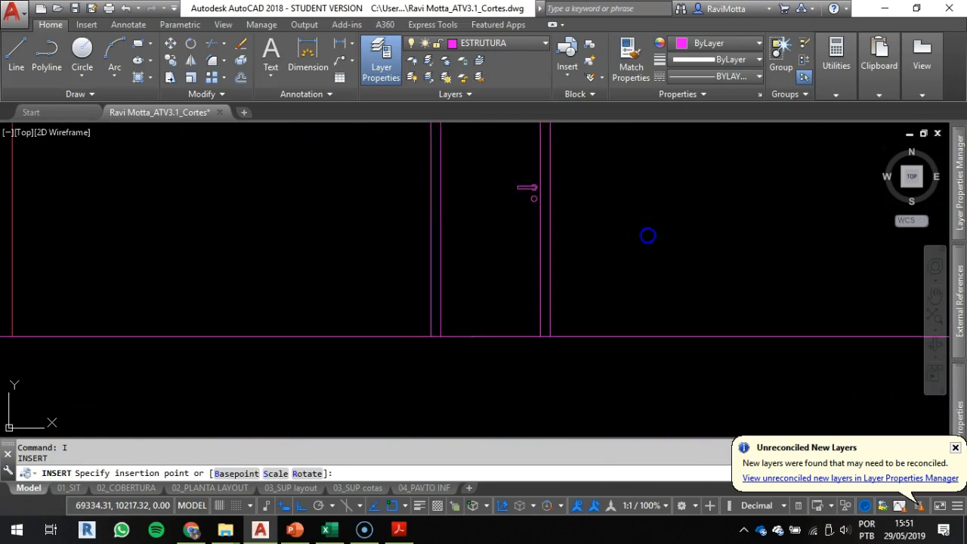
- Scale the inserted door block by a factor of 10 from the foot of its frame
scroll(617, 321, down, 4)
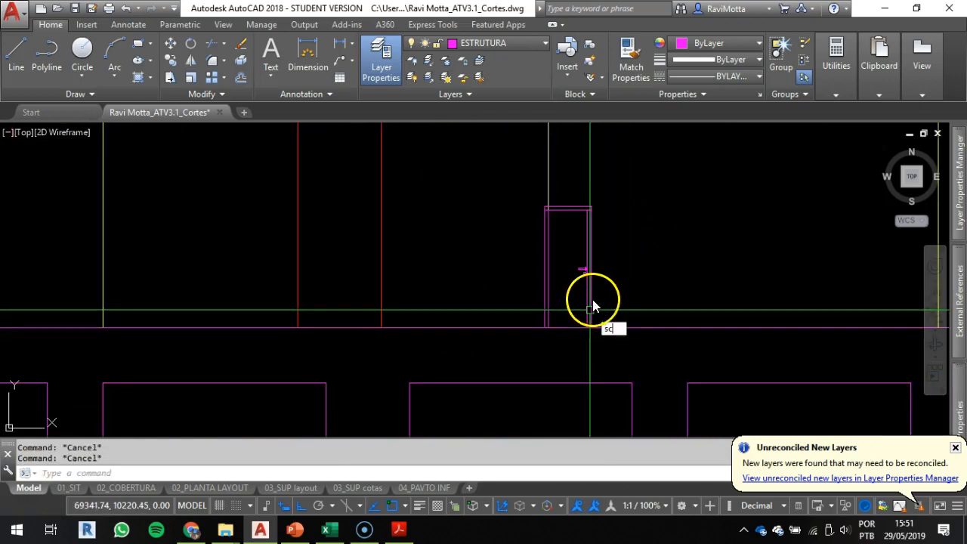
scroll(592, 274, down, 4)
middle_drag(589, 284, 565, 330)
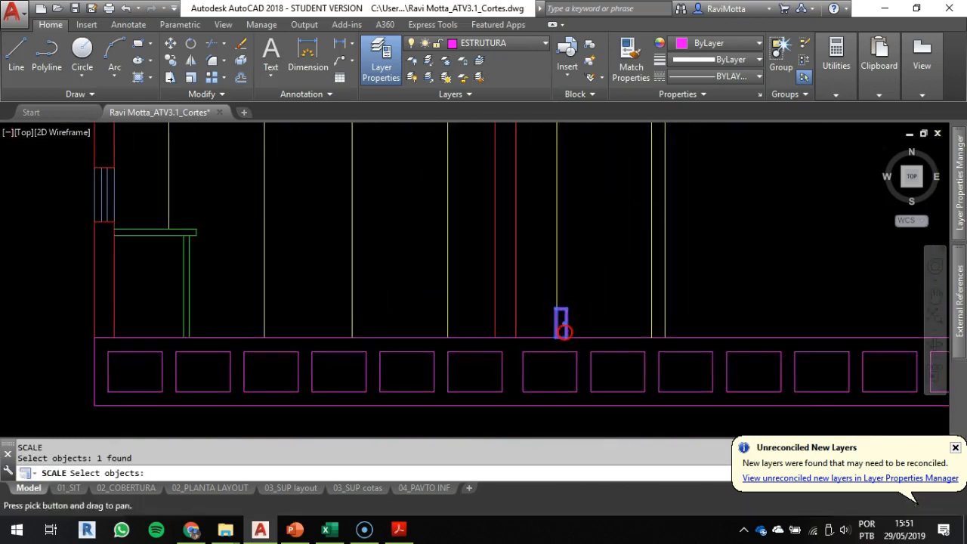
scroll(564, 332, up, 4)
right_click(562, 332)
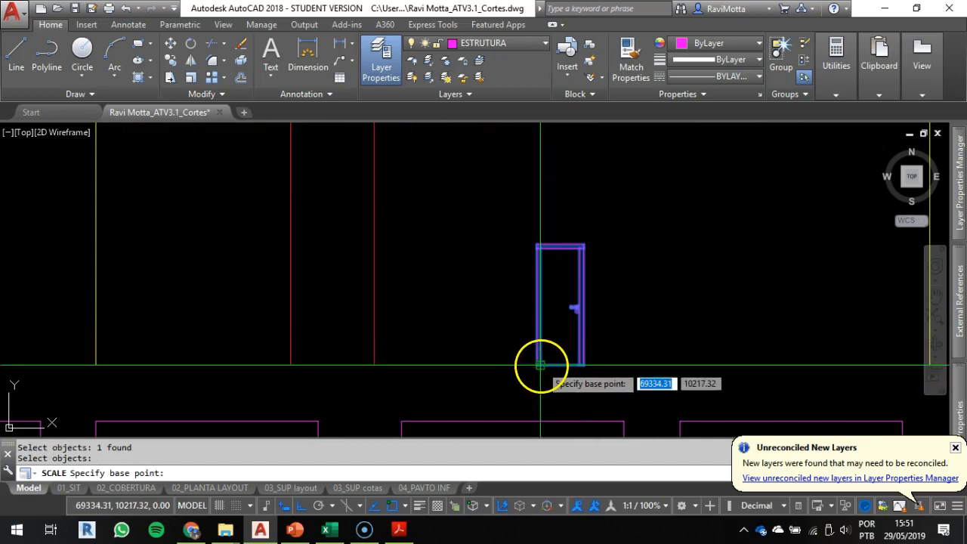
text(10)
key(Return)
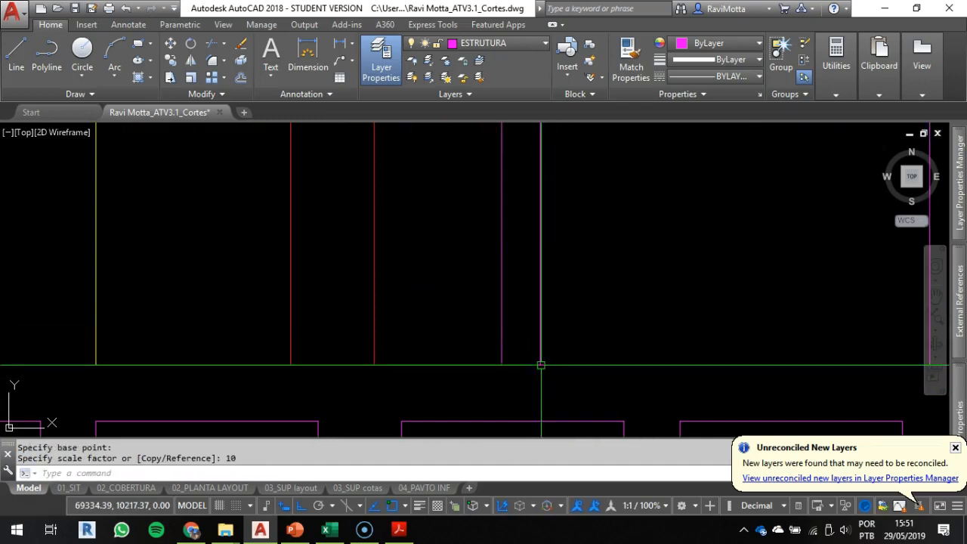
scroll(541, 365, down, 5)
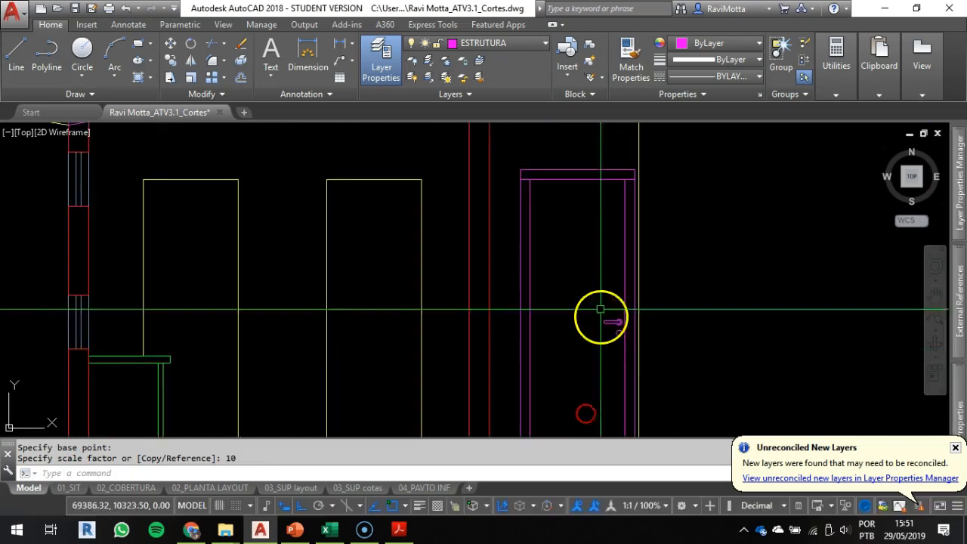
- Match the inserted door block's properties to those of the second door outline
click(583, 168)
scroll(686, 271, down, 2)
mouse_move(682, 255)
middle_down()
mouse_move(670, 217)
mouse_move(659, 232)
middle_up()
text(ma)
key(Return)
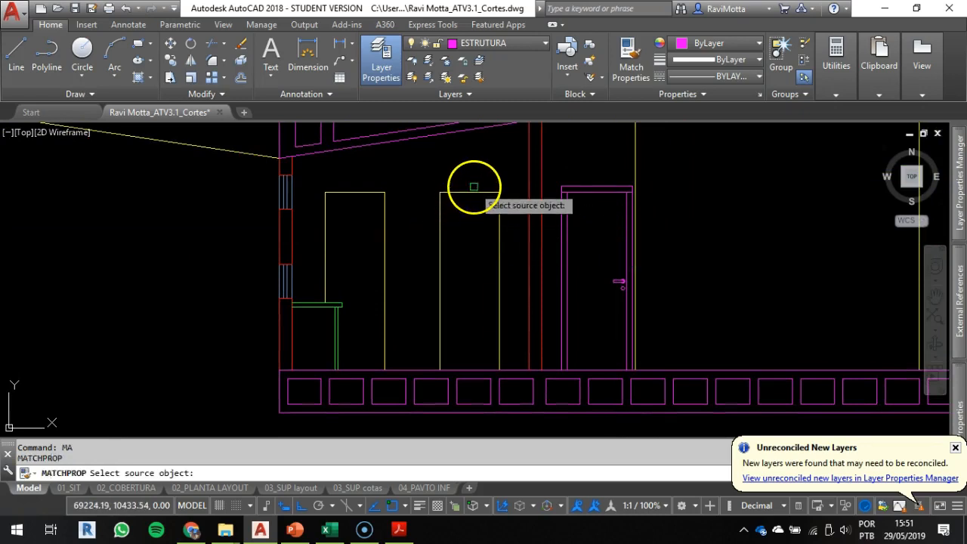
click(477, 192)
click(577, 188)
key(Escape)
key(Escape)
key(Escape)
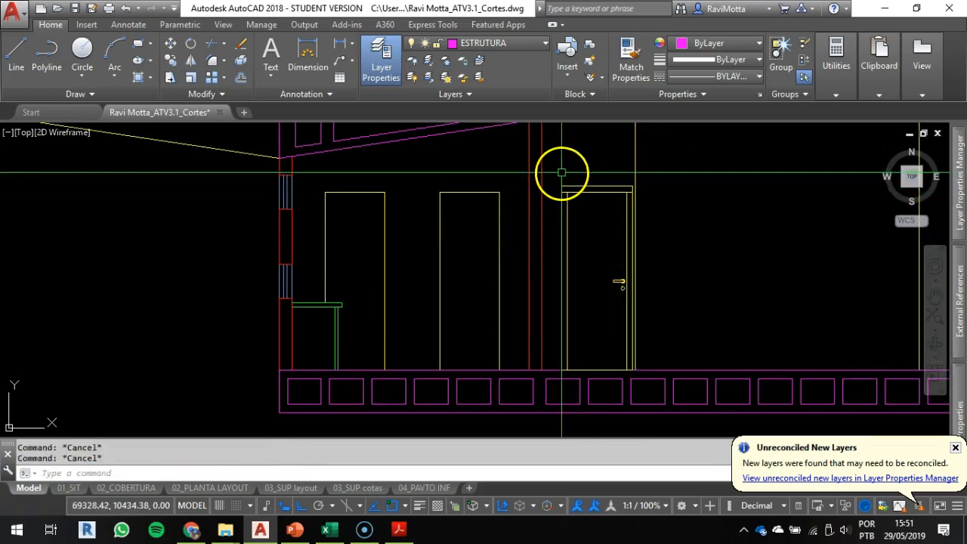
- Erase the leftover lines of the third plain door outline beneath the inserted door block
click(561, 173)
click(584, 378)
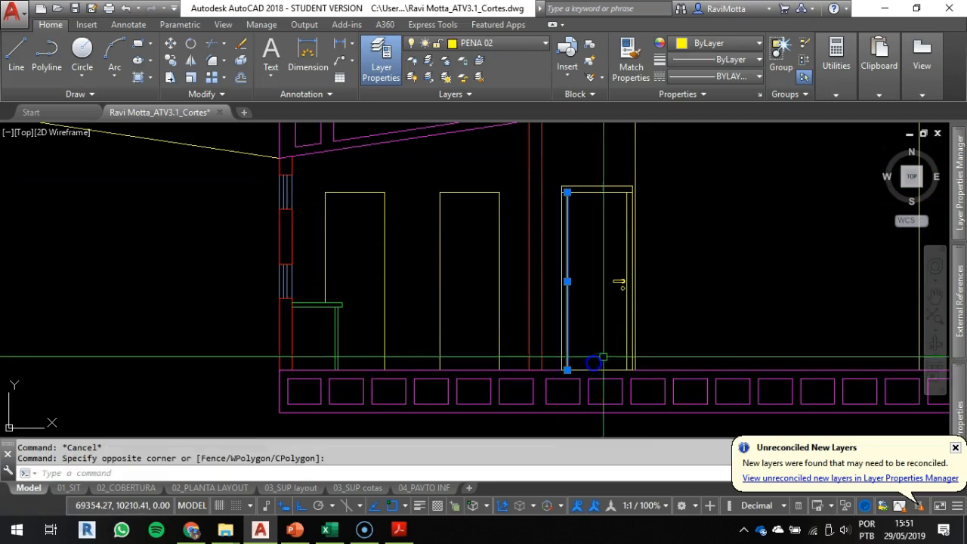
click(543, 173)
key(Escape)
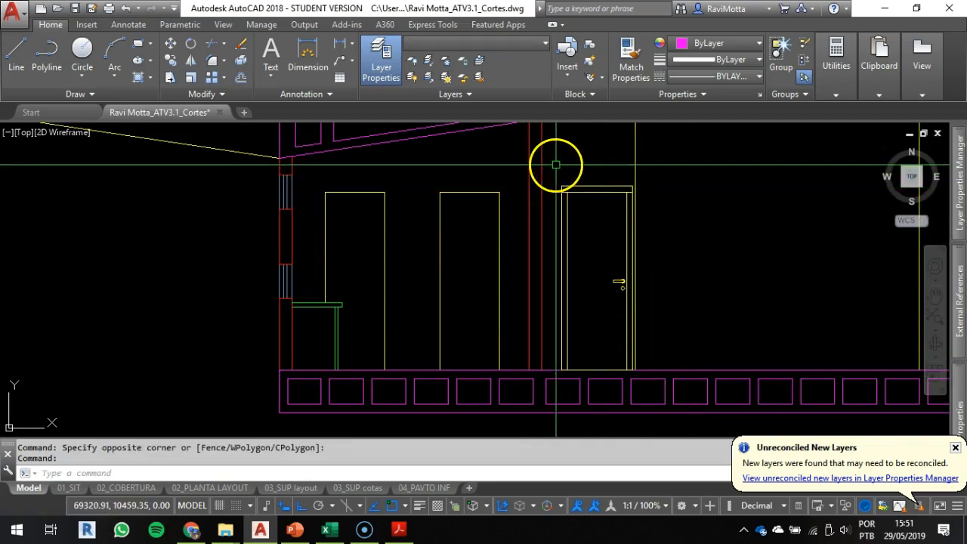
click(550, 168)
click(667, 231)
click(556, 170)
click(561, 378)
click(606, 176)
click(655, 357)
text(e)
key(Return)
key(Escape)
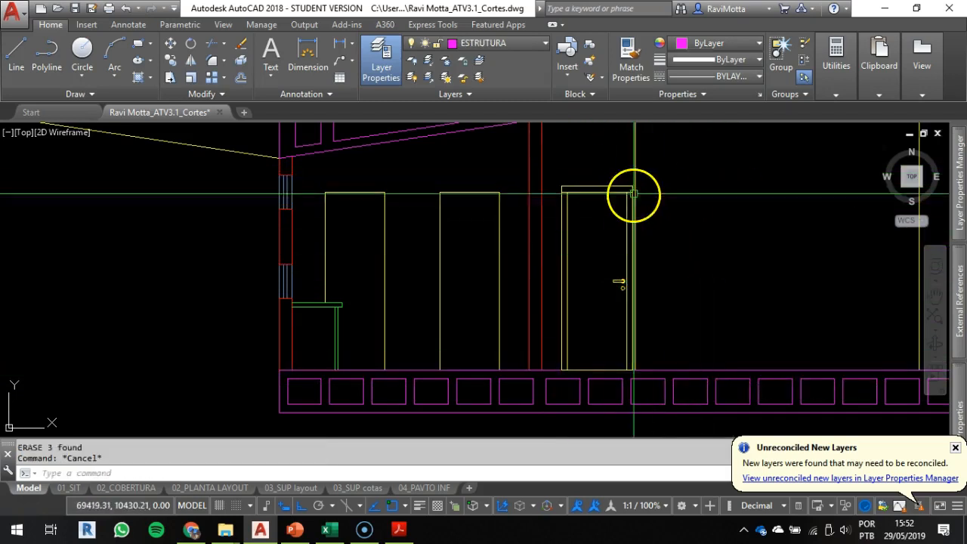
- Send the inserted door block to the back of the draw order, behind the magenta floor line
click(564, 272)
text(dr)
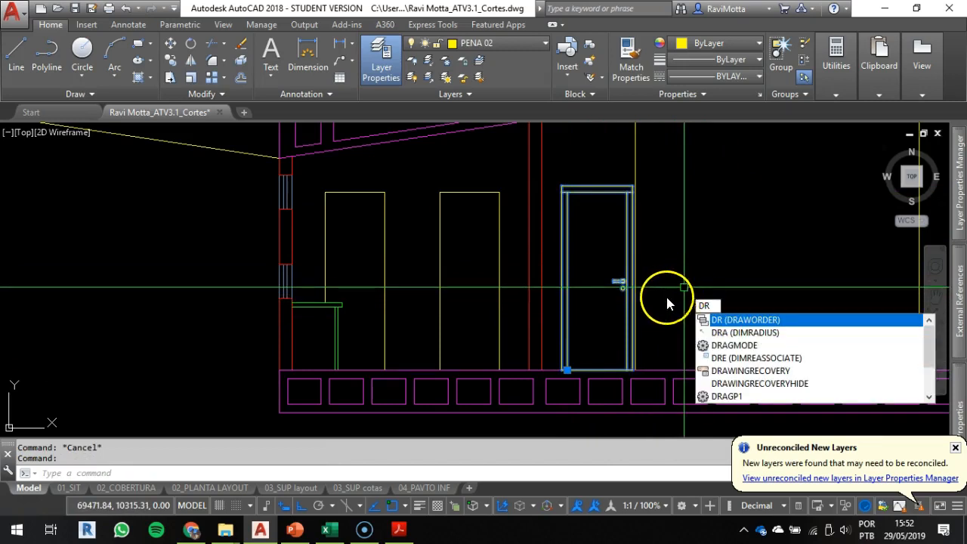
scroll(594, 380, up, 8)
key(Escape)
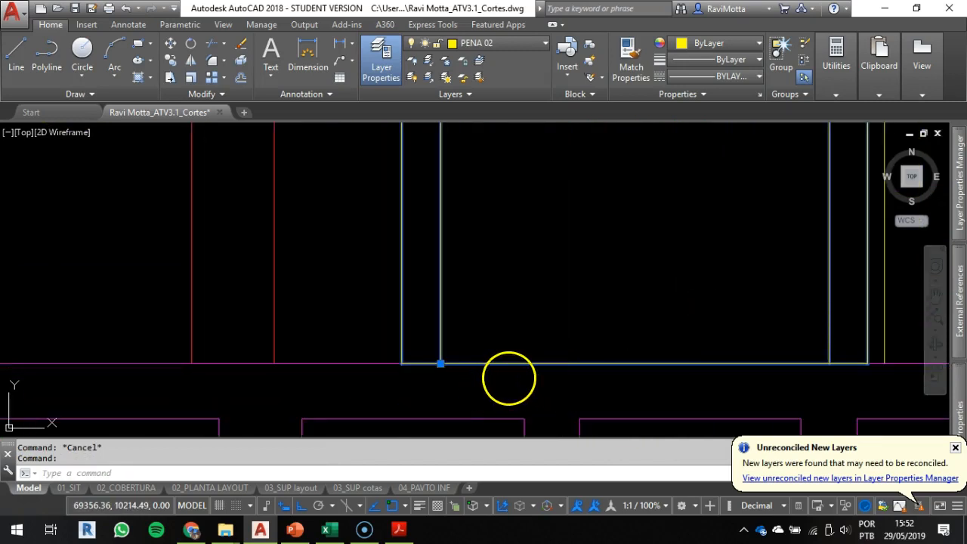
key(Return)
key(Escape)
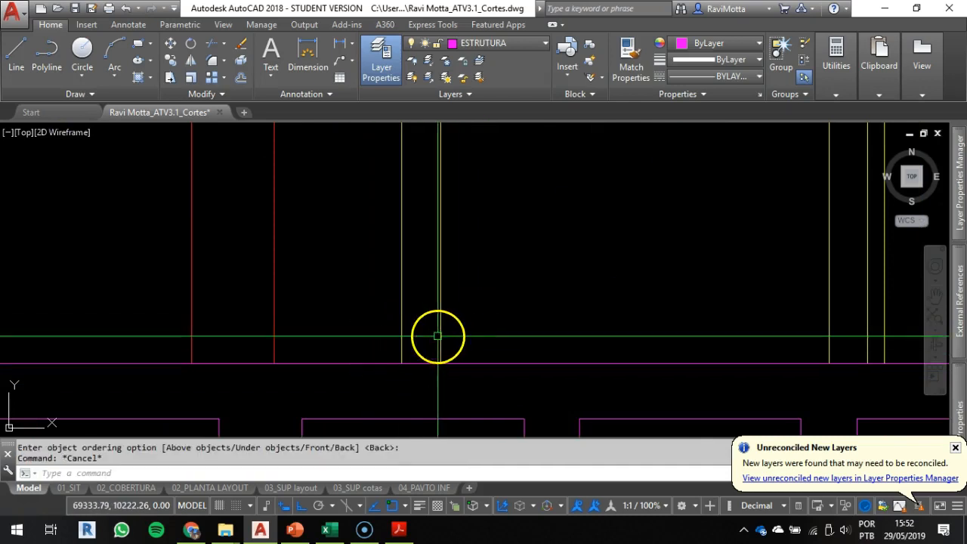
key(Escape)
- Examine the doors' opening directions in the floor plan above the section
scroll(561, 289, down, 6)
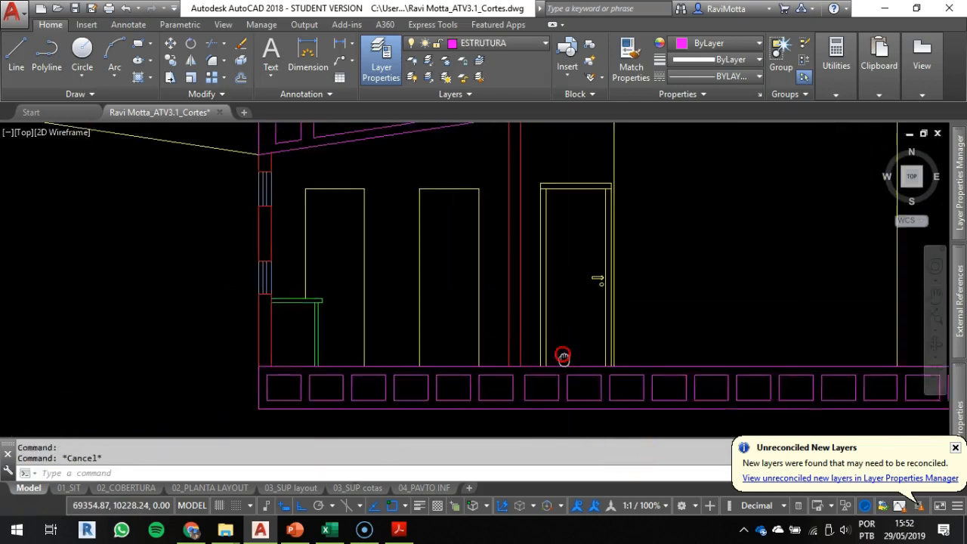
scroll(602, 277, down, 6)
middle_drag(602, 264, 626, 437)
scroll(611, 391, down, 2)
scroll(613, 242, up, 8)
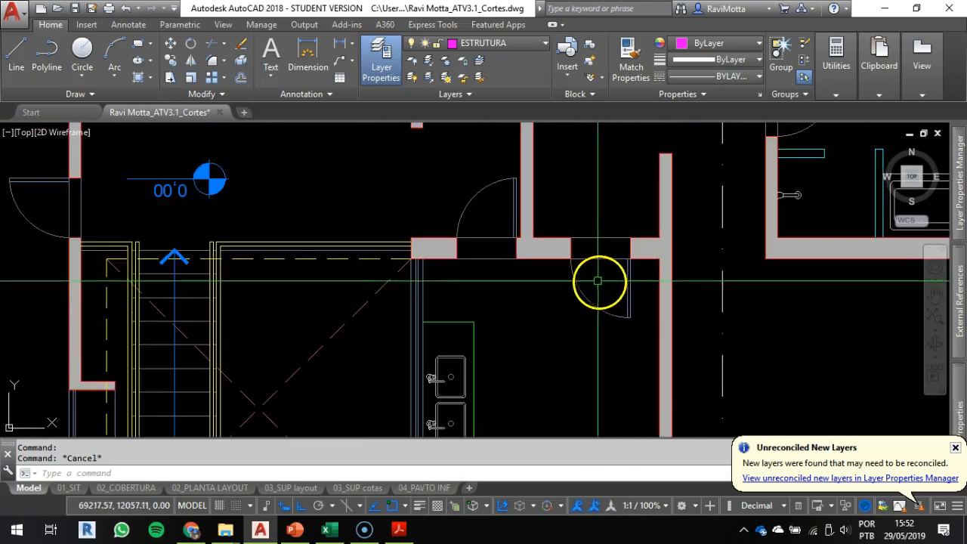
scroll(517, 317, down, 5)
middle_drag(516, 326, 535, 155)
mouse_move(539, 308)
middle_down()
mouse_move(589, 82)
mouse_move(576, 129)
middle_up()
scroll(676, 222, up, 6)
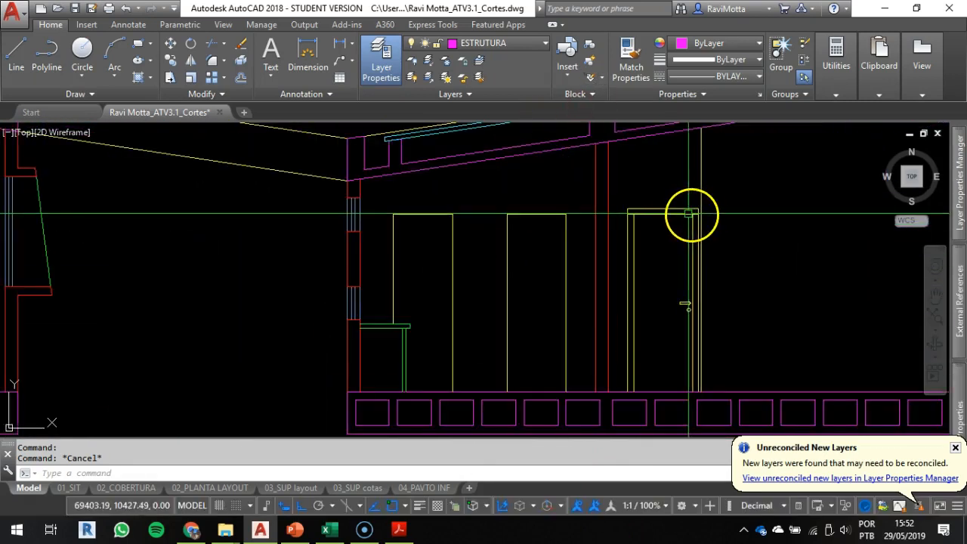
- Copy the door block onto the second door outline, from the midpoint of its head to the midpoint of the outline's top edge
click(685, 284)
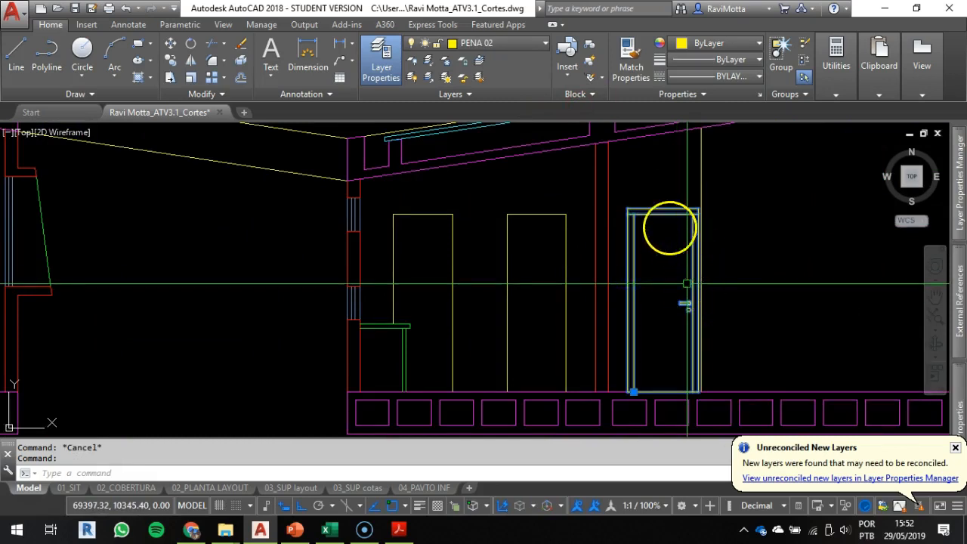
text(co)
key(Return)
click(663, 215)
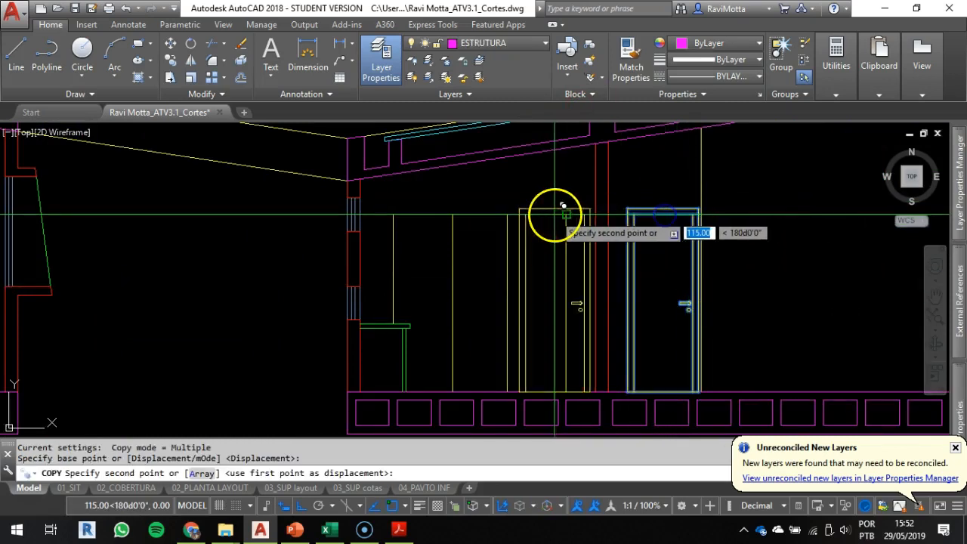
click(538, 217)
key(Escape)
- Mirror the second door block about its vertical centre line and erase the source so the handle changes side
click(510, 217)
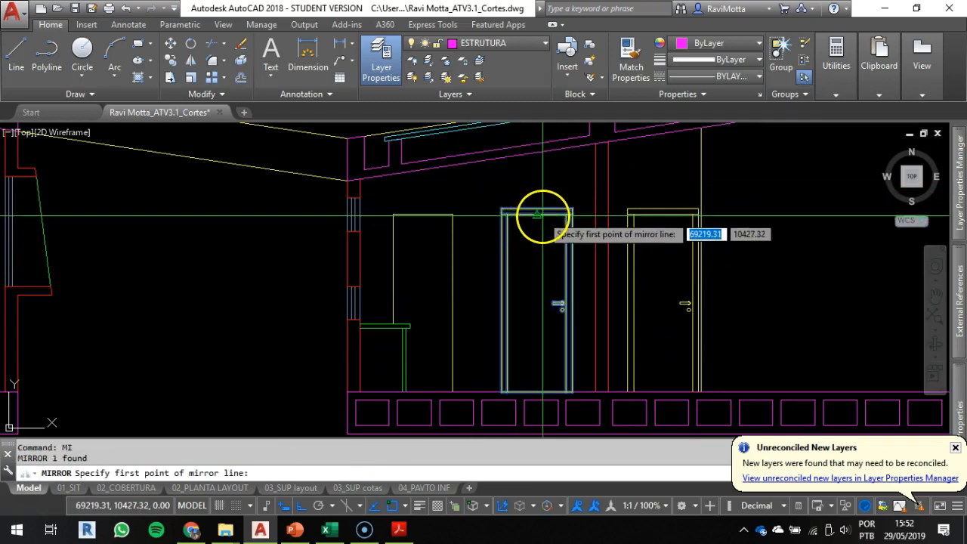
click(536, 216)
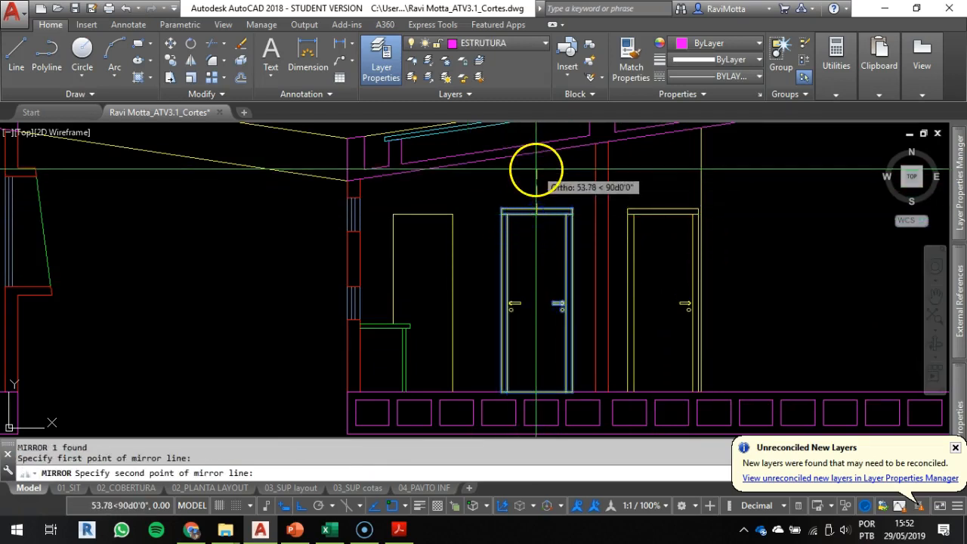
text(y)
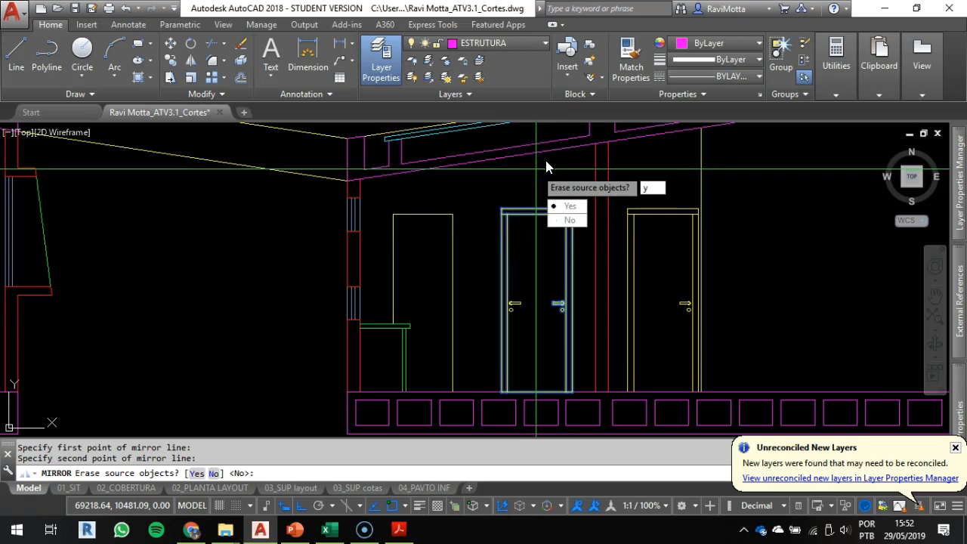
key(Return)
scroll(531, 356, up, 3)
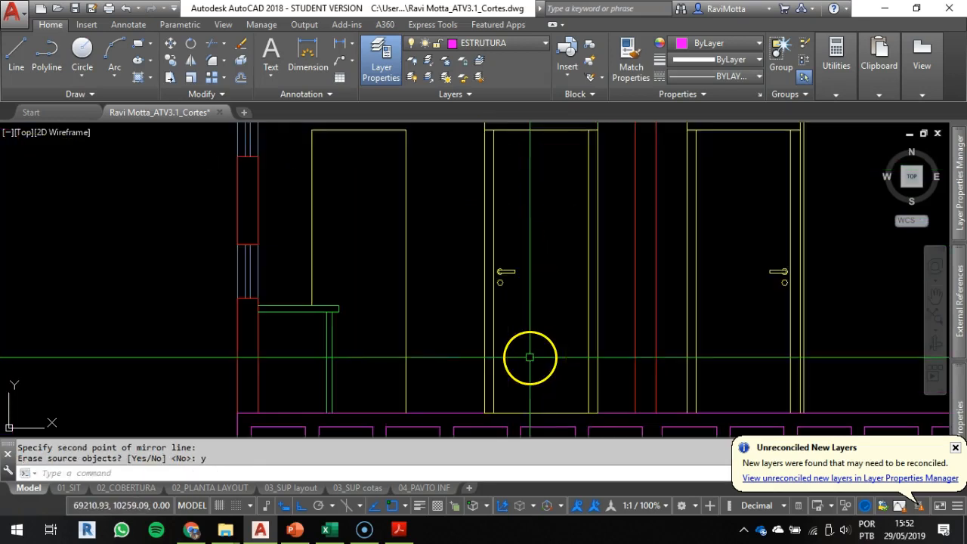
key(Escape)
- Send the mirrored second door block to the back of the draw order
click(506, 271)
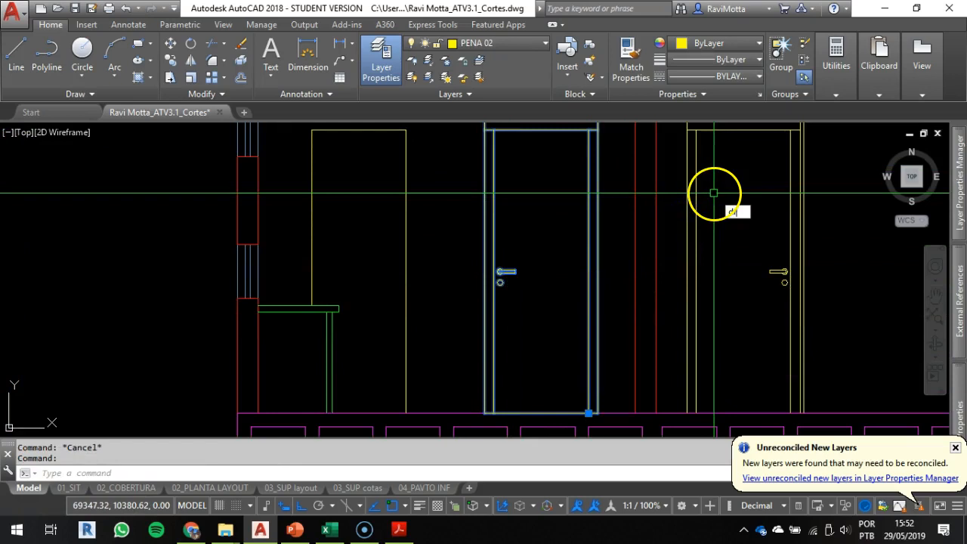
text(DR)
key(Return)
mouse_move(529, 209)
middle_down()
mouse_move(594, 237)
mouse_move(609, 225)
middle_up()
scroll(601, 229, down, 2)
click(585, 247)
key(Escape)
key(Escape)
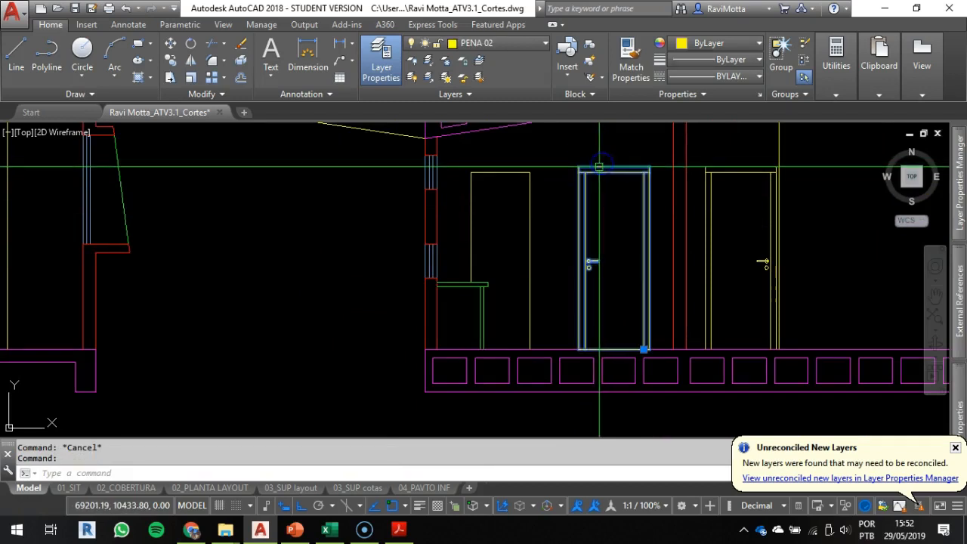
- Copy the mirrored door block onto the first door outline beside the counter, aligning the midpoints of their top edges
text(o)
key(Return)
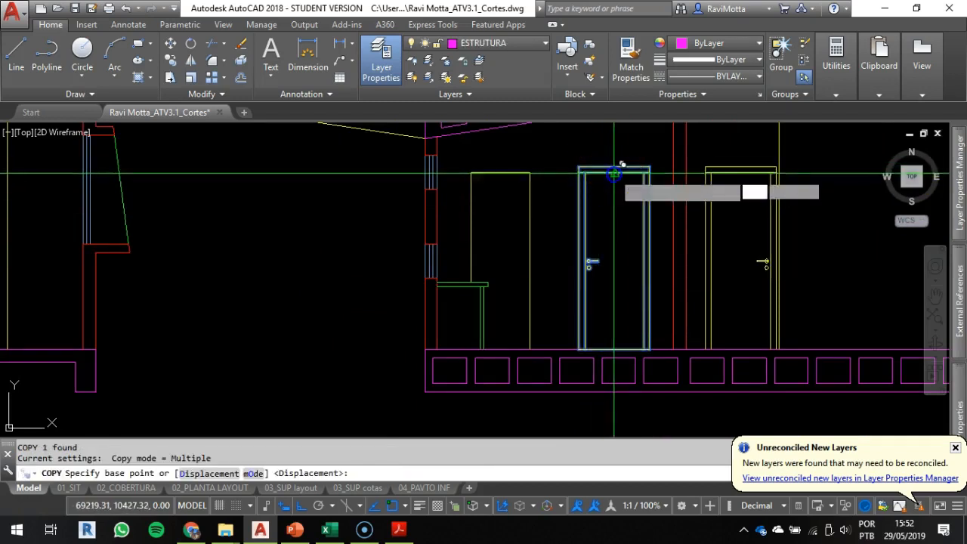
click(614, 173)
click(501, 173)
key(Escape)
scroll(495, 299, up, 2)
scroll(503, 312, down, 2)
middle_drag(503, 313, 494, 339)
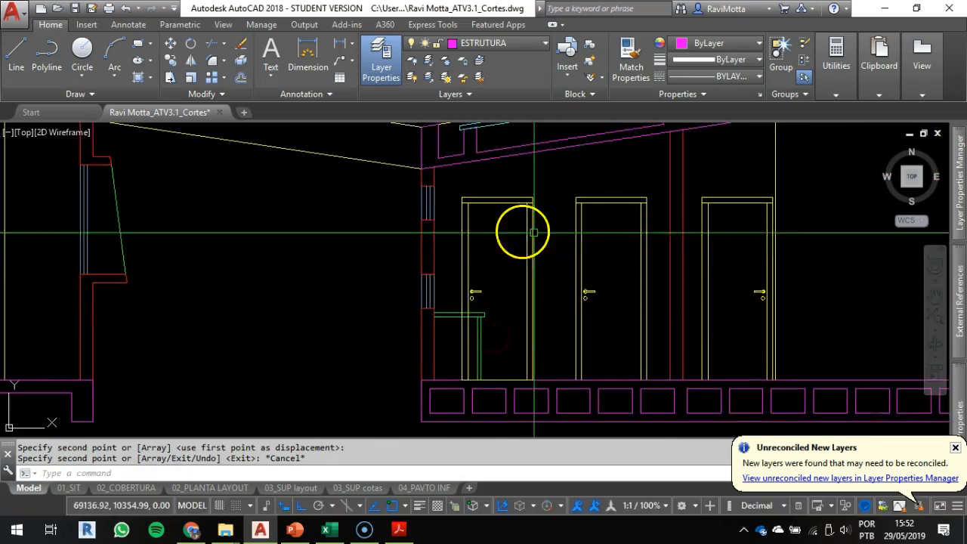
- Explode the first door block, which overlaps the green counter
scroll(466, 345, up, 2)
click(564, 239)
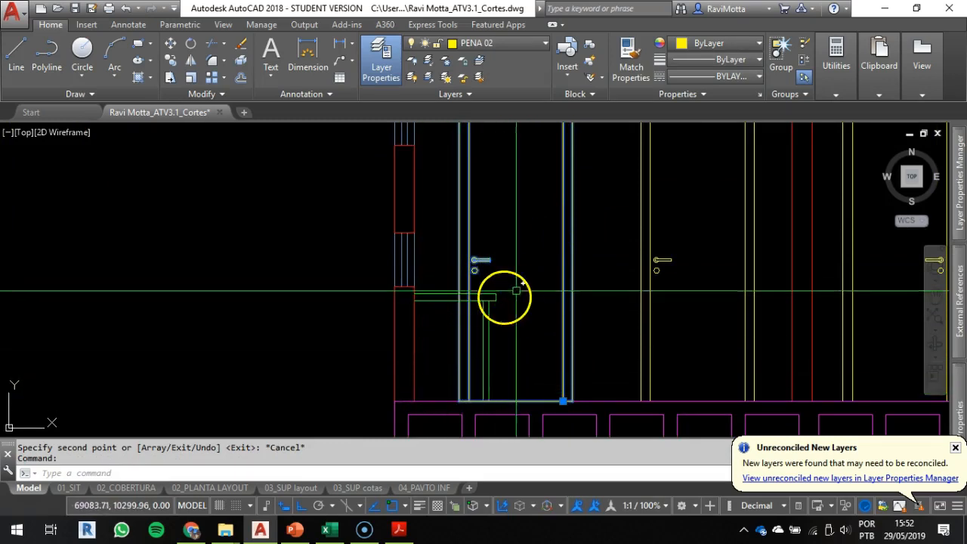
scroll(488, 254, down, 2)
middle_drag(485, 264, 476, 285)
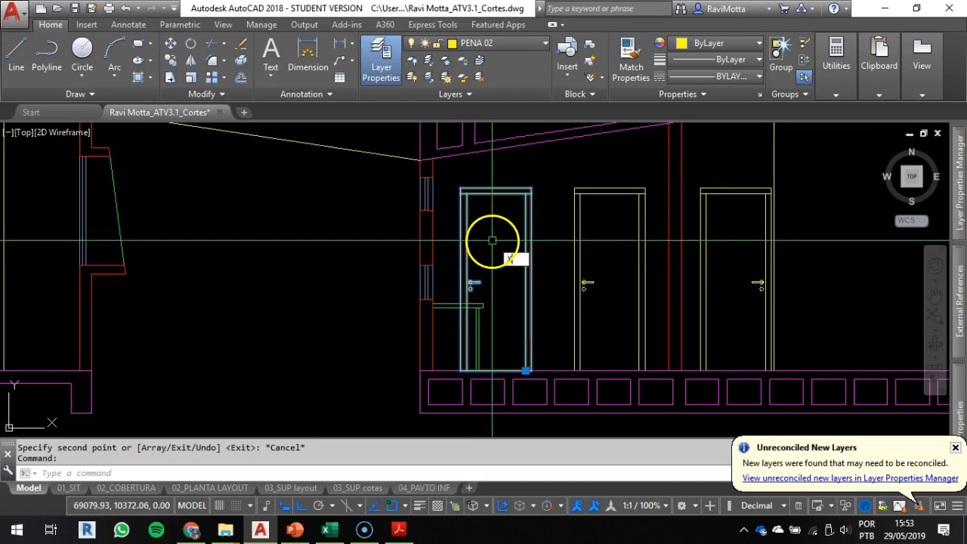
text(X)
key(Return)
- Try to match the exploded first door's lines to the properties of the line at its head
scroll(501, 199, up, 2)
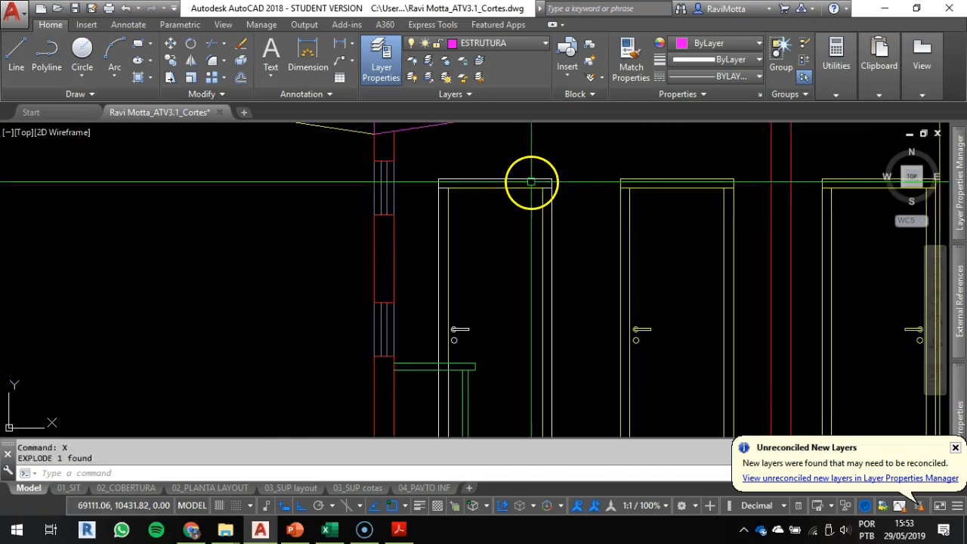
click(531, 180)
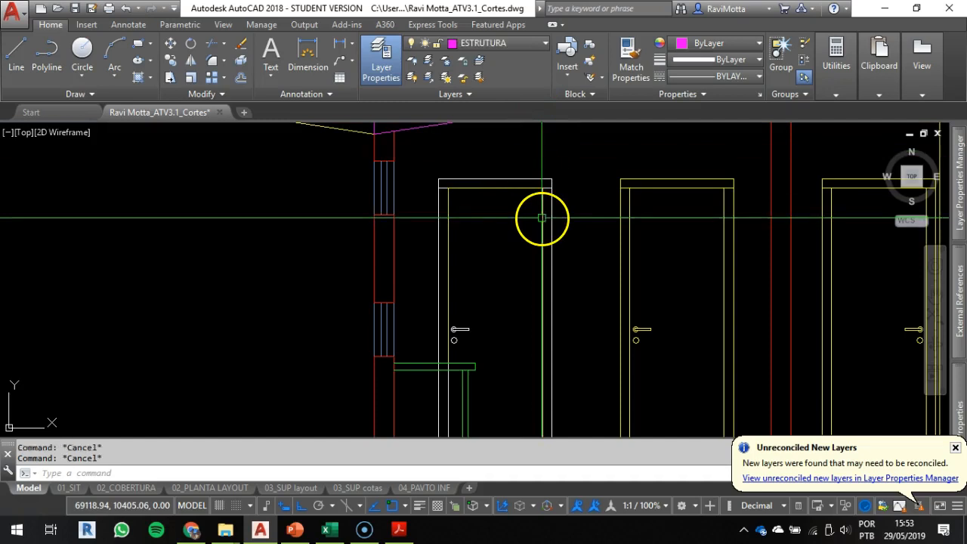
click(521, 183)
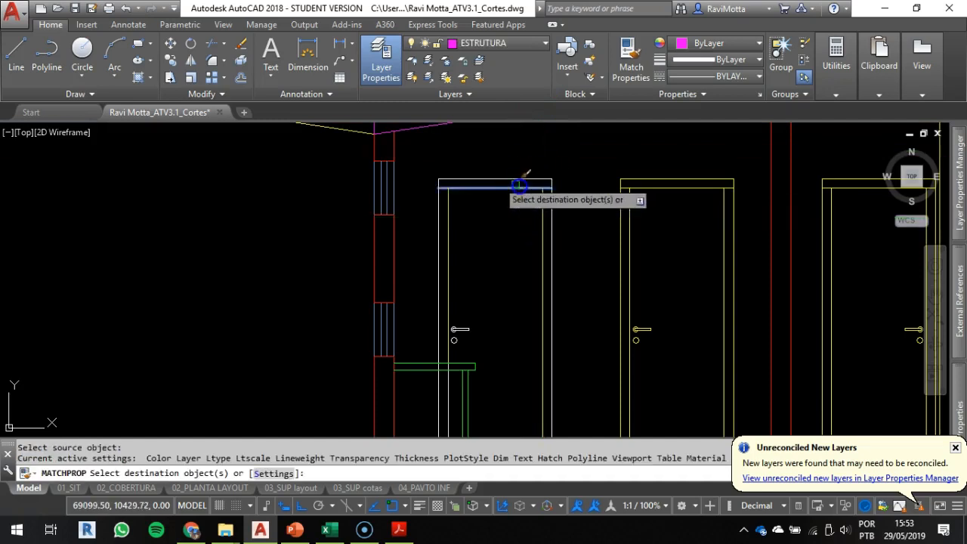
scroll(418, 159, down, 2)
click(453, 222)
click(526, 286)
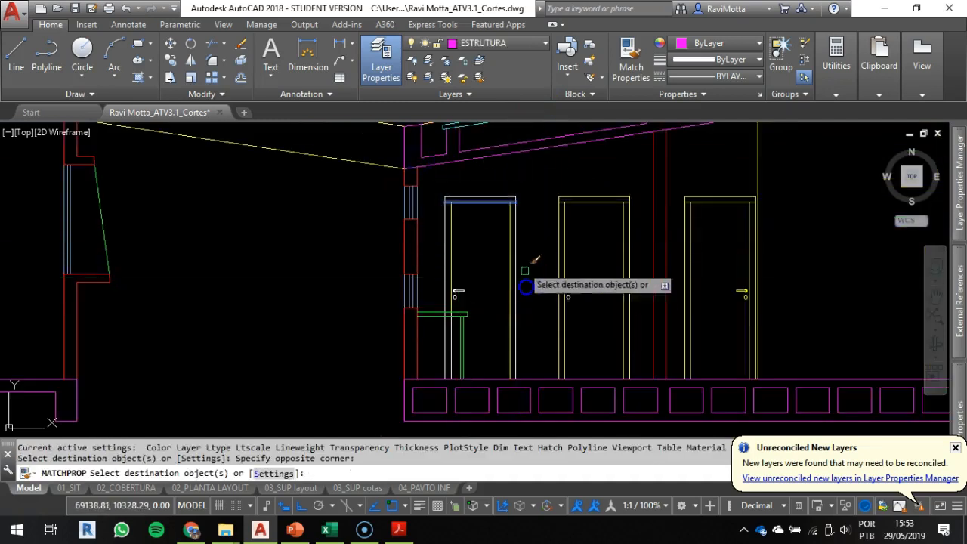
click(521, 182)
click(445, 303)
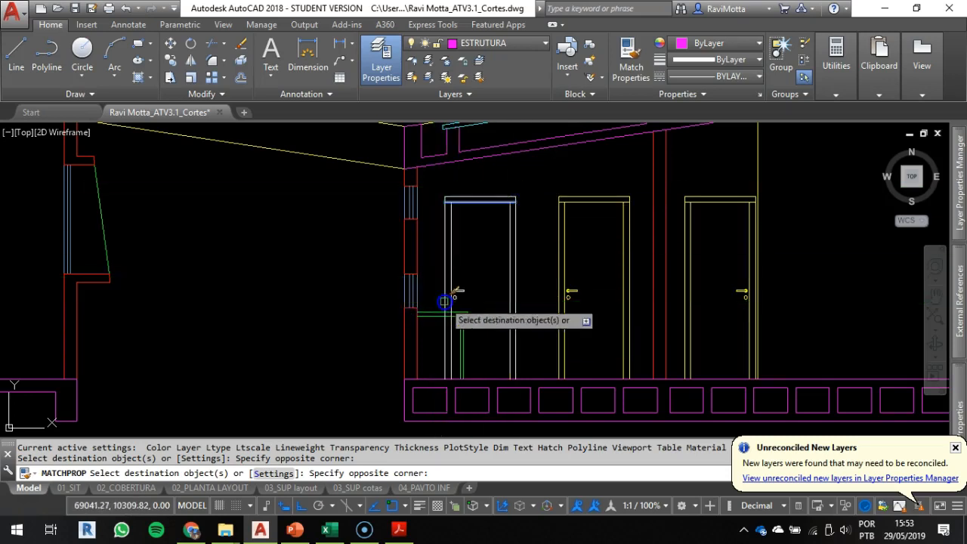
scroll(453, 337, up, 2)
key(Escape)
key(Escape)
scroll(460, 295, down, 2)
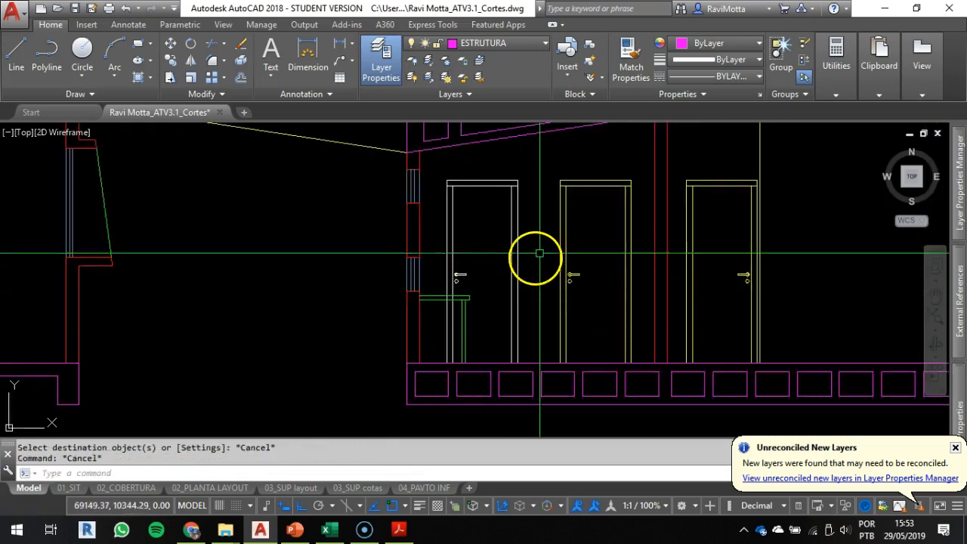
key(Return)
click(560, 221)
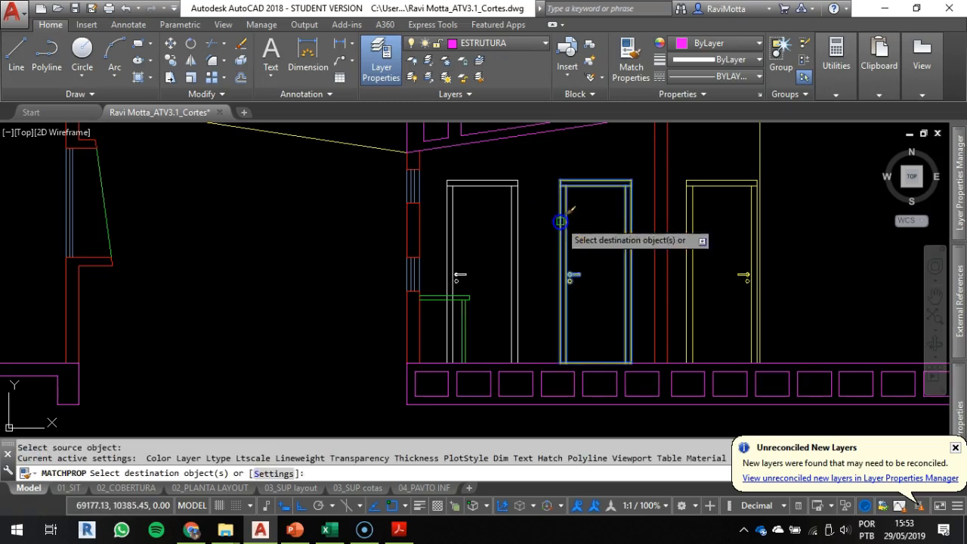
key(Escape)
key(Escape)
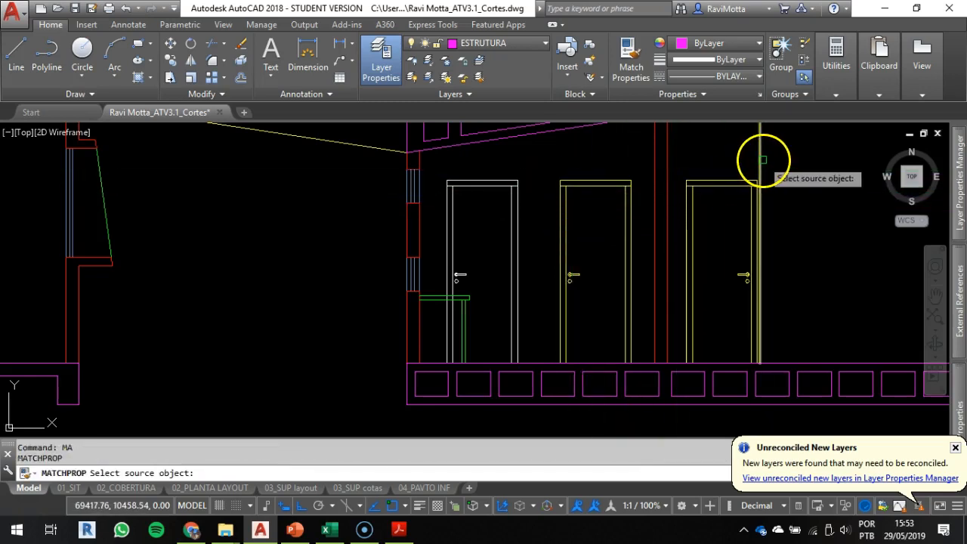
- Match the exploded first door's lines to the properties of the yellow vertical line beside the third door
click(761, 159)
click(542, 166)
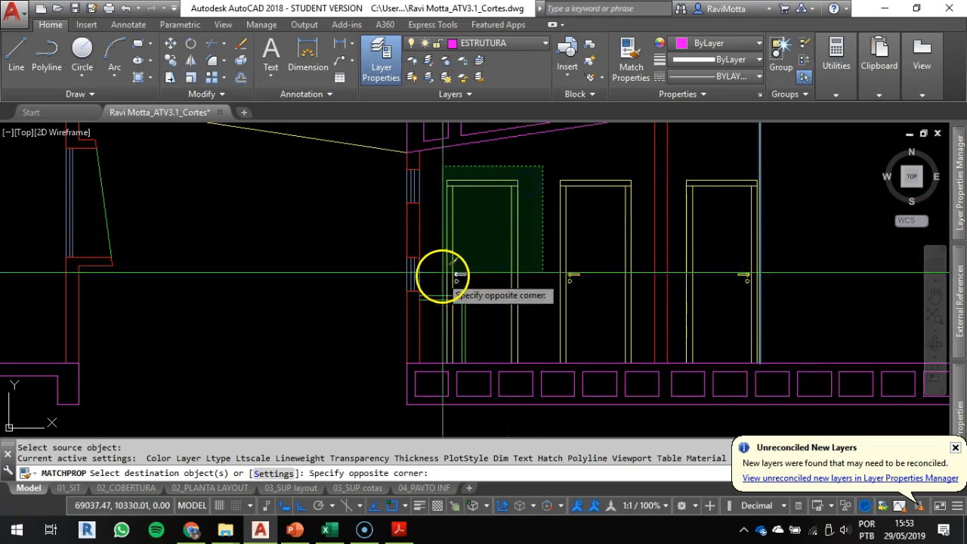
scroll(441, 285, up, 2)
- Trim away the first door's frame lines below the countertop, using the countertop's upper edge as the cutting edge
key(Escape)
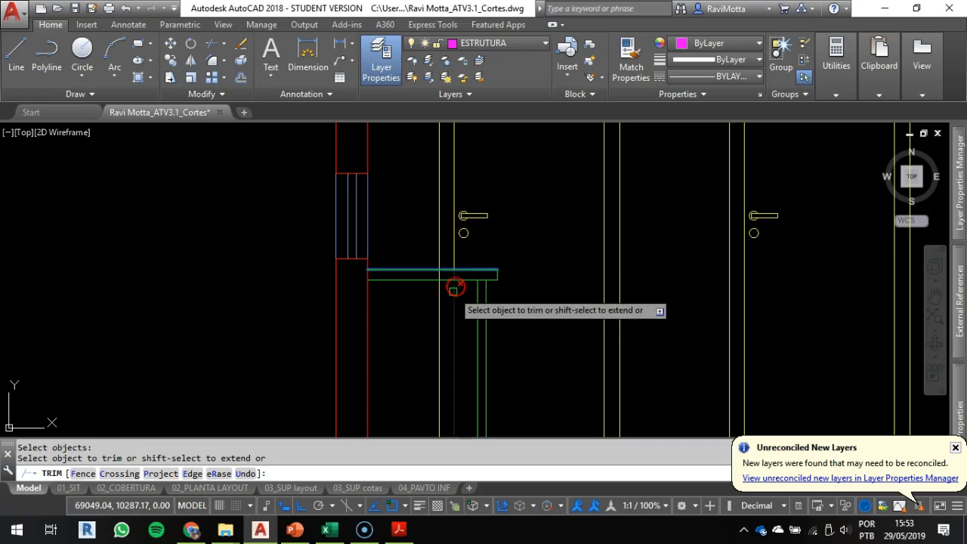
key(Escape)
scroll(436, 298, down, 3)
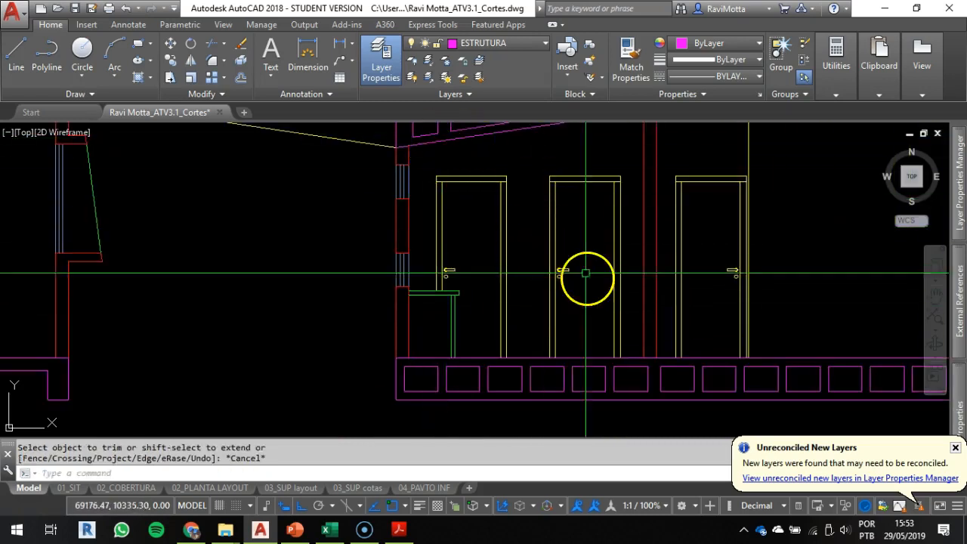
scroll(586, 275, up, 3)
scroll(519, 239, down, 4)
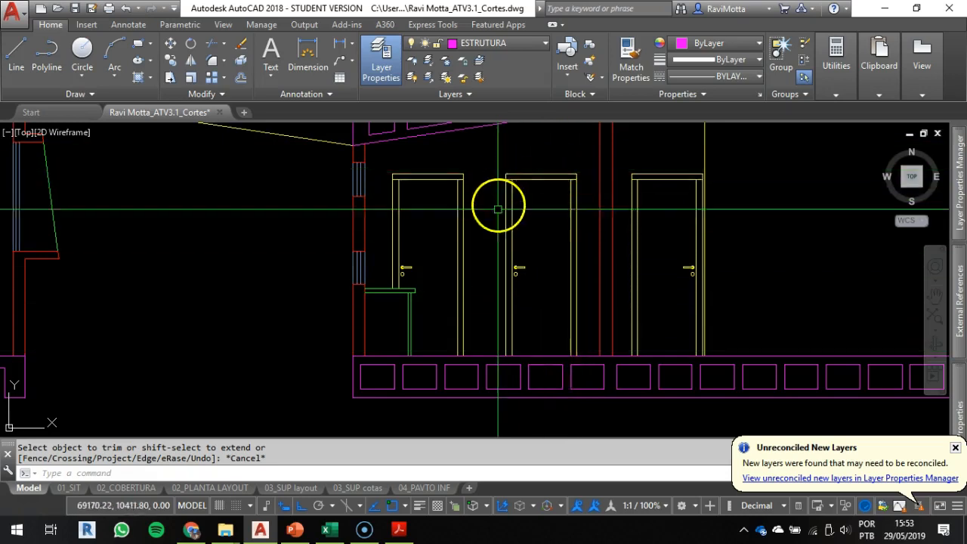
scroll(487, 223, down, 4)
scroll(588, 256, down, 2)
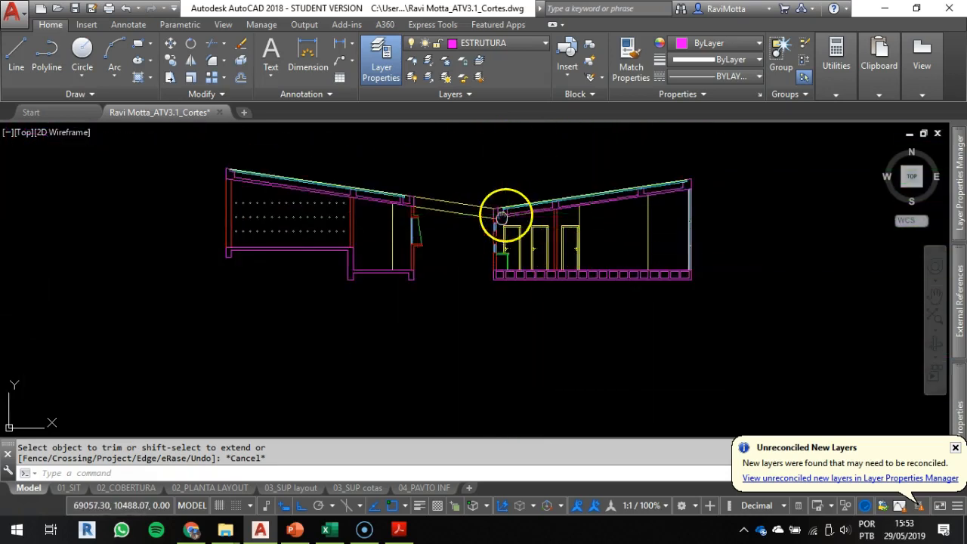
middle_drag(502, 214, 479, 287)
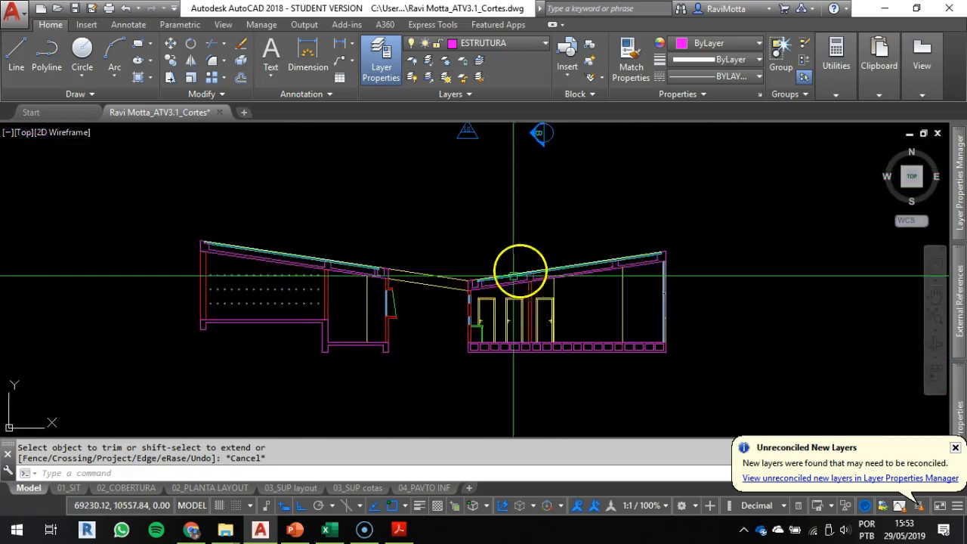
- Copy the lower floor plan with its hatched terrain and paste it as a block over the floor plan above the section
scroll(664, 241, down, 4)
mouse_move(475, 236)
middle_down()
mouse_move(516, 234)
mouse_move(460, 282)
mouse_move(468, 311)
middle_up()
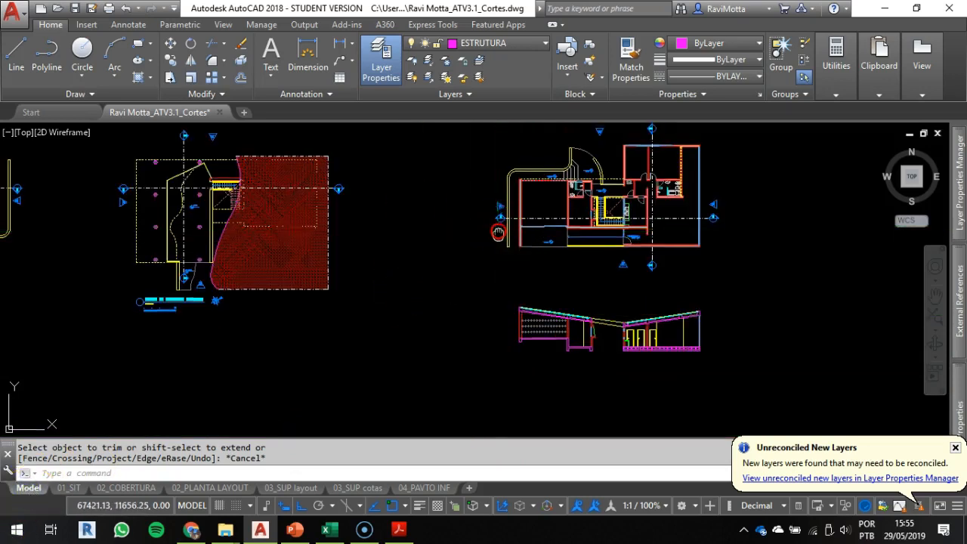
middle_drag(281, 230, 325, 275)
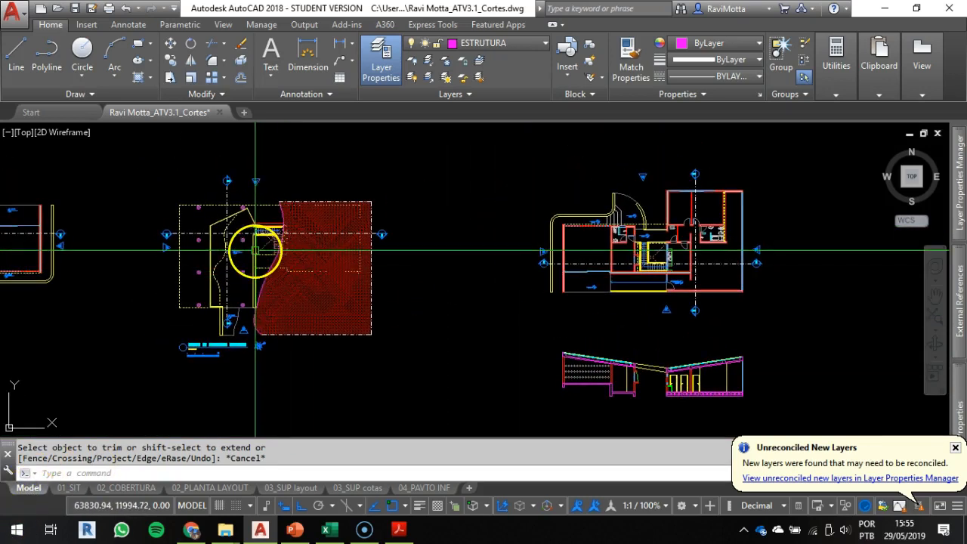
click(425, 151)
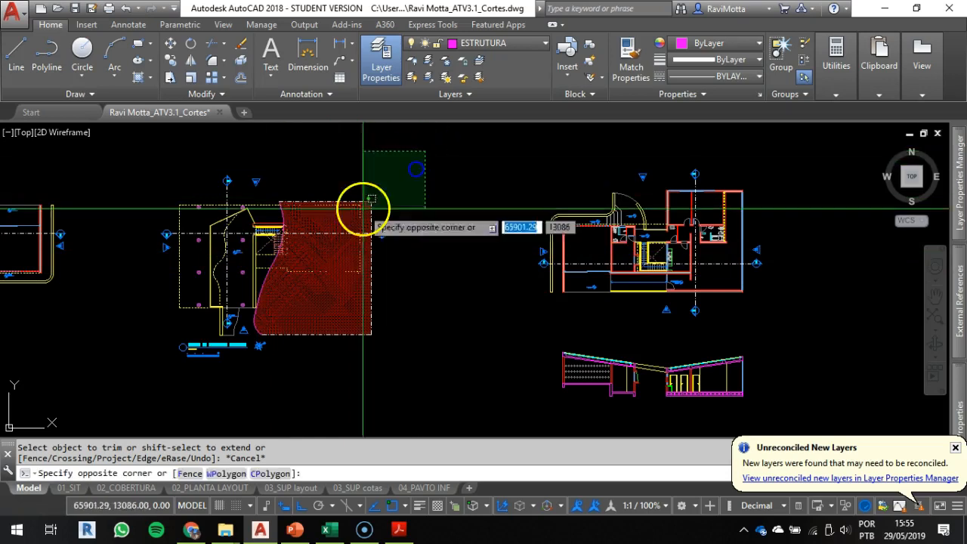
click(121, 342)
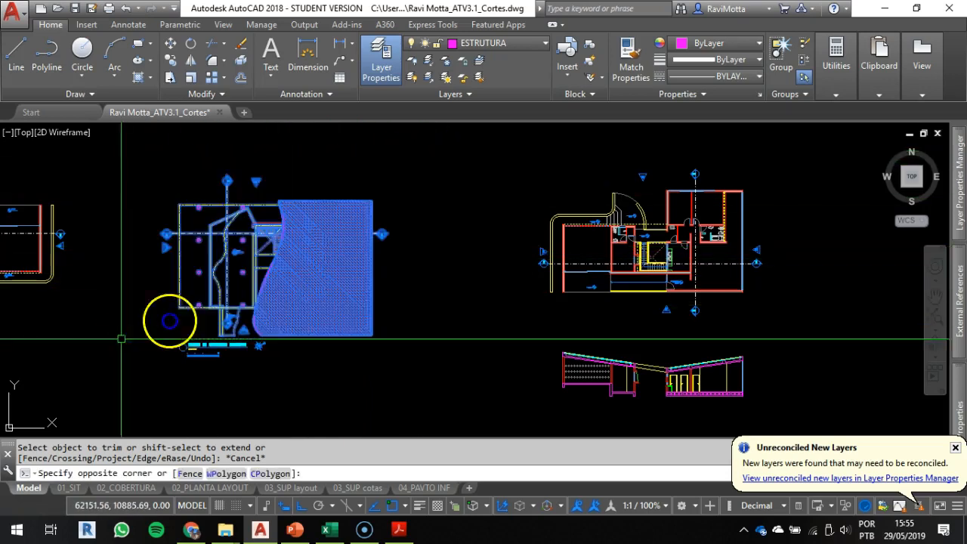
key(ctrl+shift+c)
click(399, 324)
key(Escape)
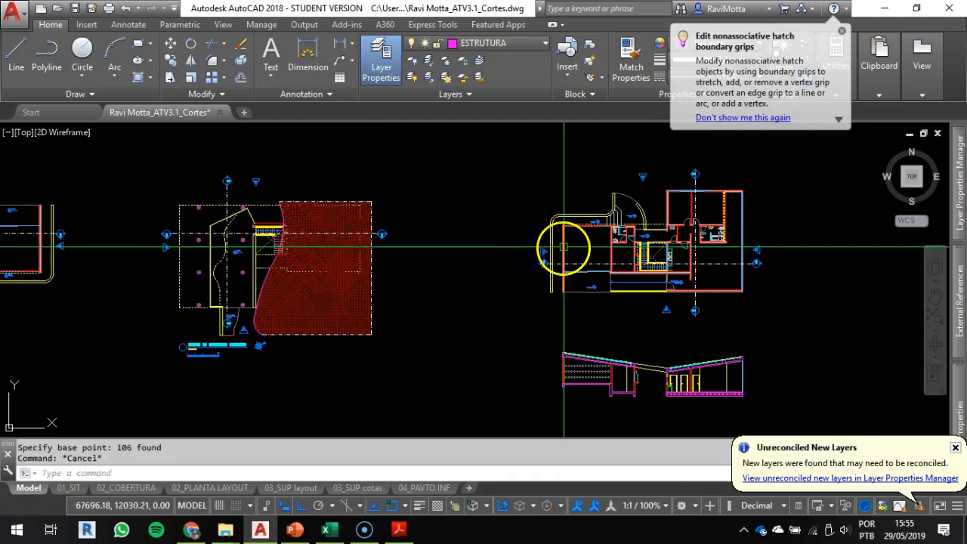
key(ctrl+shift+v)
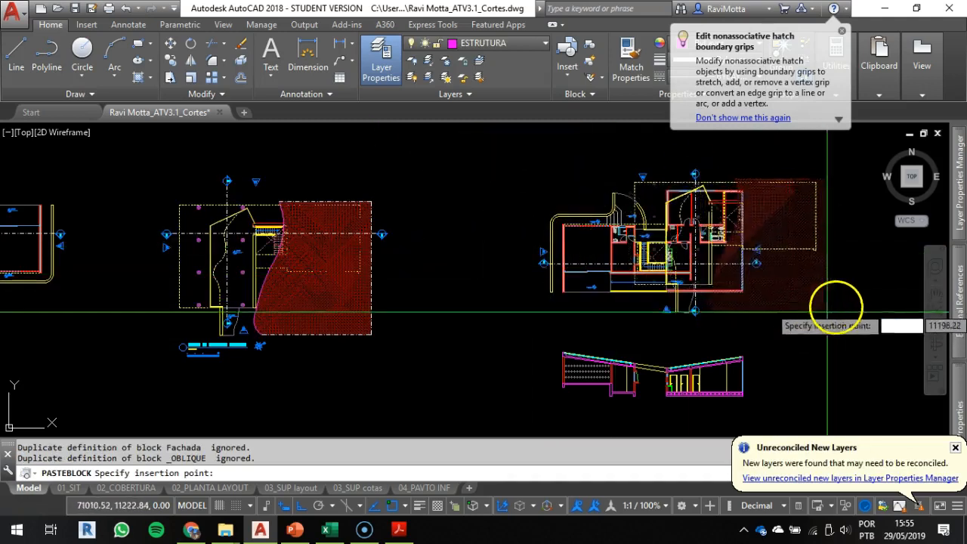
middle_drag(775, 311, 490, 320)
- Rotate the pasted lower floor plan block by 180 degrees
text(ro)
key(Return)
click(539, 255)
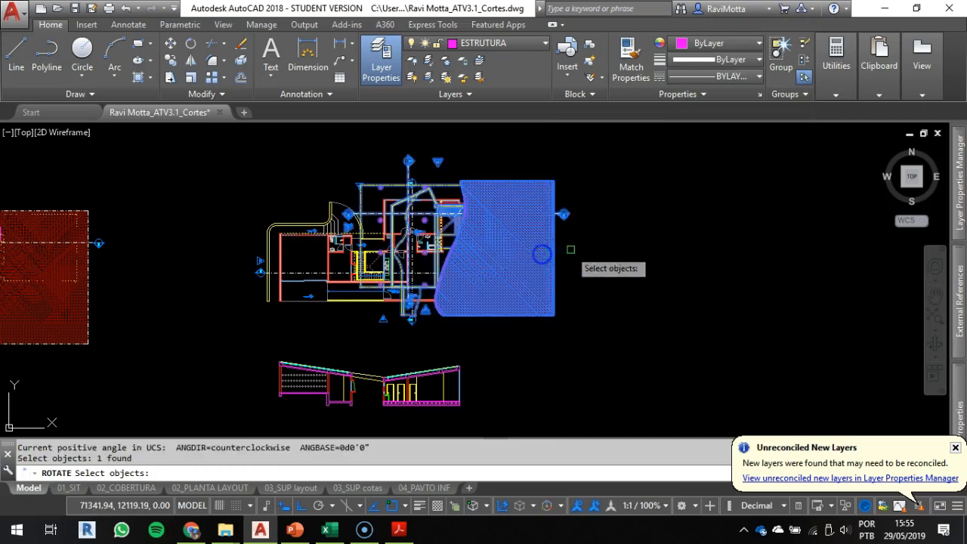
key(Return)
click(503, 273)
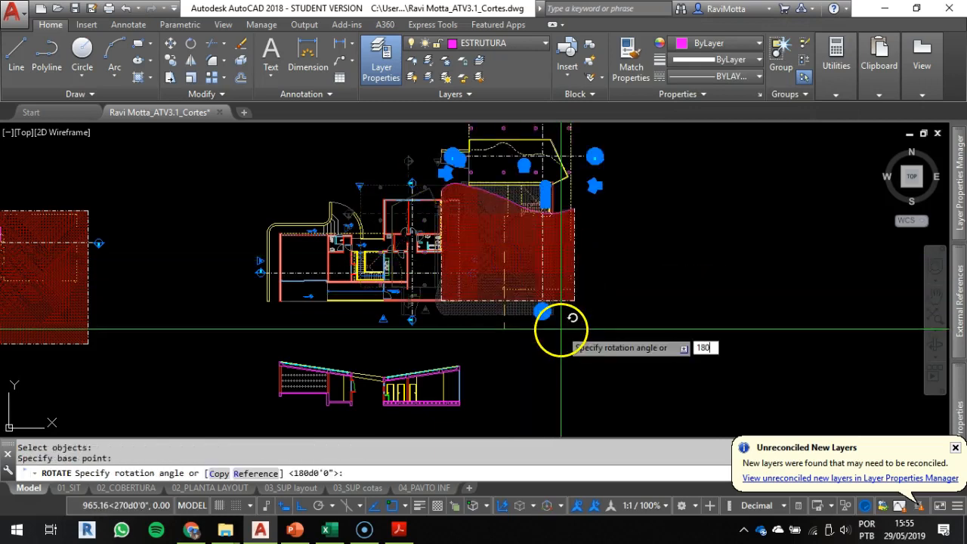
text(180)
key(Return)
scroll(623, 331, up, 2)
middle_drag(619, 332, 711, 363)
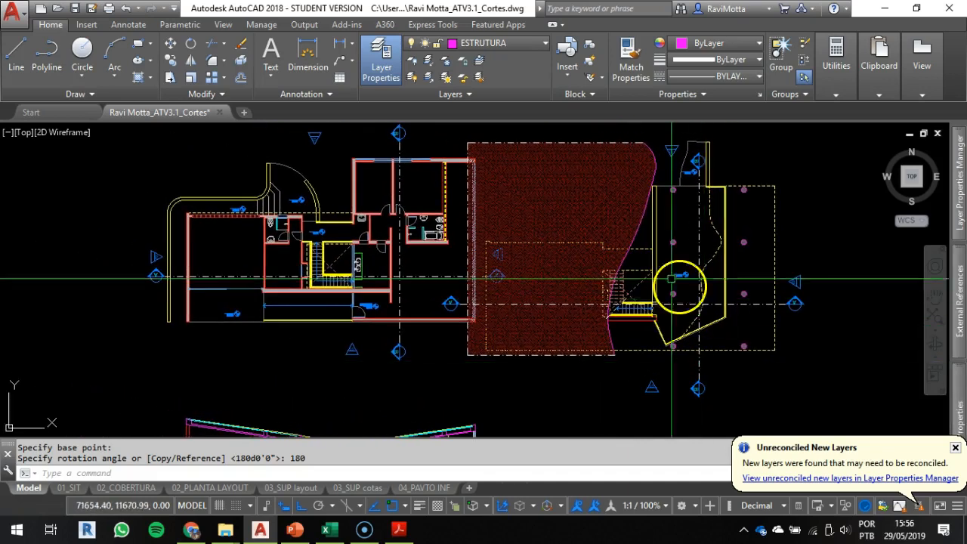
- Move the rotated plan block so the lower-right corner of its dashed outline meets the lower-right wall corner of the other floor plan
key(Escape)
click(617, 233)
click(411, 218)
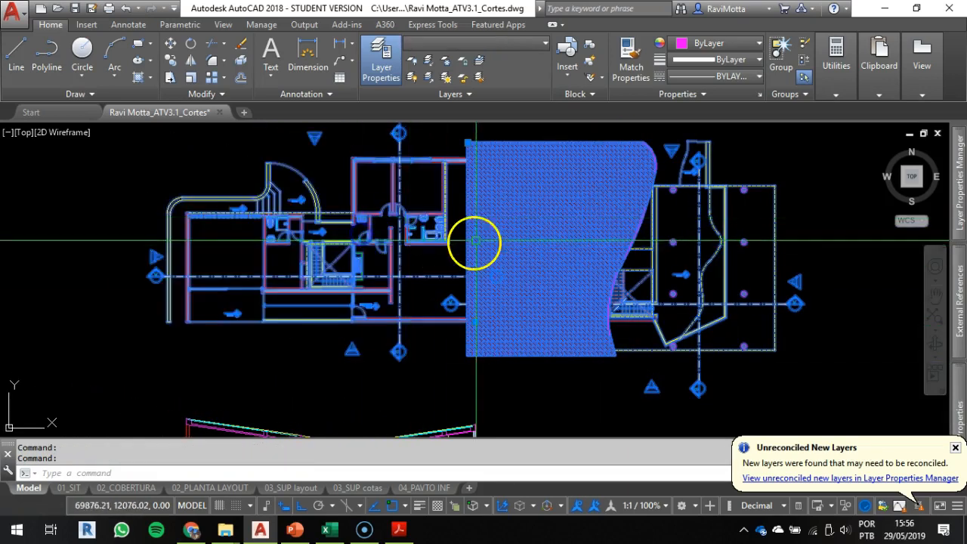
key(Escape)
scroll(779, 354, up, 3)
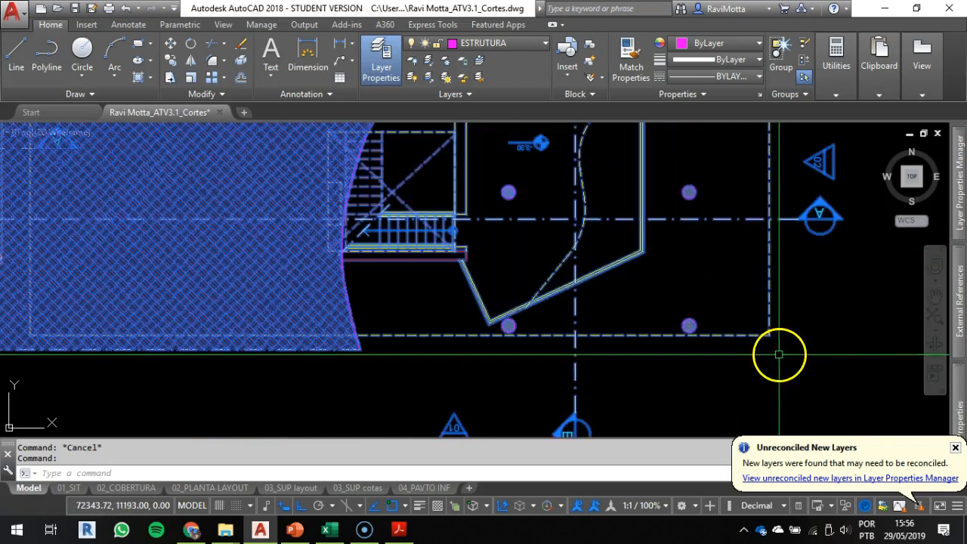
click(770, 334)
key(Return)
click(769, 335)
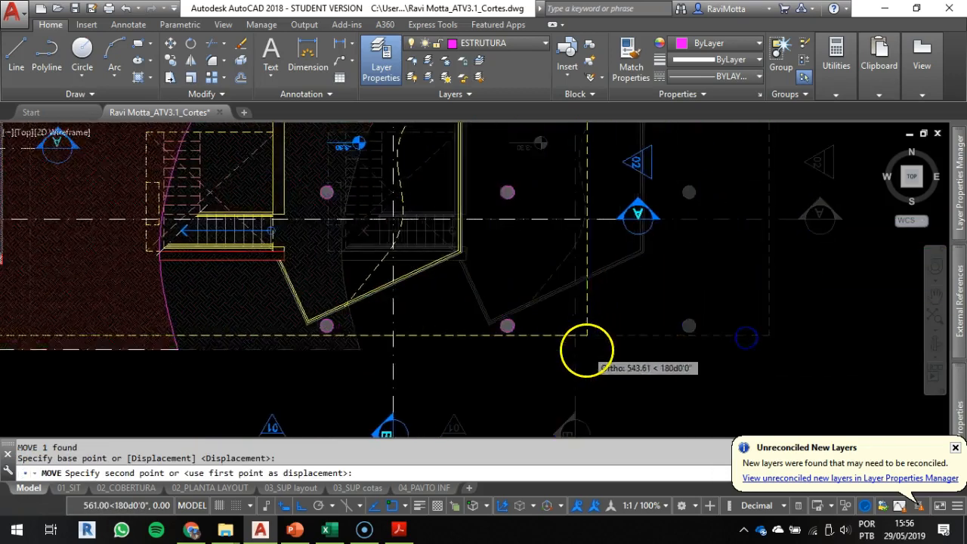
scroll(586, 349, down, 2)
middle_drag(587, 349, 866, 355)
scroll(559, 291, up, 4)
scroll(423, 304, up, 4)
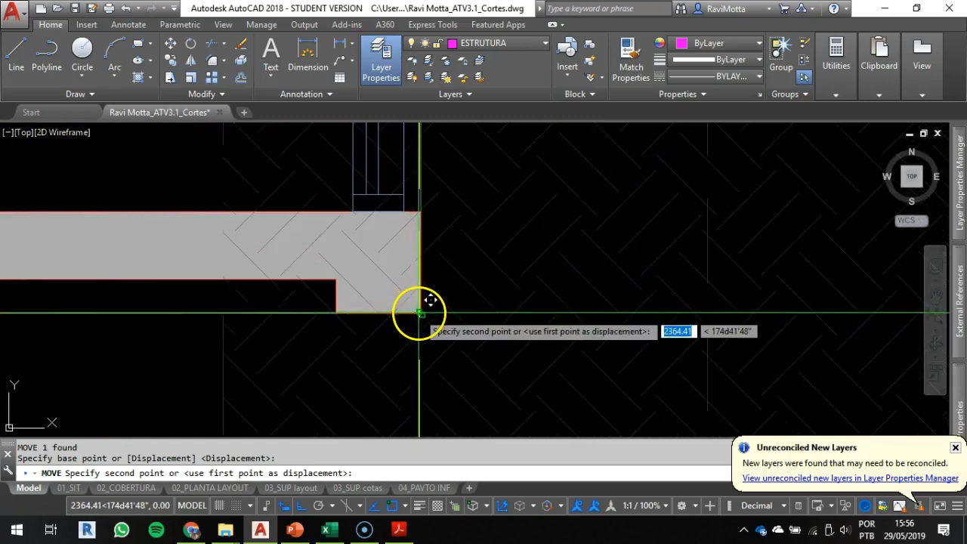
click(420, 311)
scroll(486, 324, down, 3)
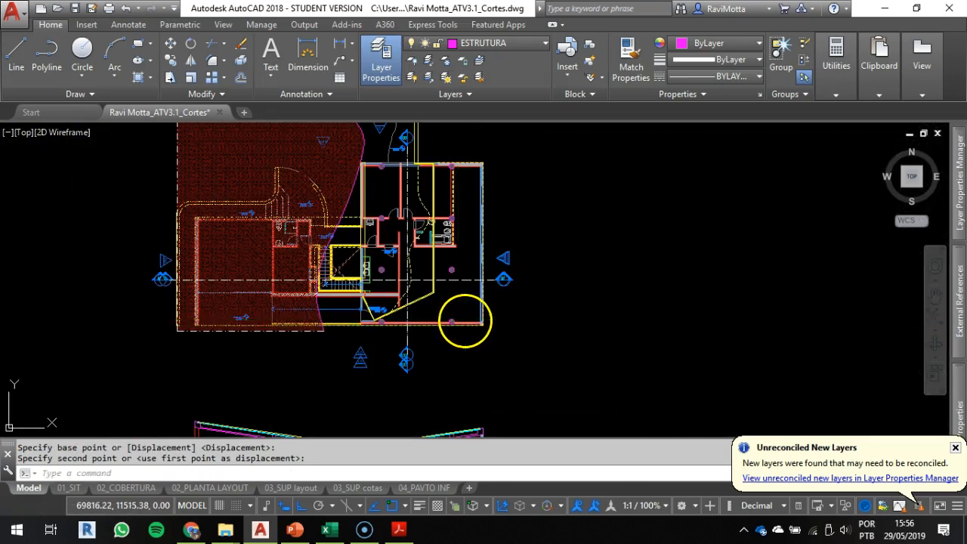
- Move the overlapping upper floor plan straight up, clear of the aligned lower floor plan
click(465, 321)
text(m)
key(space)
click(595, 318)
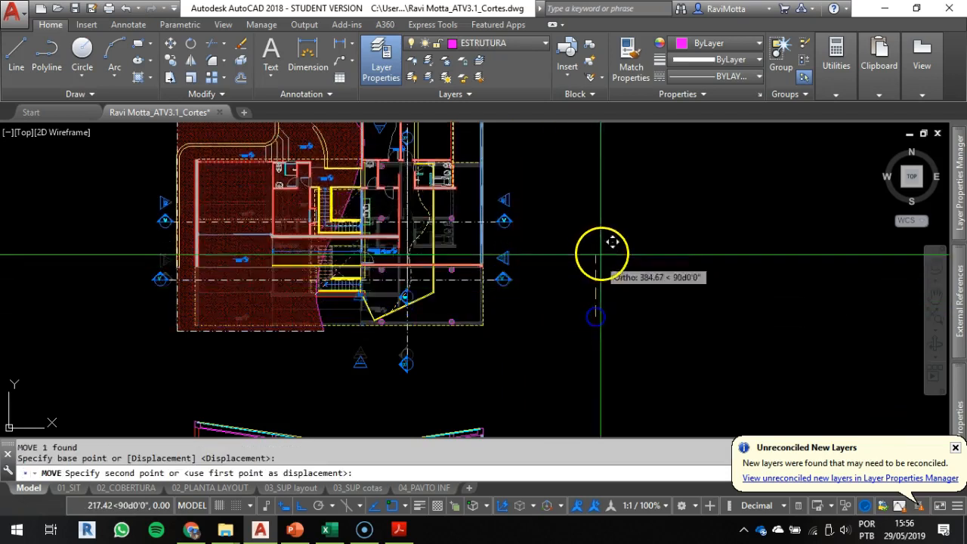
middle_drag(596, 263, 580, 425)
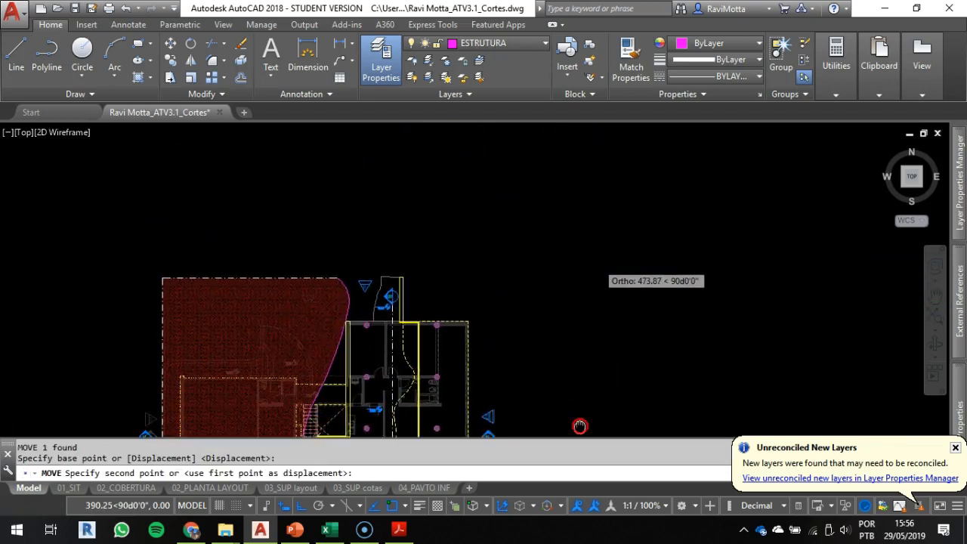
click(581, 206)
middle_drag(470, 363, 526, 219)
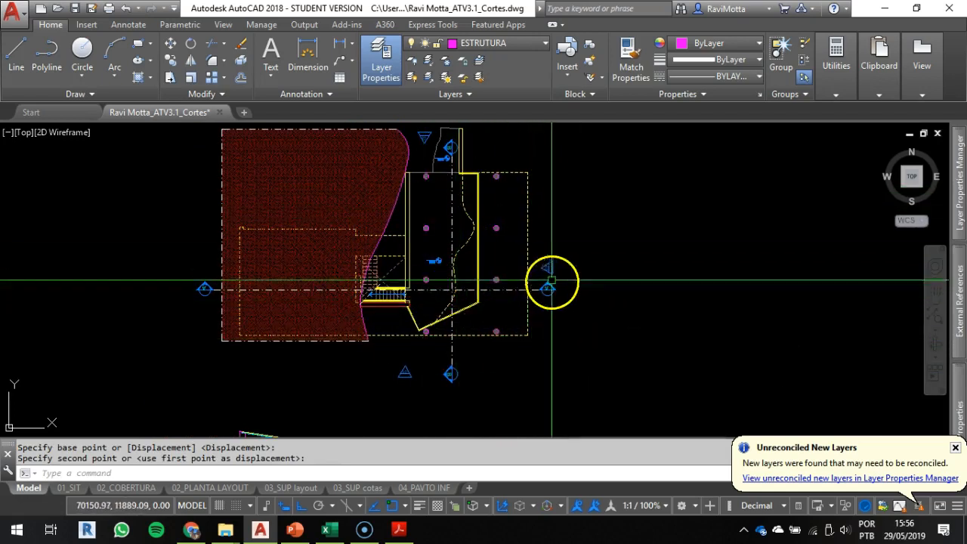
- Examine the lower floor plan along section line A, from the outer enclosure to the stairs
scroll(498, 287, up, 4)
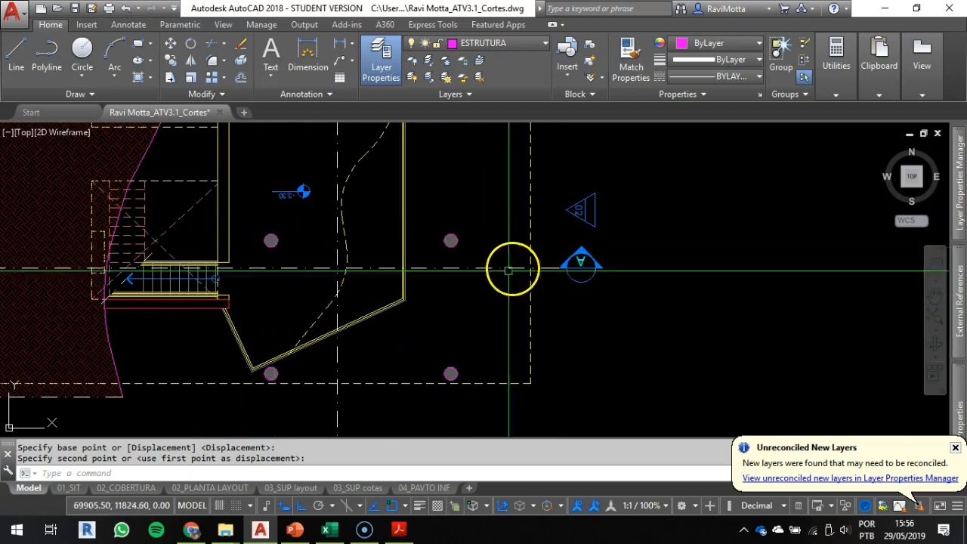
scroll(512, 285, up, 3)
middle_drag(408, 276, 592, 275)
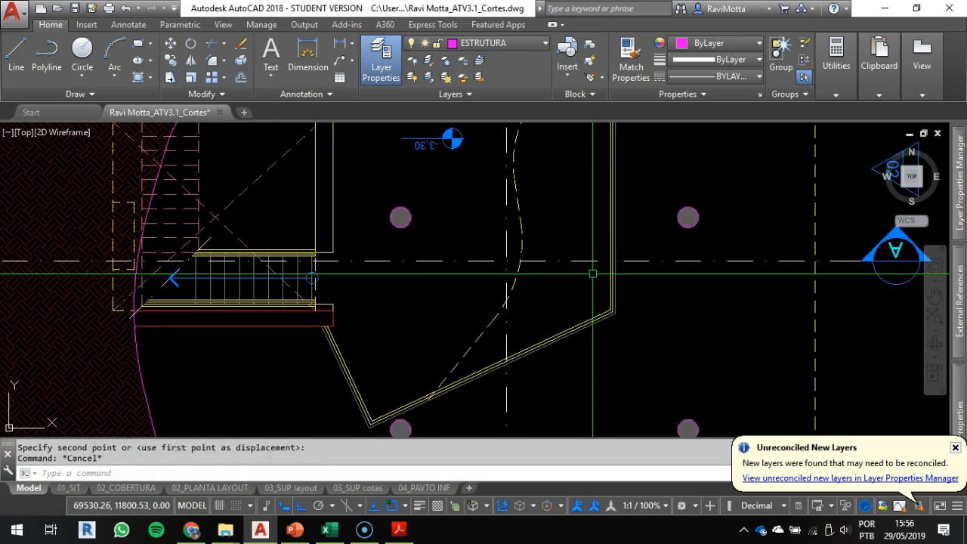
scroll(597, 274, up, 2)
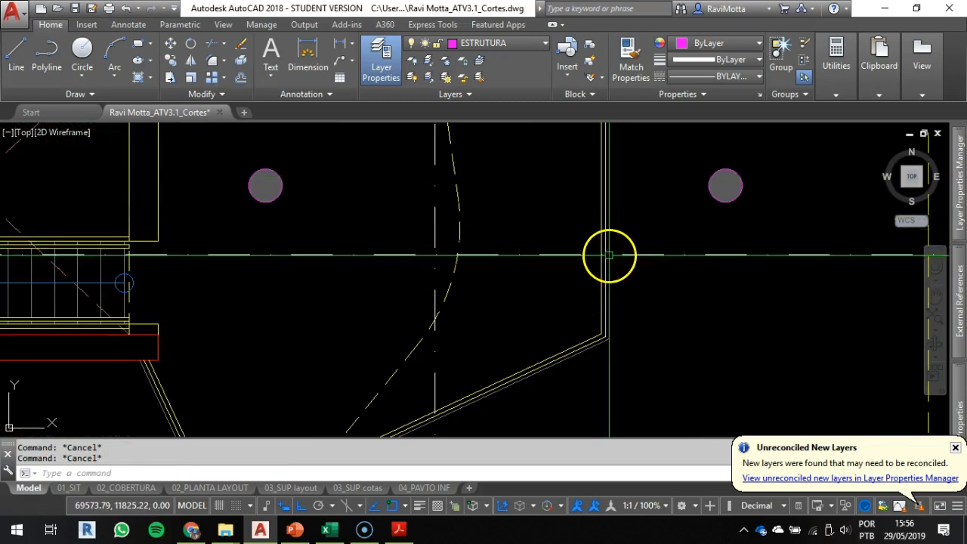
mouse_move(201, 261)
middle_down()
mouse_move(438, 287)
mouse_move(597, 290)
middle_up()
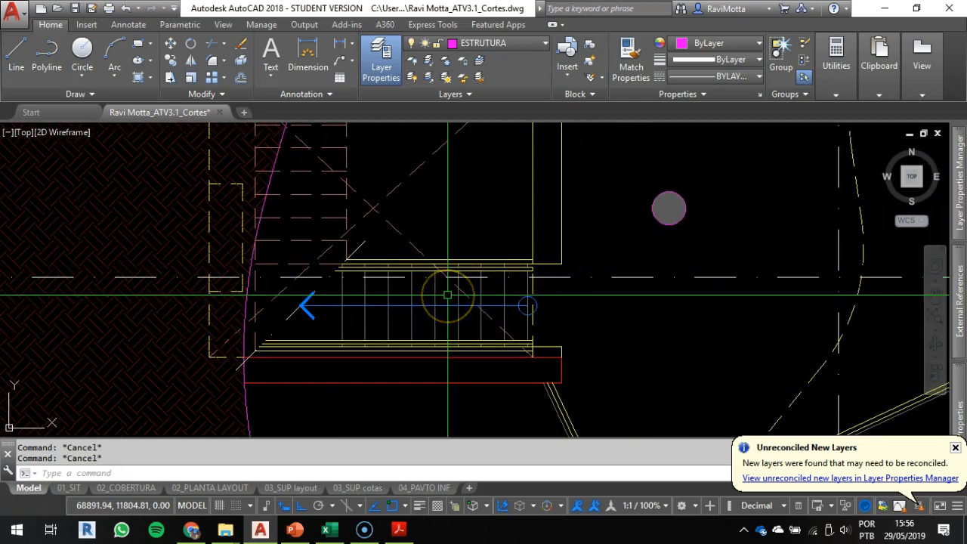
scroll(529, 297, down, 3)
middle_drag(617, 300, 498, 292)
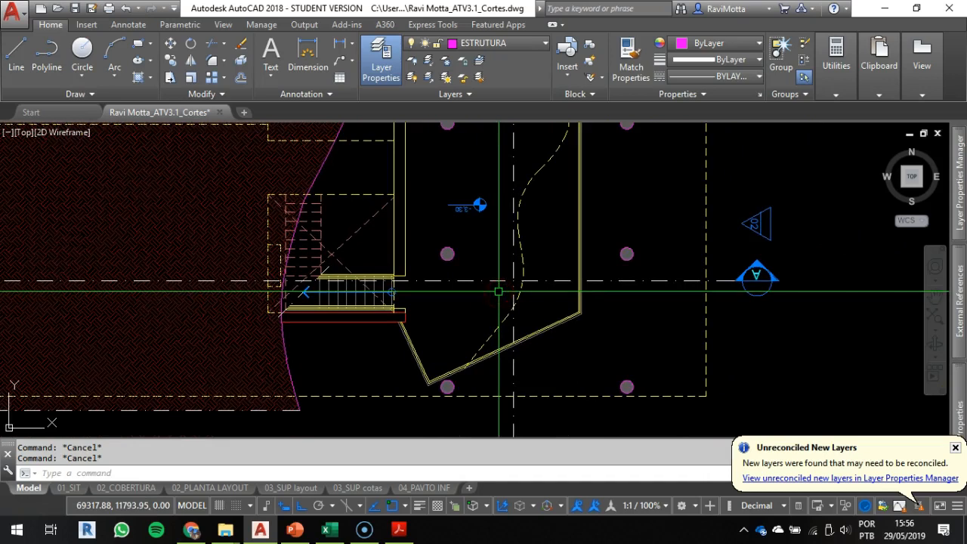
- Draw vertical construction lines through the parallel lines of the outer enclosure where section line A crosses it
scroll(570, 317, up, 5)
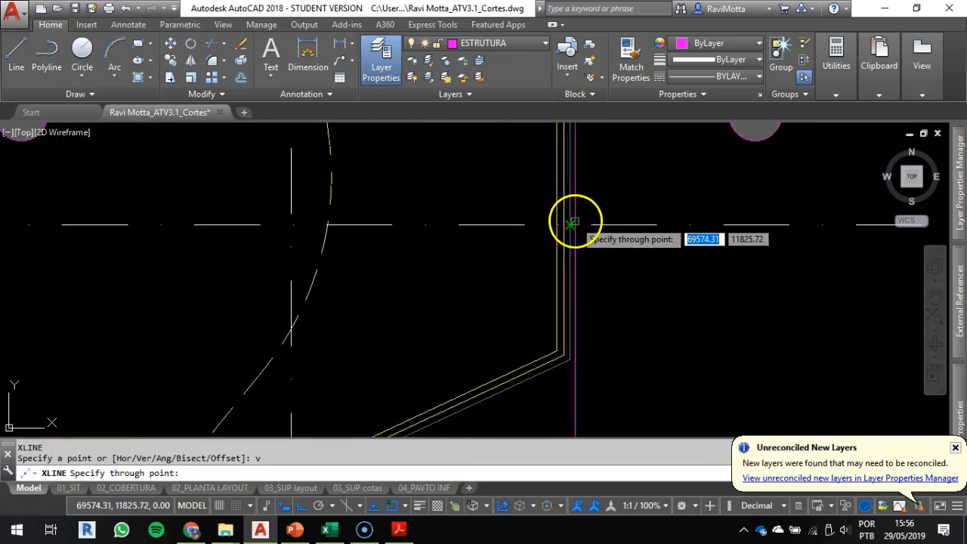
click(559, 226)
scroll(547, 283, down, 2)
scroll(552, 346, up, 3)
key(Escape)
key(Escape)
- Assign the two inner enclosure construction lines to the PENA 03 layer
click(551, 325)
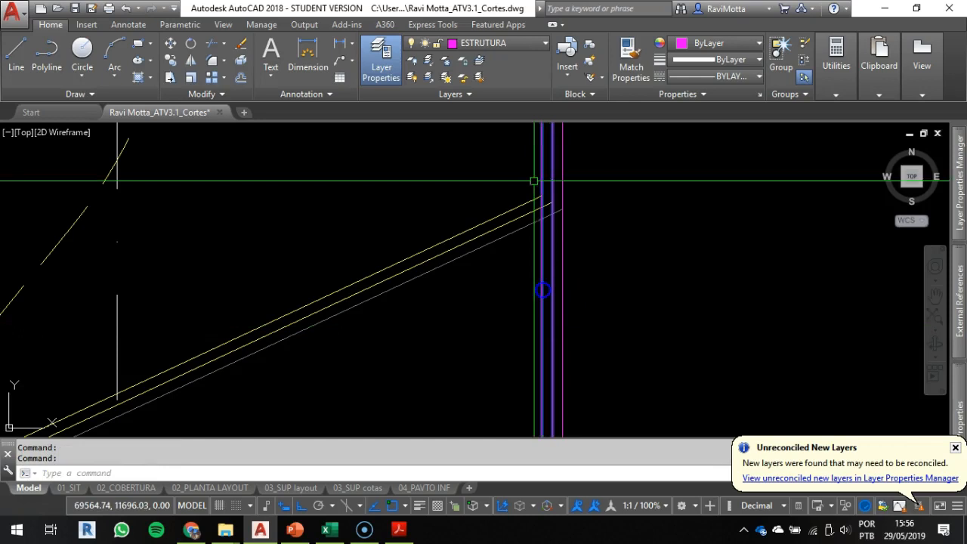
click(528, 47)
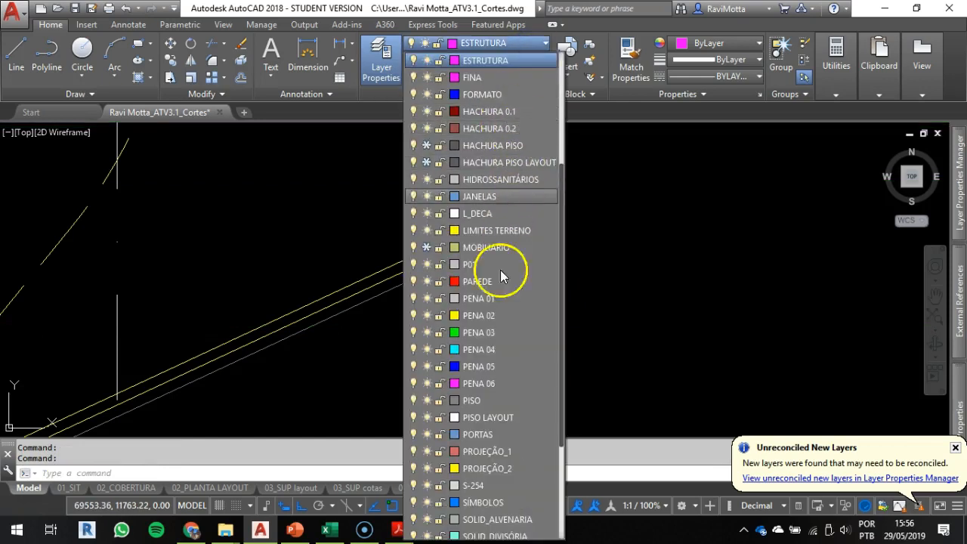
click(475, 333)
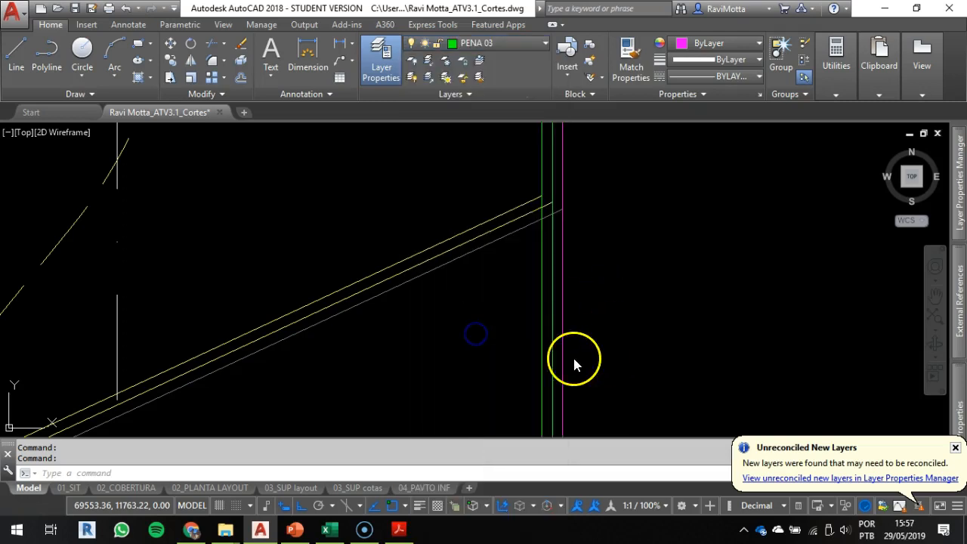
scroll(545, 275, down, 5)
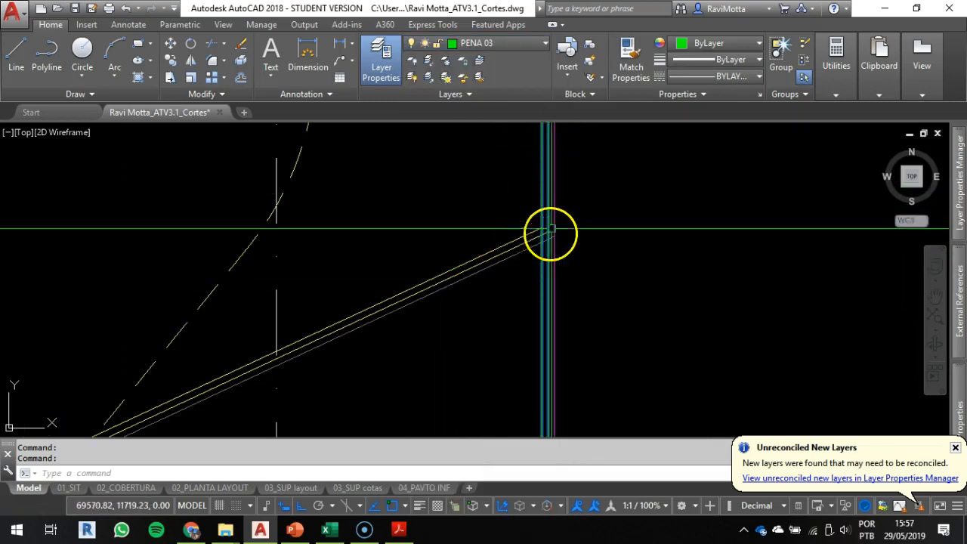
- Draw vertical construction lines through both faces of the wall at the end of the stairs
scroll(218, 194, up, 5)
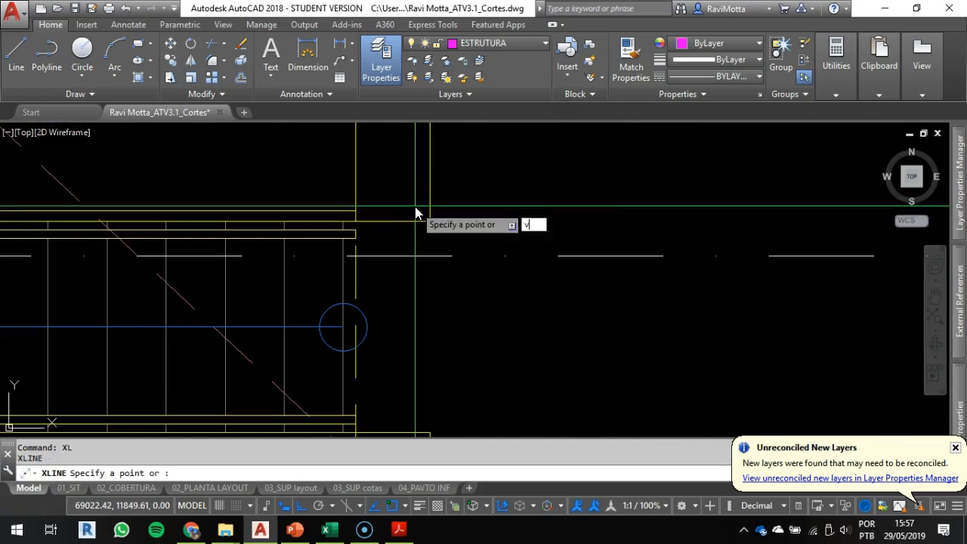
click(430, 218)
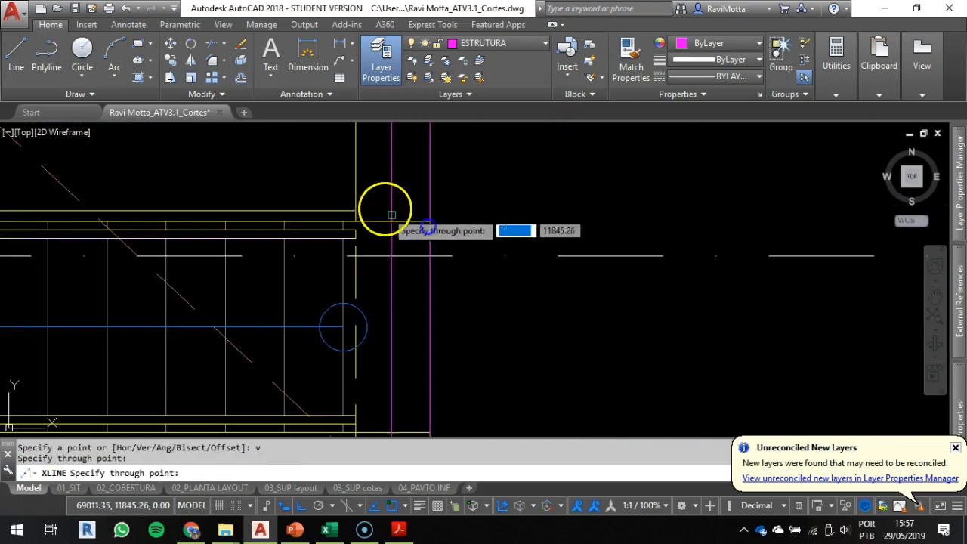
click(358, 189)
scroll(370, 219, down, 3)
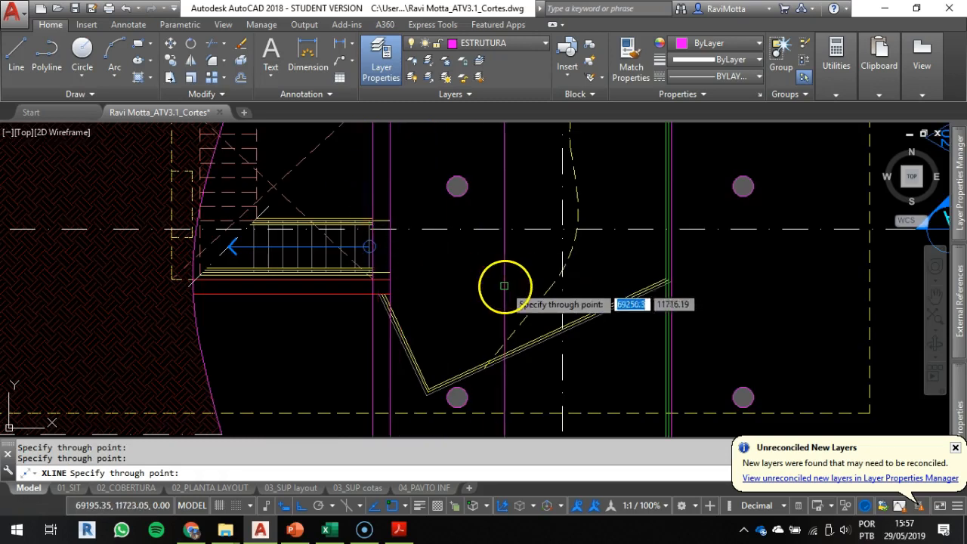
middle_drag(471, 323, 483, 216)
key(Escape)
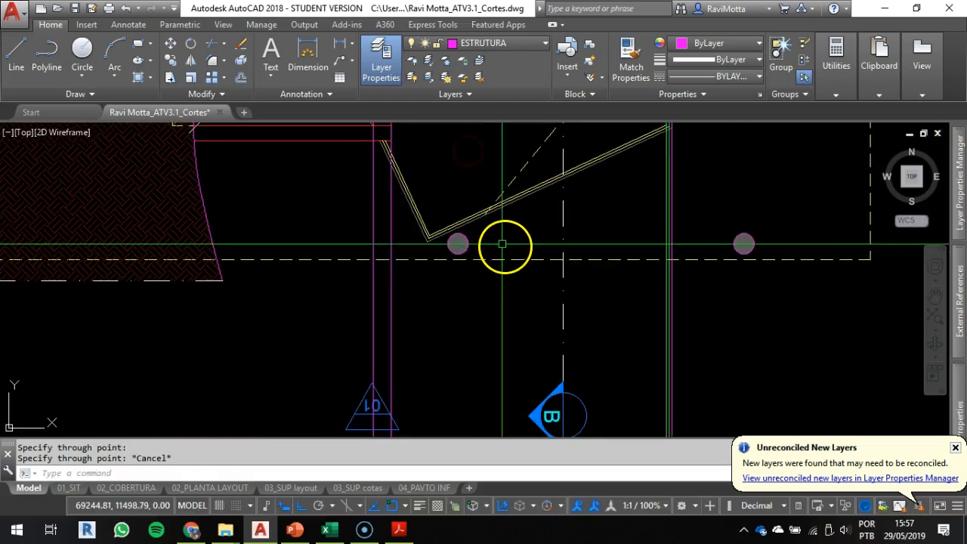
- Assign the two construction lines at the stair wall to the PENA 02 layer
click(425, 328)
click(299, 322)
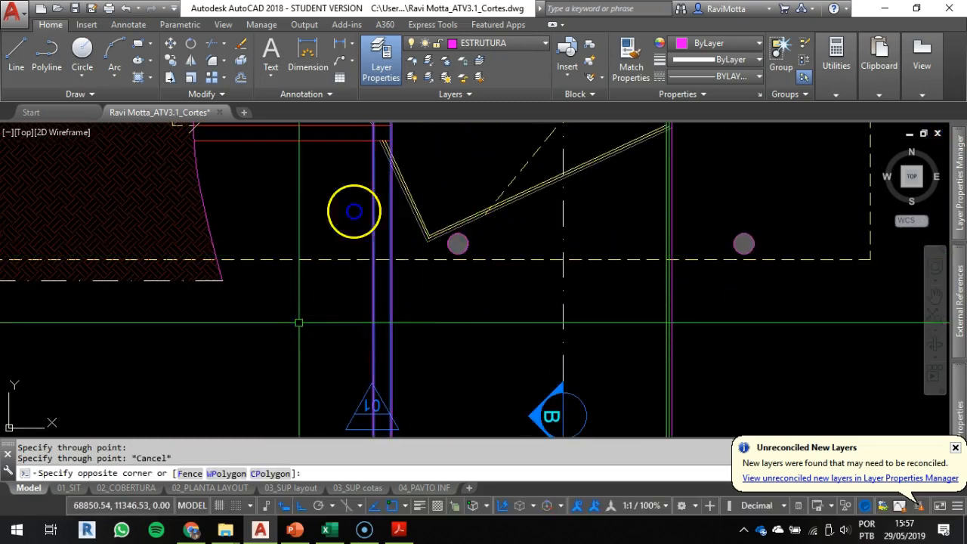
click(504, 46)
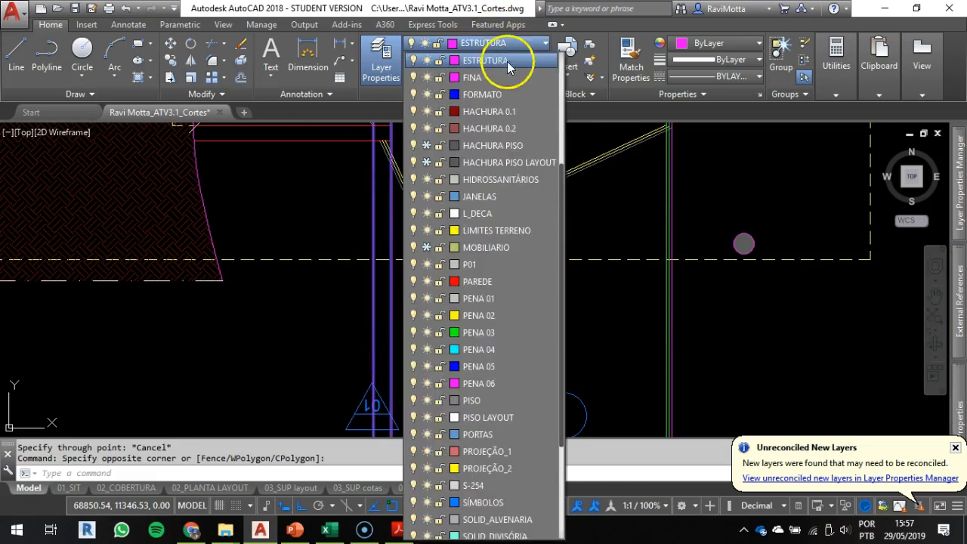
click(475, 317)
key(Escape)
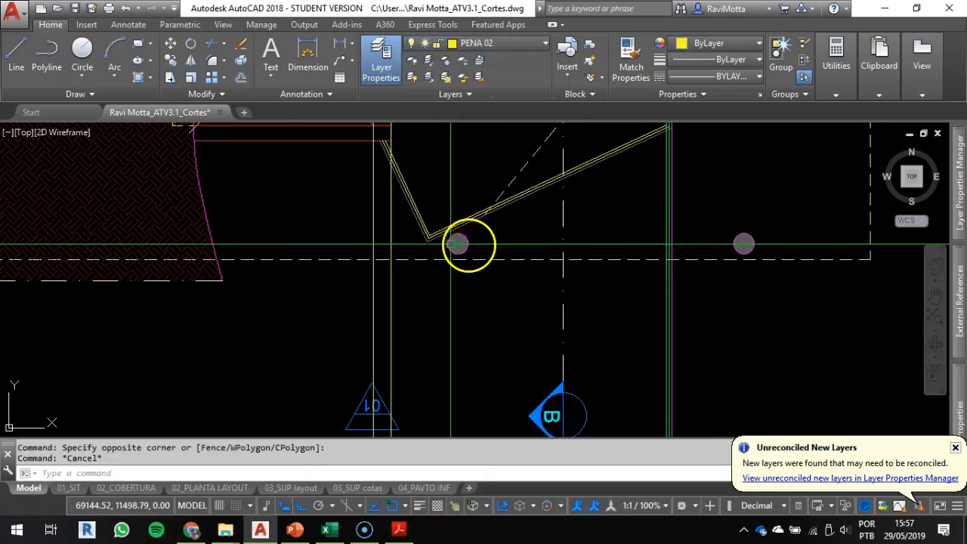
key(Escape)
scroll(501, 232, down, 2)
middle_drag(500, 233, 469, 350)
scroll(432, 198, up, 4)
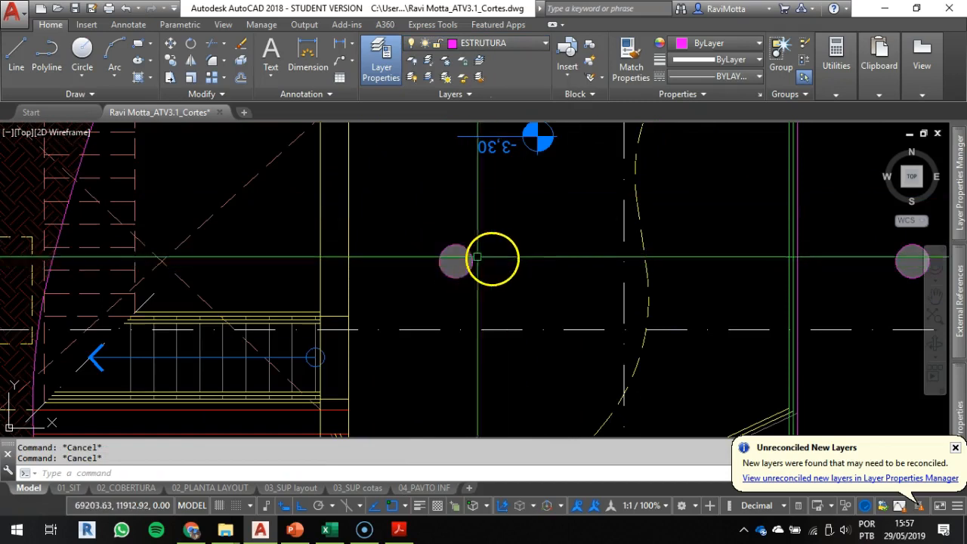
- Draw vertical construction lines through both sides of the two round columns in the lower floor plan
middle_drag(601, 259, 384, 257)
text(xl)
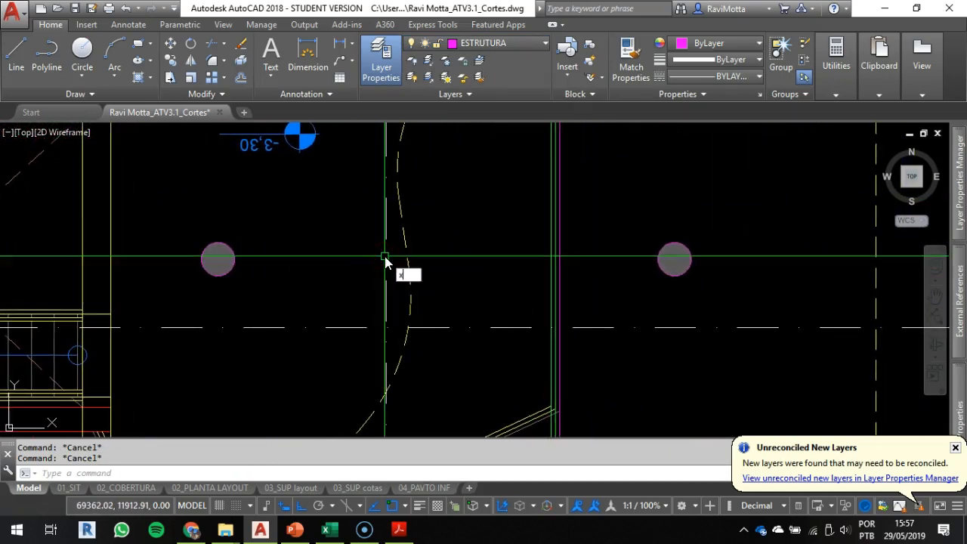
key(Return)
text(v)
key(Return)
click(215, 263)
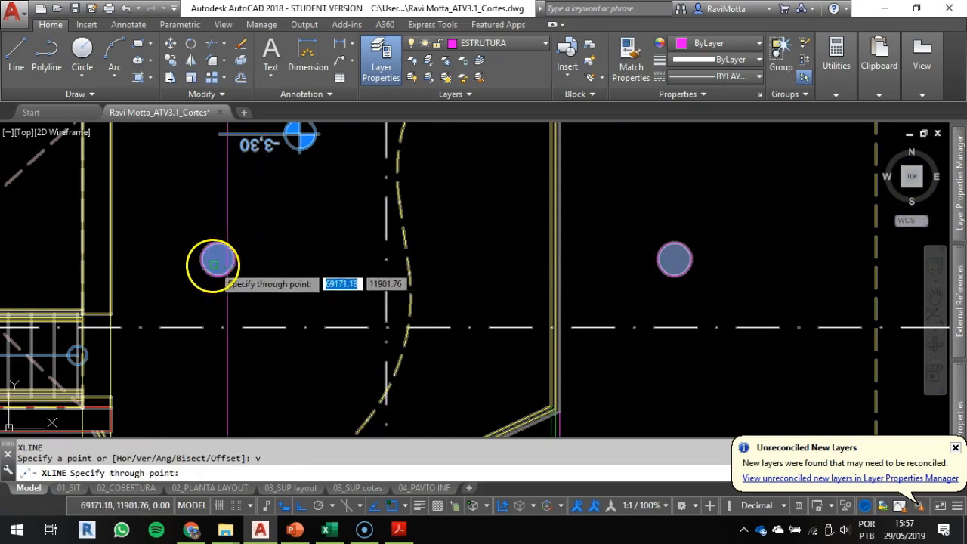
click(200, 259)
click(218, 259)
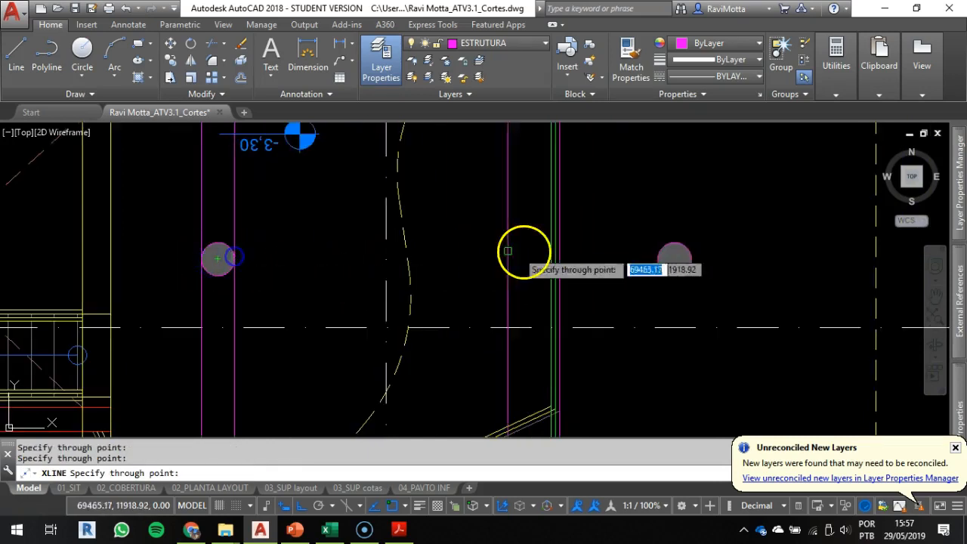
click(657, 259)
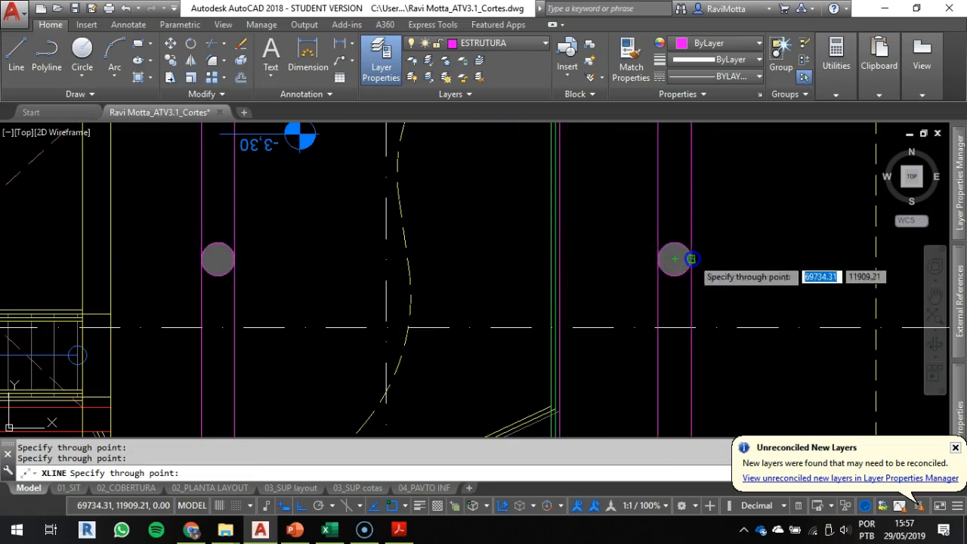
- Offset the top line of the ribbed floor slab 330 downward to set the lower floor level
scroll(691, 259, down, 5)
mouse_move(686, 274)
middle_down()
mouse_move(695, 298)
mouse_move(637, 222)
mouse_move(618, 221)
middle_up()
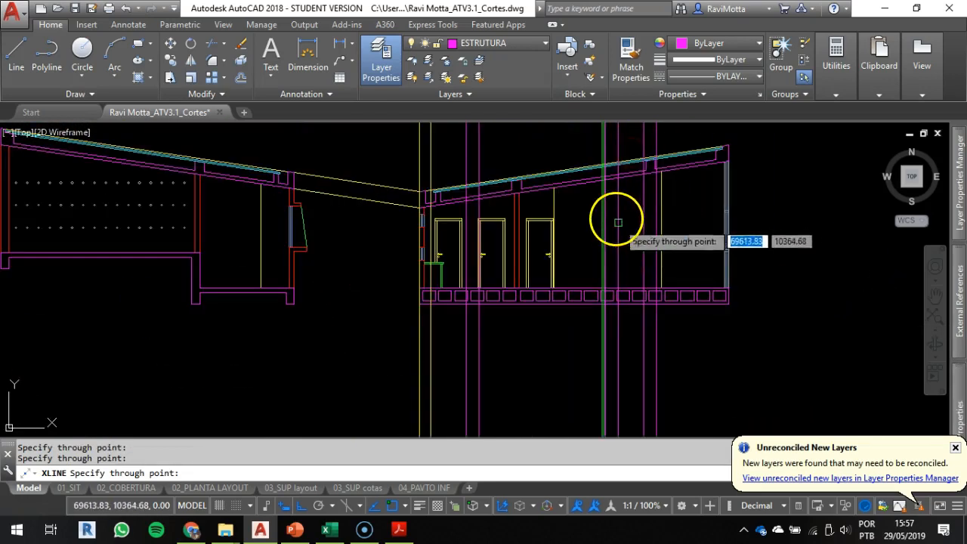
scroll(652, 162, up, 6)
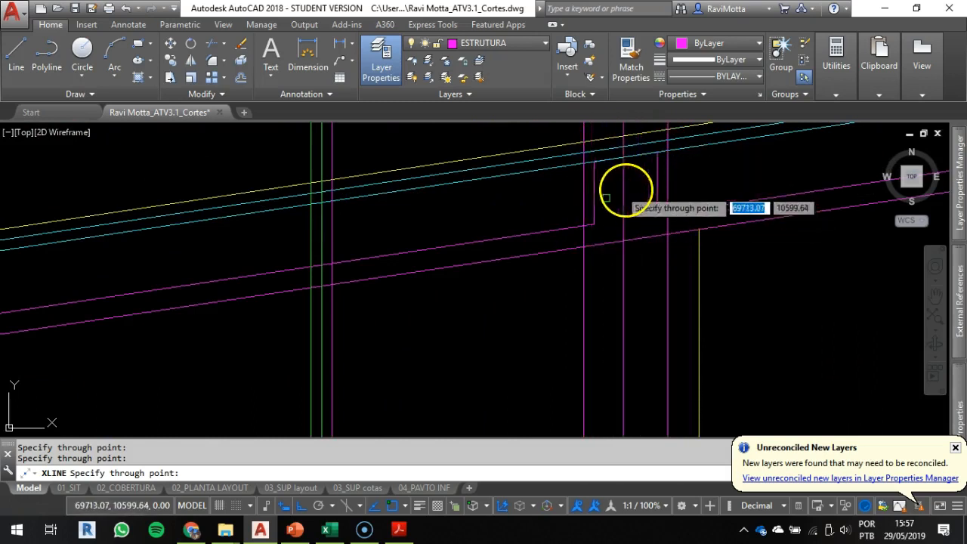
scroll(593, 219, down, 2)
scroll(546, 211, down, 5)
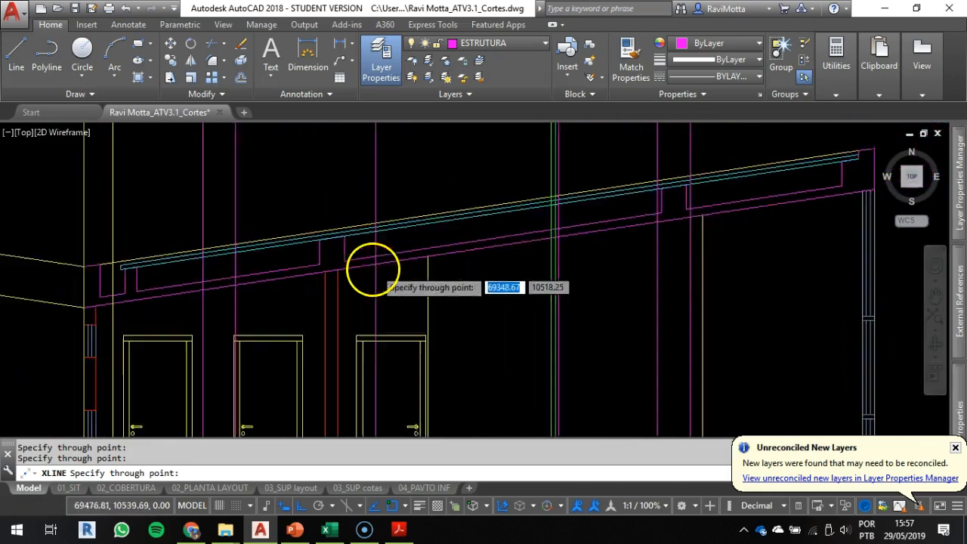
mouse_move(362, 352)
middle_down()
mouse_move(460, 295)
mouse_move(459, 269)
mouse_move(462, 291)
middle_up()
scroll(463, 292, up, 2)
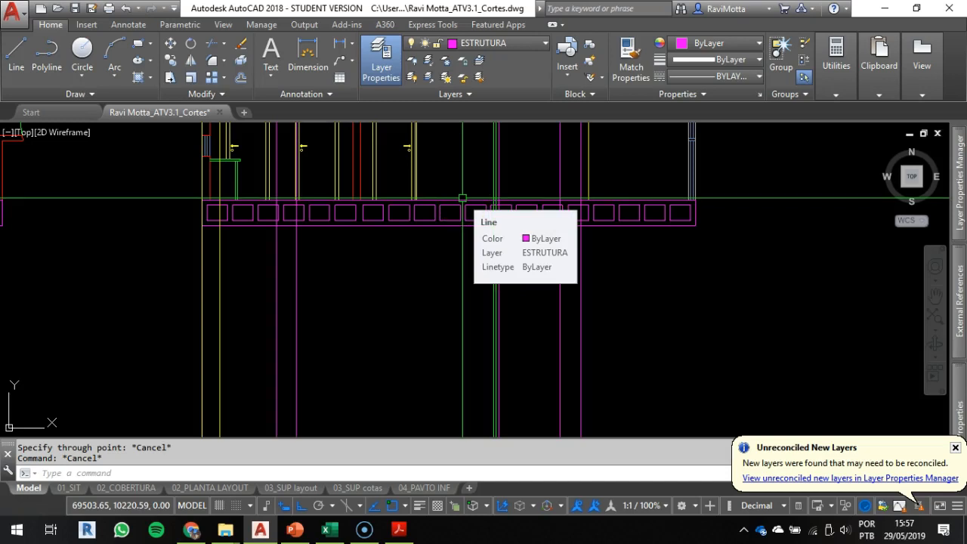
text(o)
key(Return)
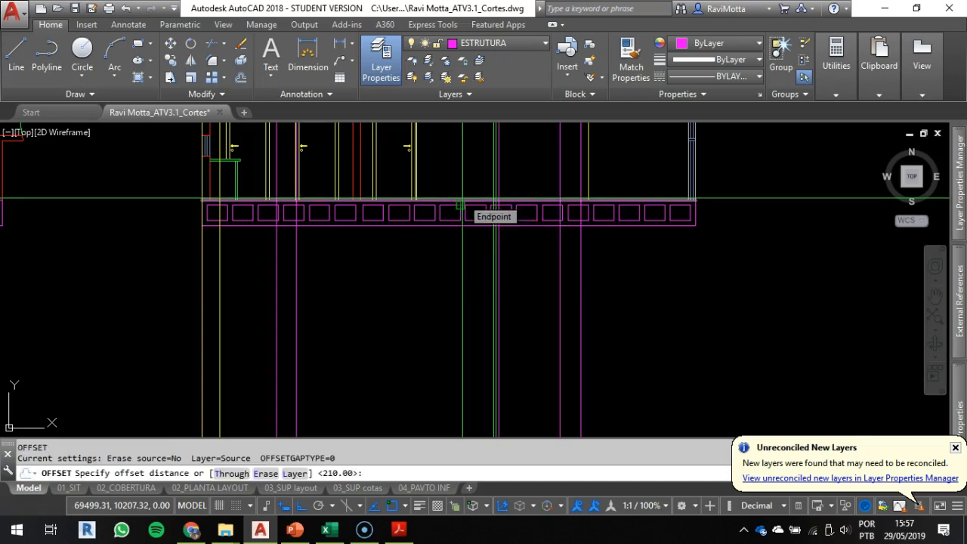
key(Return)
scroll(462, 198, up, 4)
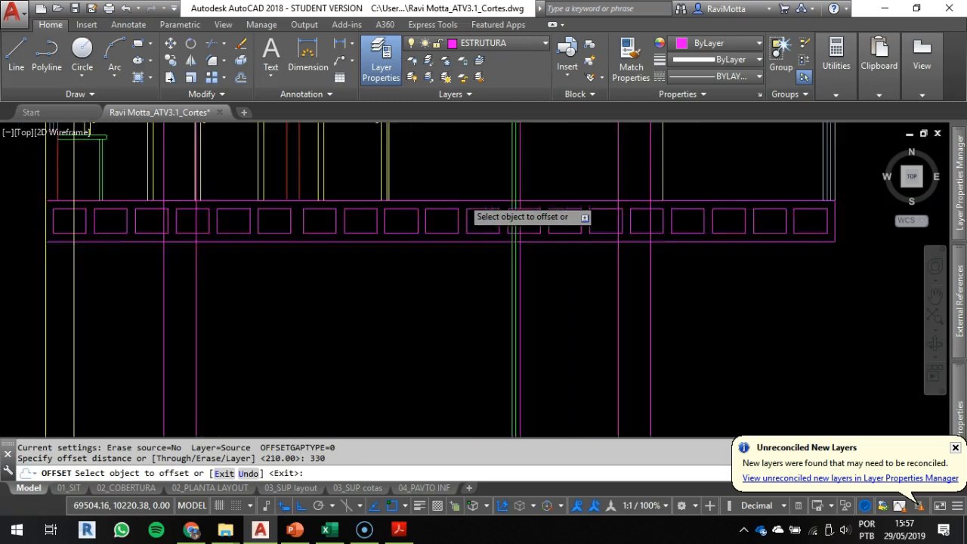
click(459, 205)
scroll(471, 287, down, 5)
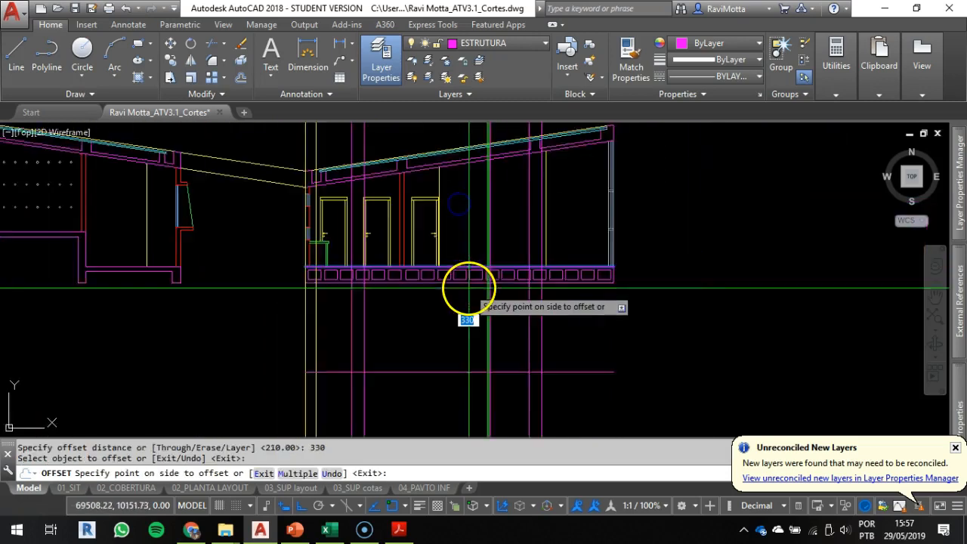
click(450, 336)
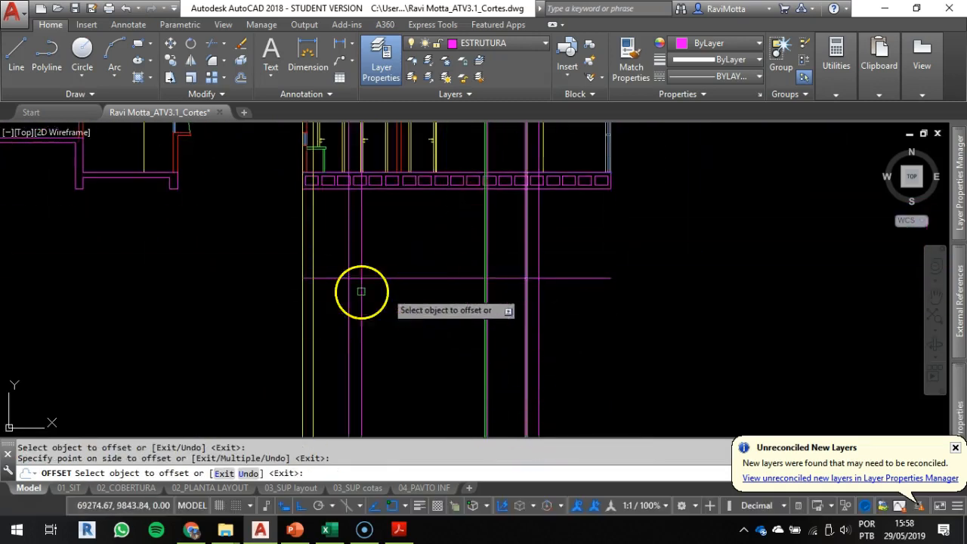
- Fillet the lower floor line with the outermost magenta enclosure construction line into a square corner with radius 0
scroll(490, 295, up, 5)
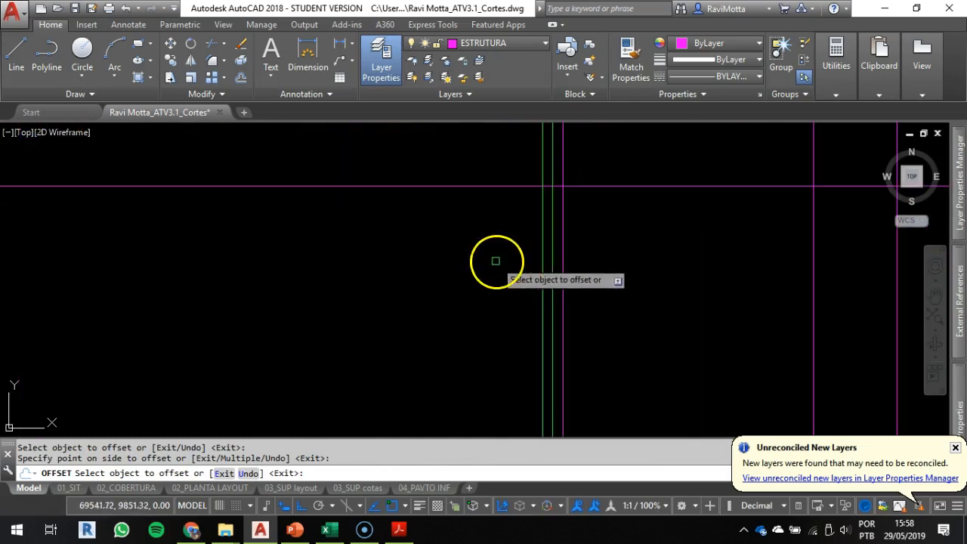
key(Escape)
text(f)
key(Return)
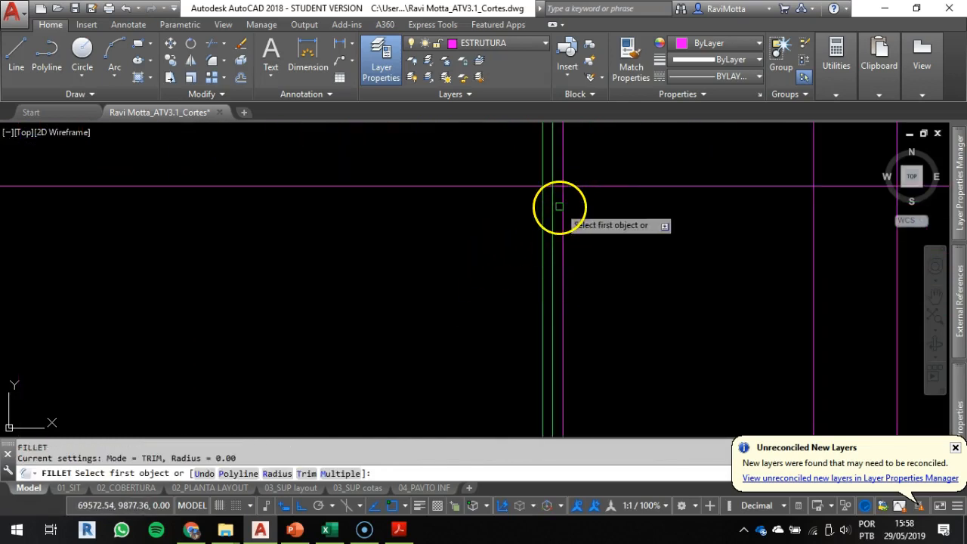
click(564, 205)
click(520, 186)
key(Escape)
key(Escape)
- Offset the lower floor line 15 downward to form the underside of the slab
scroll(535, 232, down, 2)
middle_drag(540, 231, 653, 235)
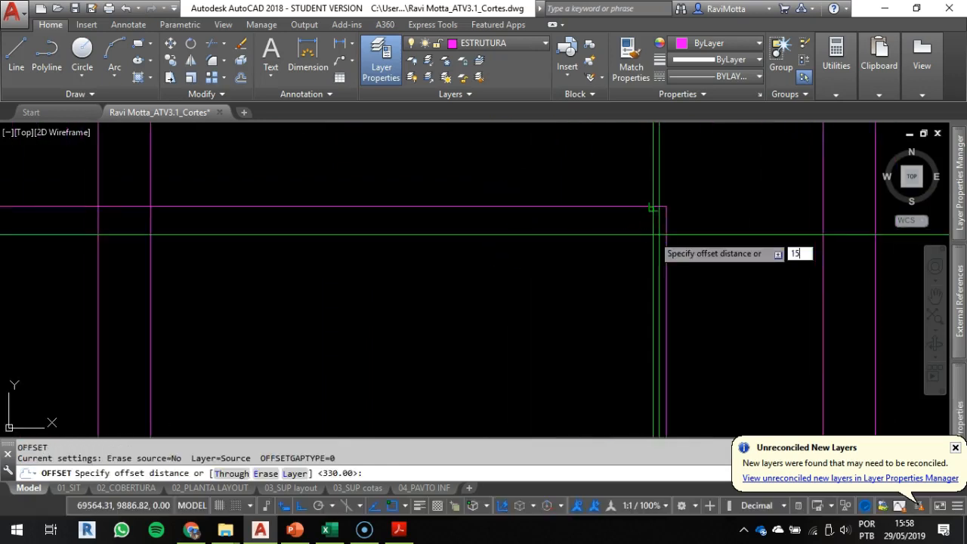
key(Return)
click(611, 205)
click(608, 290)
key(Escape)
key(Escape)
scroll(676, 226, up, 2)
middle_drag(639, 215, 611, 354)
click(628, 225)
click(543, 233)
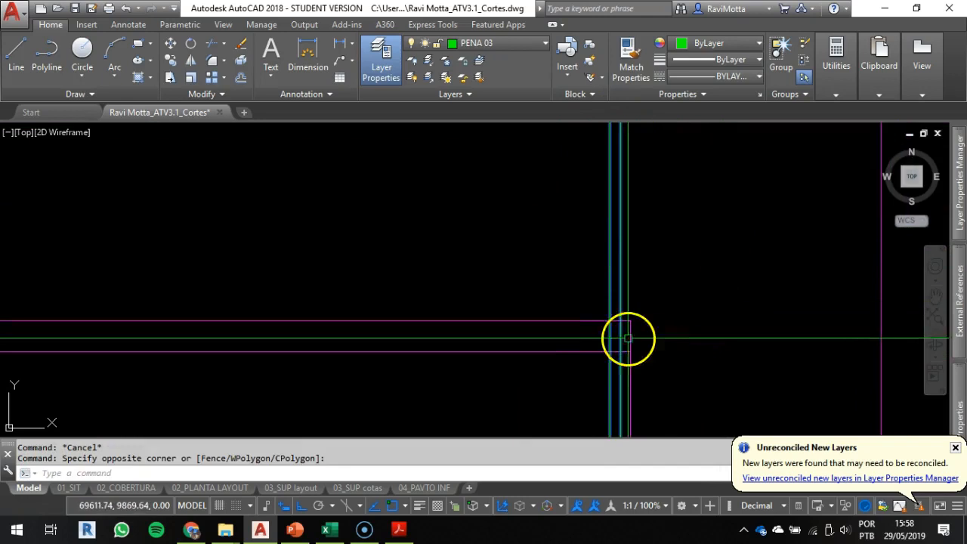
scroll(572, 271, down, 2)
mouse_move(572, 271)
middle_down()
mouse_move(579, 328)
mouse_move(576, 317)
middle_up()
key(Escape)
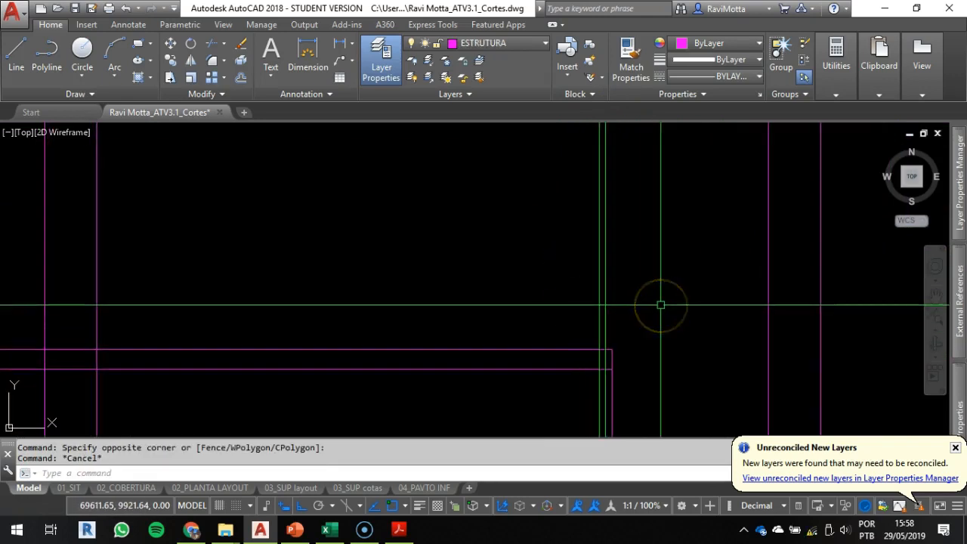
- Offset the lower floor line upward to mark the top of the guardrail
text(o)
key(Return)
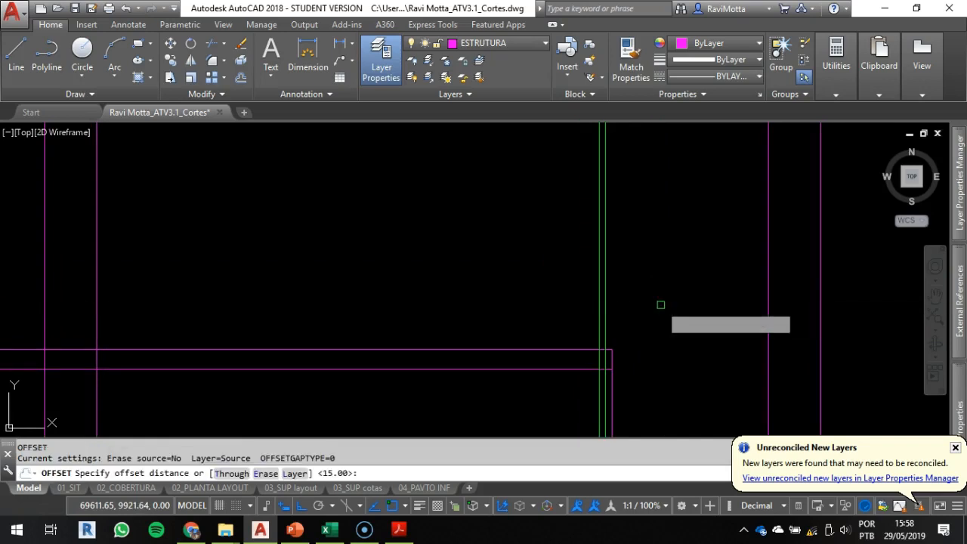
click(528, 352)
click(544, 283)
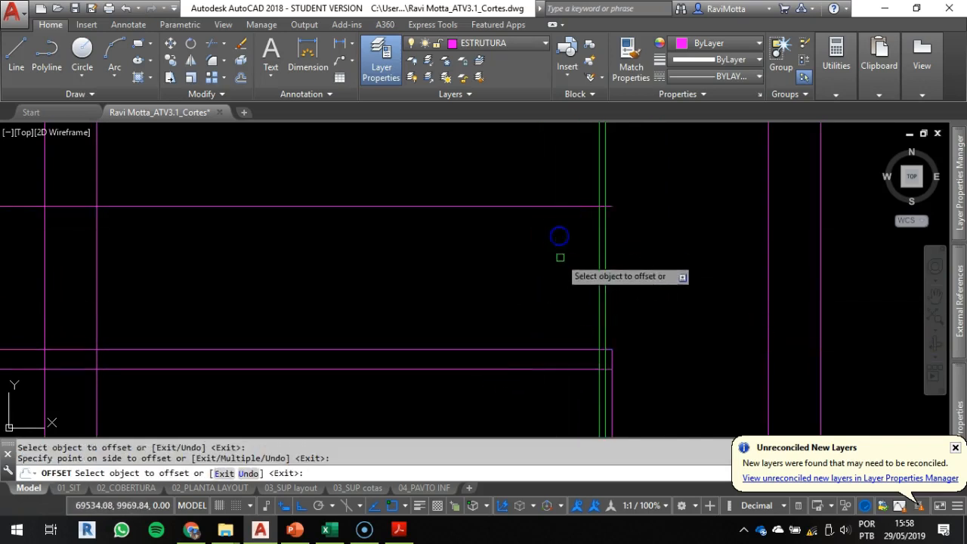
click(631, 206)
key(Escape)
scroll(632, 207, up, 2)
key(Escape)
key(Escape)
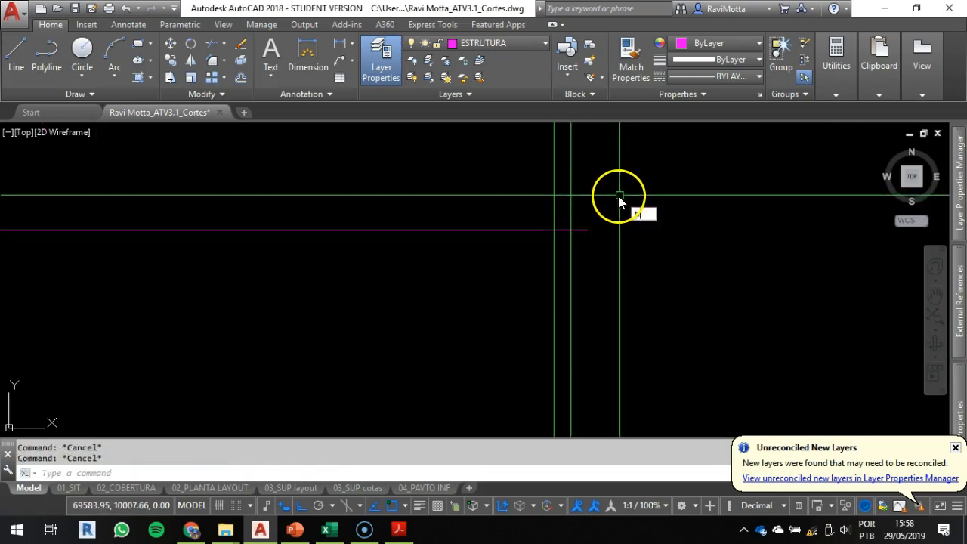
- Trim the two green guardrail lines above the offset top line and cut that line back to the guardrail's thickness
click(500, 280)
key(Return)
click(617, 179)
click(498, 189)
click(460, 203)
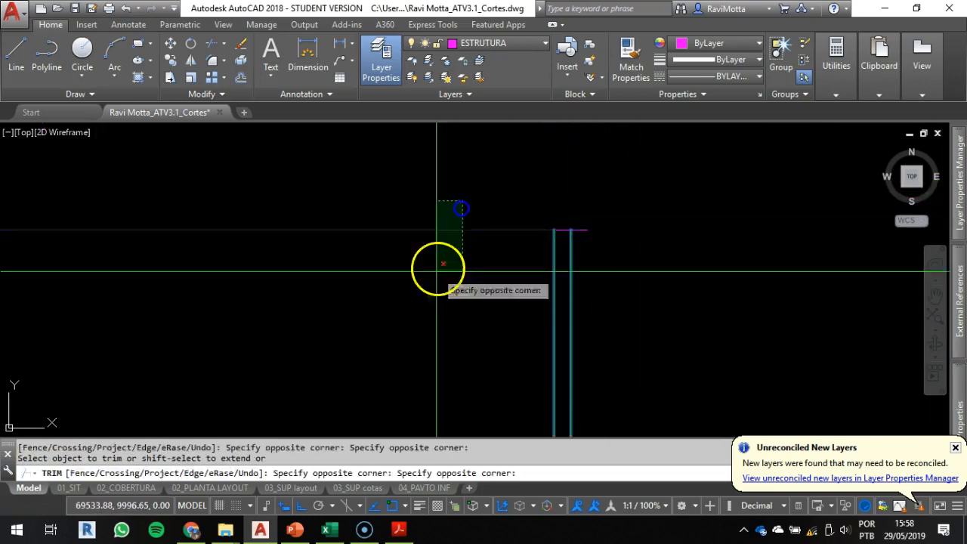
click(447, 271)
click(583, 231)
key(Escape)
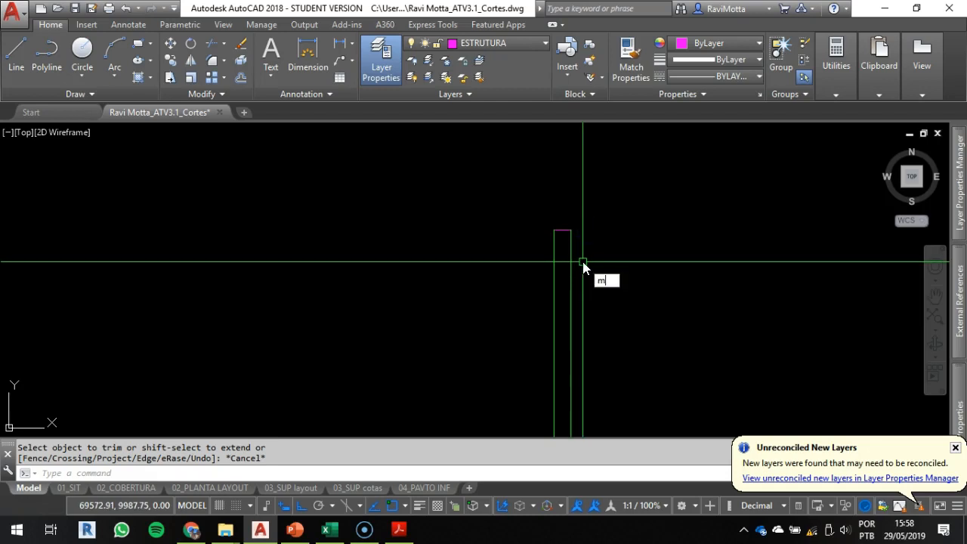
- Match the guardrail's top line to the properties of its green vertical line
click(571, 248)
scroll(574, 227, up, 2)
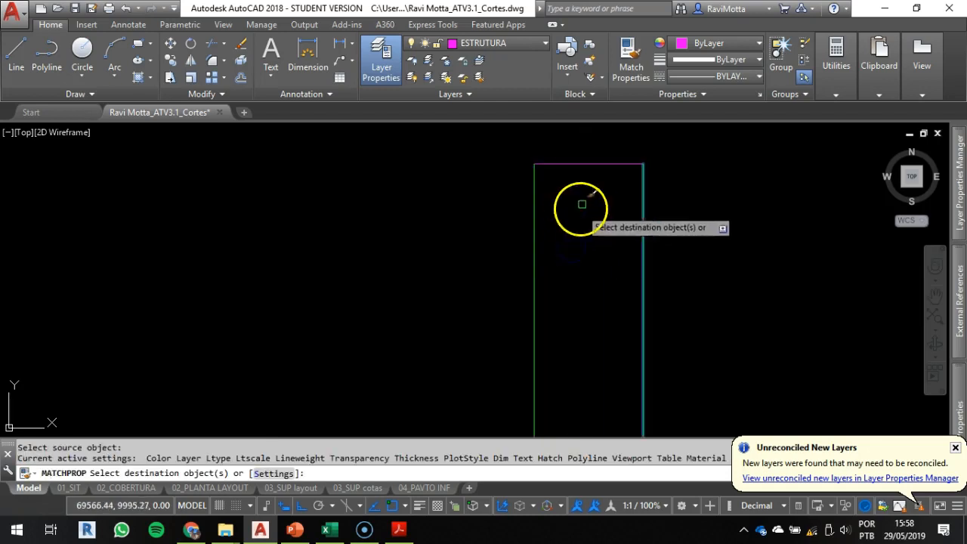
click(519, 155)
click(760, 198)
scroll(669, 250, down, 5)
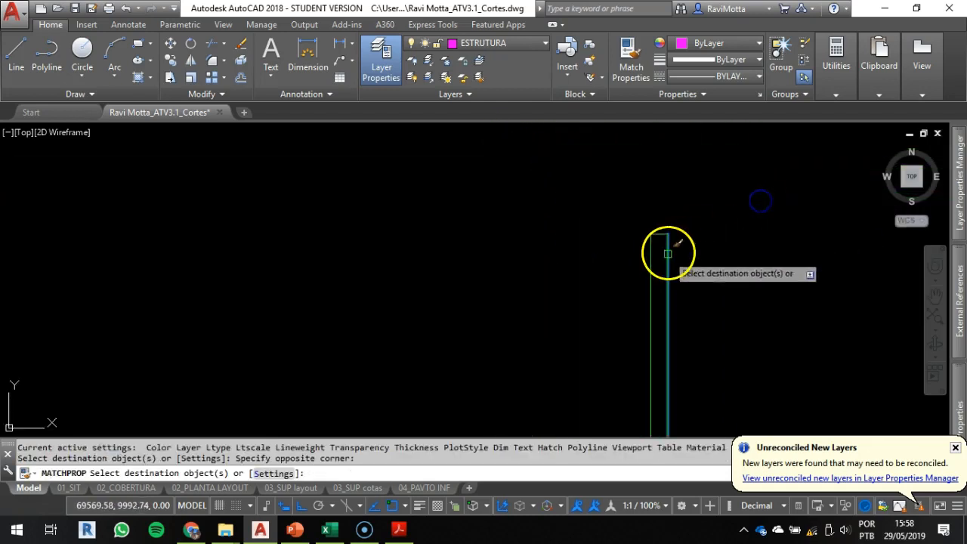
key(Escape)
key(Escape)
- Trim the two green guardrail lines below the top face of the lower slab
scroll(635, 268, up, 4)
key(Escape)
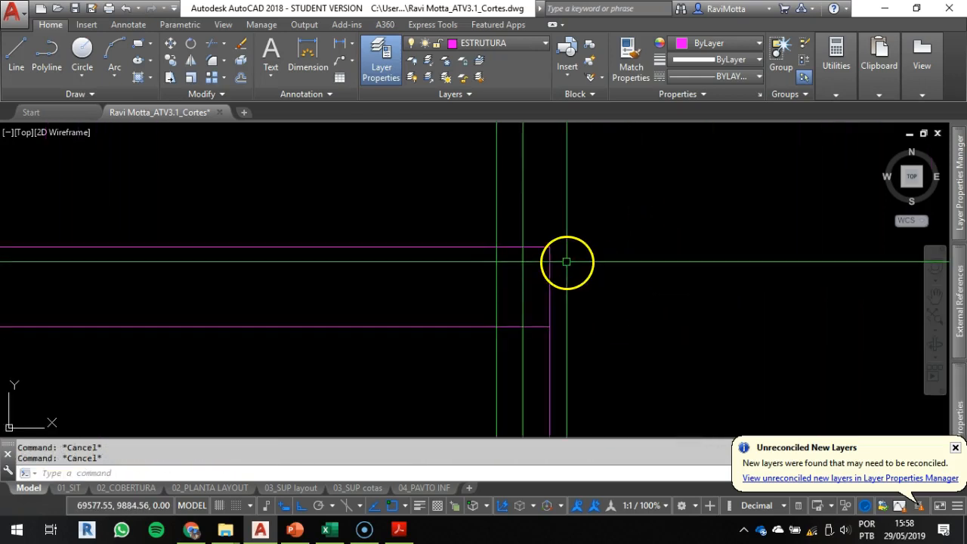
text(tr)
key(Return)
click(539, 244)
key(Return)
click(540, 273)
click(468, 297)
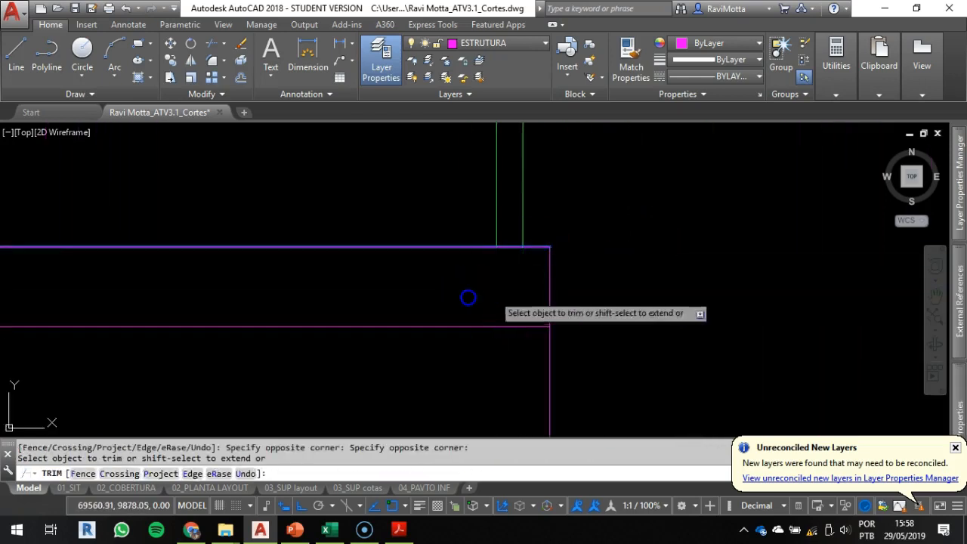
key(Escape)
key(Escape)
- Trim the lower slab's vertical end line below the slab's underside
key(space)
click(528, 330)
key(Return)
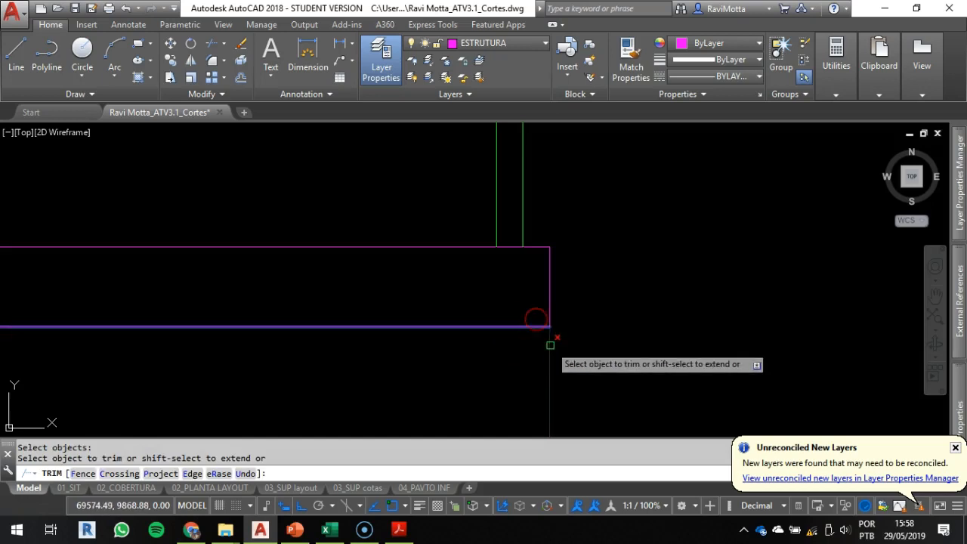
key(Escape)
- Assign the four column construction lines to the PENA 02 layer
scroll(533, 336, down, 5)
middle_drag(339, 330, 445, 311)
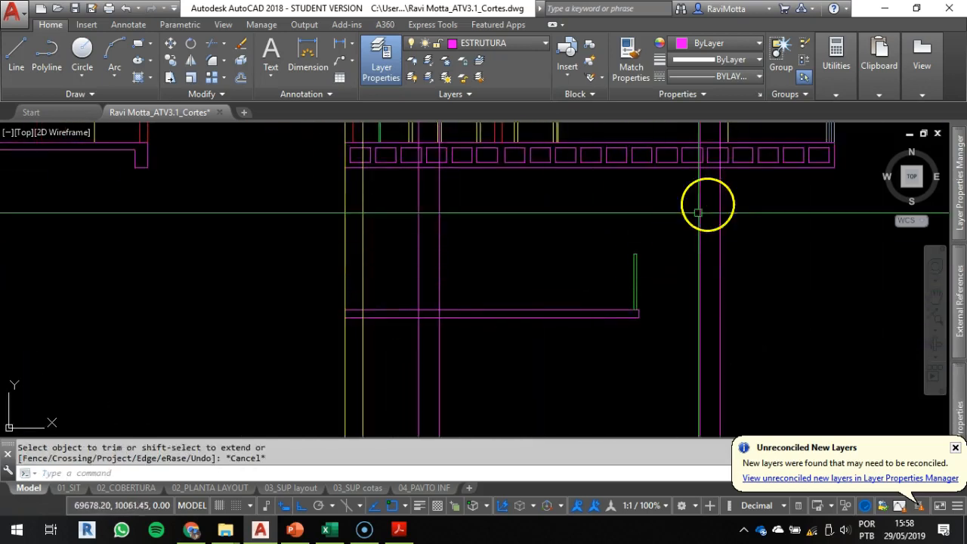
key(Escape)
click(761, 190)
click(401, 199)
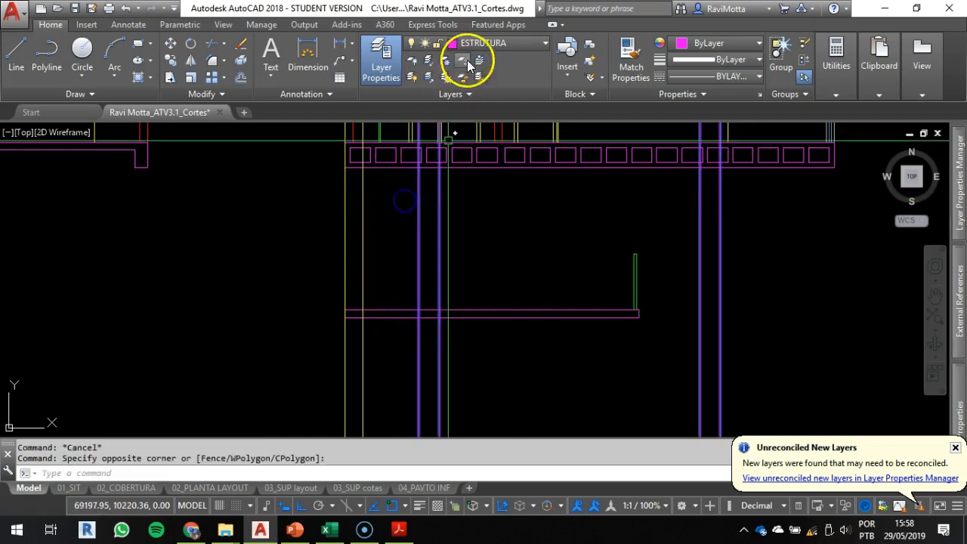
click(506, 44)
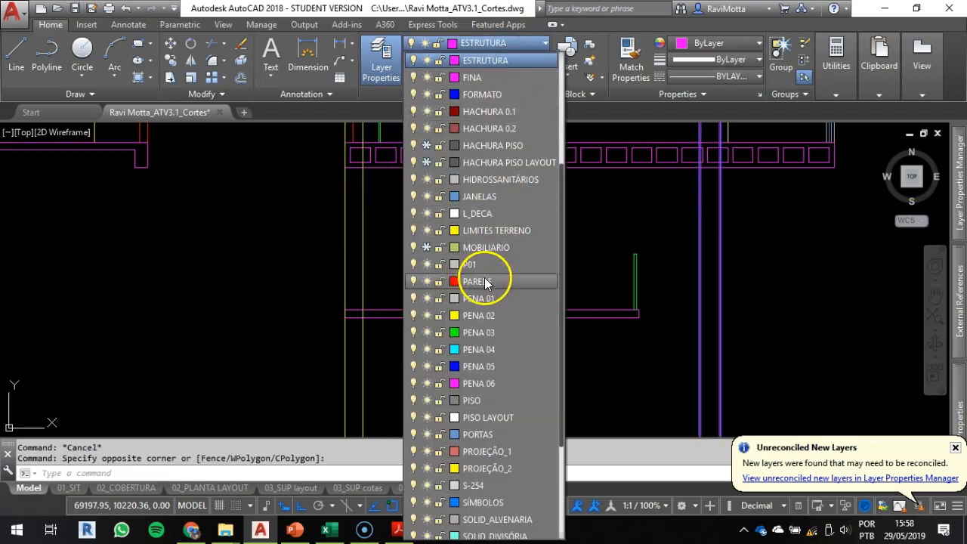
click(484, 315)
key(Escape)
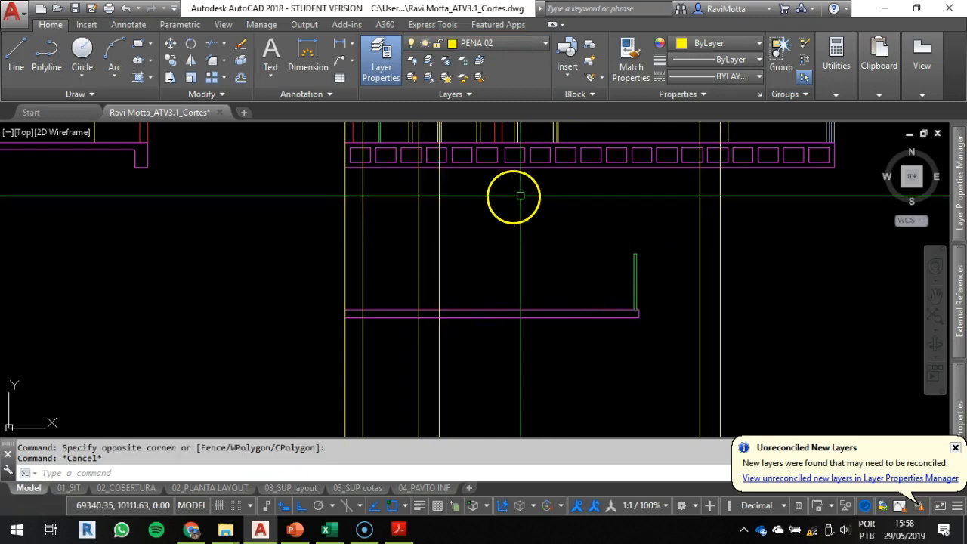
key(Escape)
- Trim the four column lines above the underside of the ribbed upper slab, using that underside as the cutting edge
middle_drag(457, 196, 457, 257)
scroll(451, 243, up, 4)
click(408, 206)
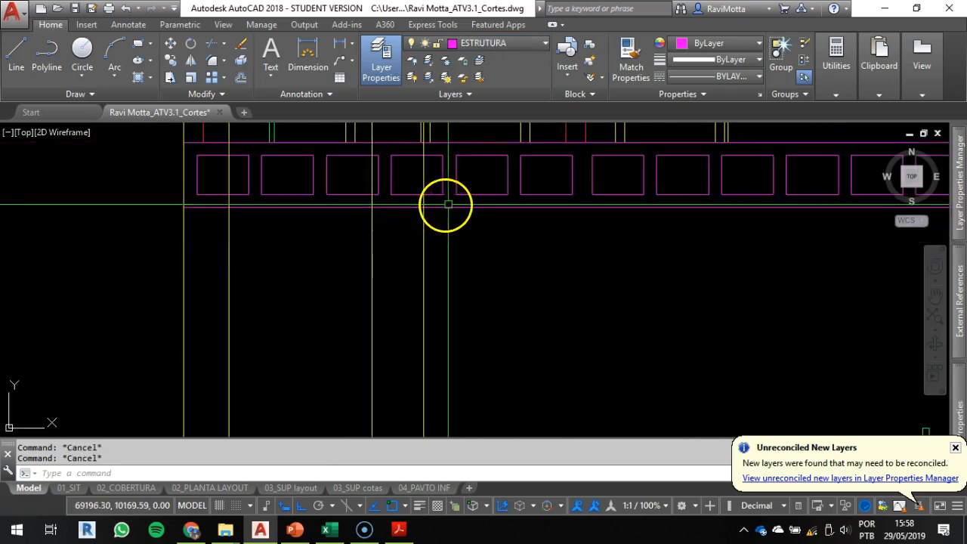
text(r)
key(Return)
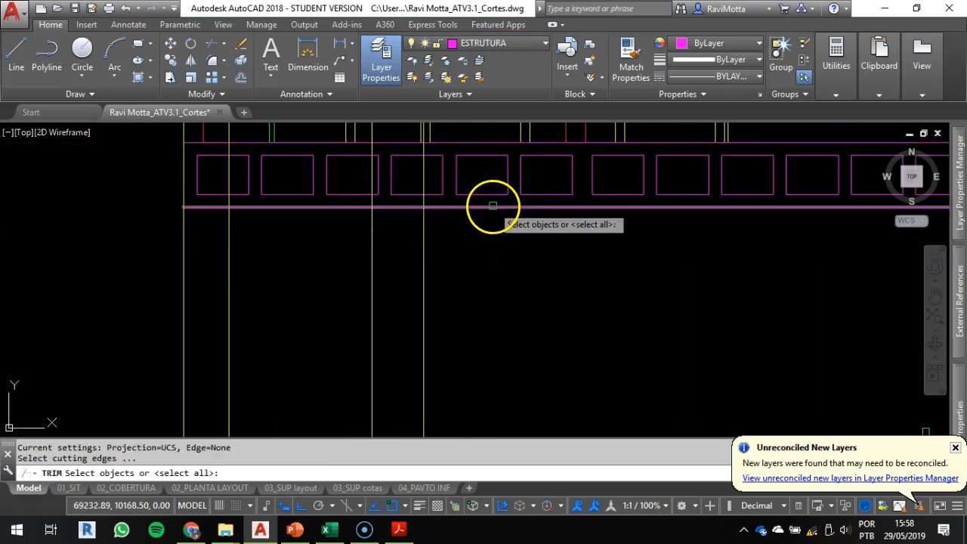
click(489, 206)
scroll(422, 203, up, 4)
right_click(422, 203)
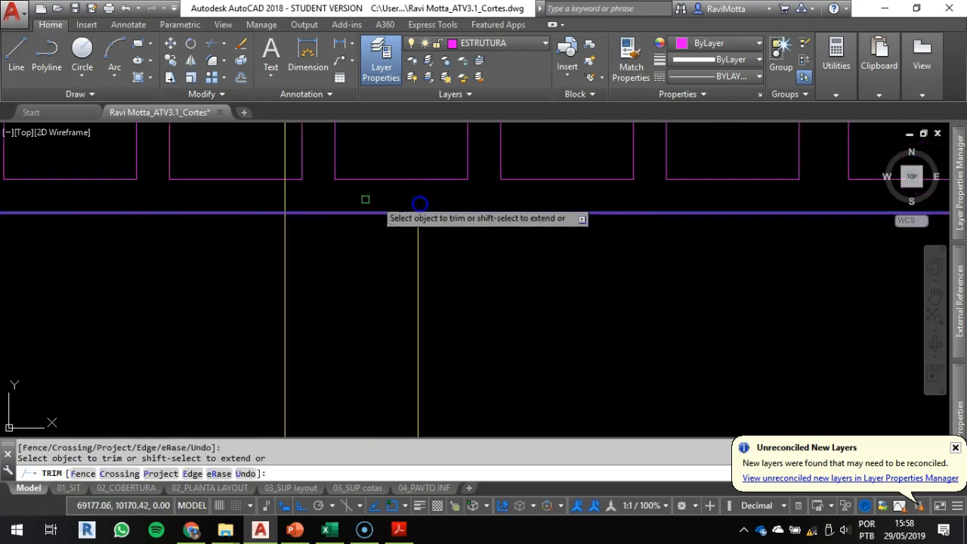
click(283, 196)
scroll(308, 210, down, 4)
middle_drag(518, 235, 107, 237)
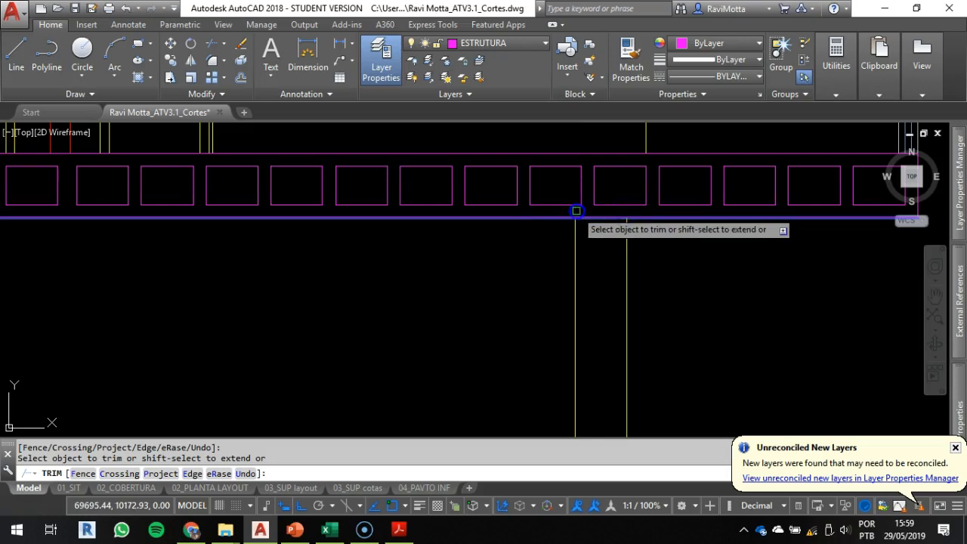
key(Escape)
- Trim the inner column's two vertical lines below the top face of the lower slab
scroll(543, 255, down, 6)
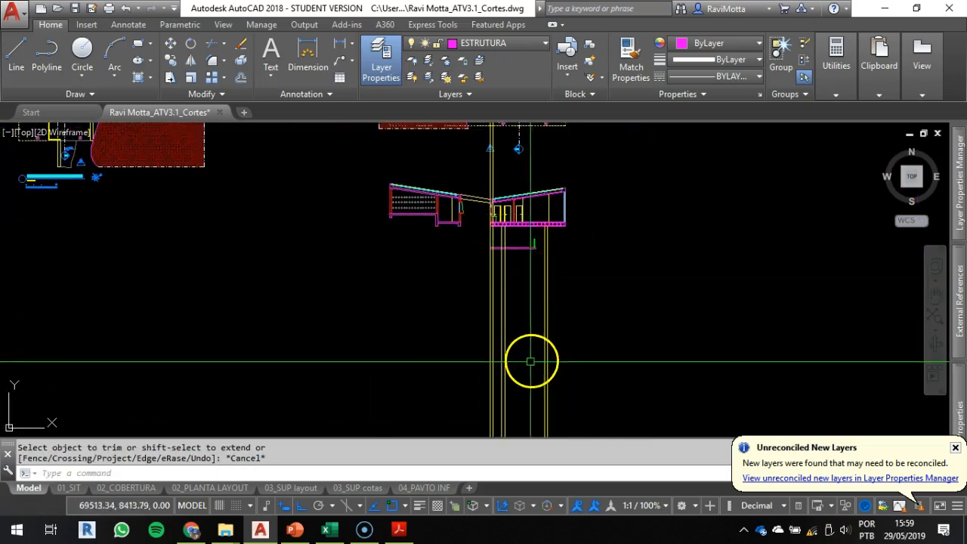
scroll(528, 355, up, 6)
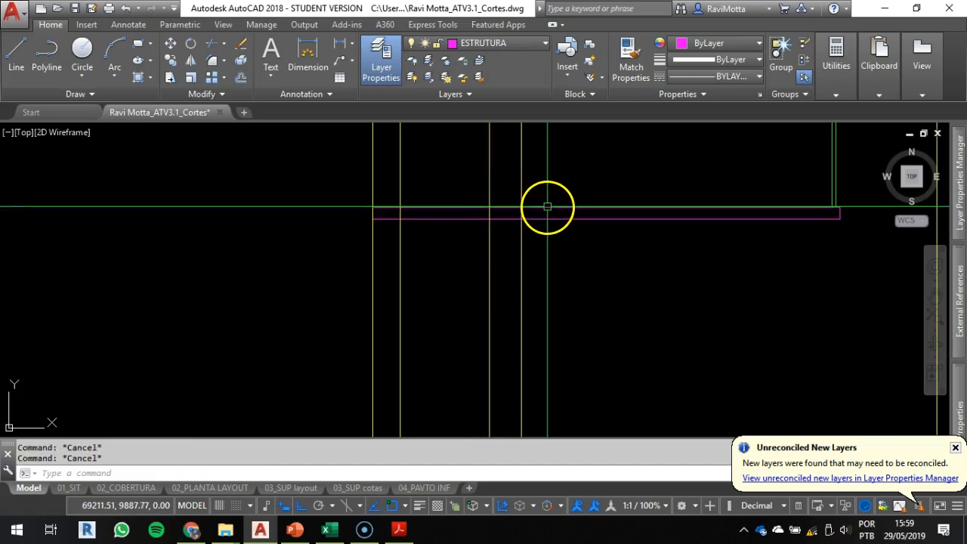
key(Return)
click(563, 283)
click(445, 298)
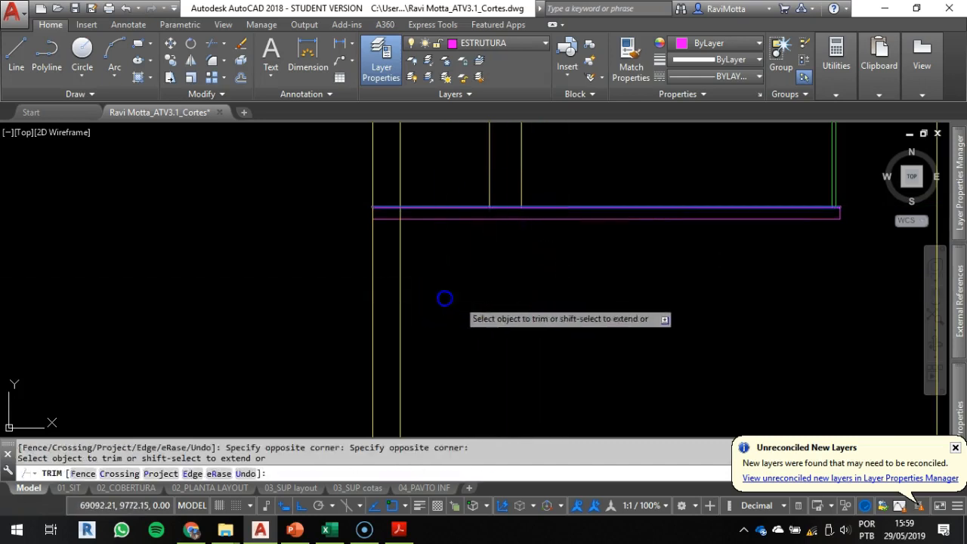
key(Escape)
- Offset the lower slab's top line upward by 40
scroll(633, 284, down, 2)
middle_drag(627, 287, 446, 274)
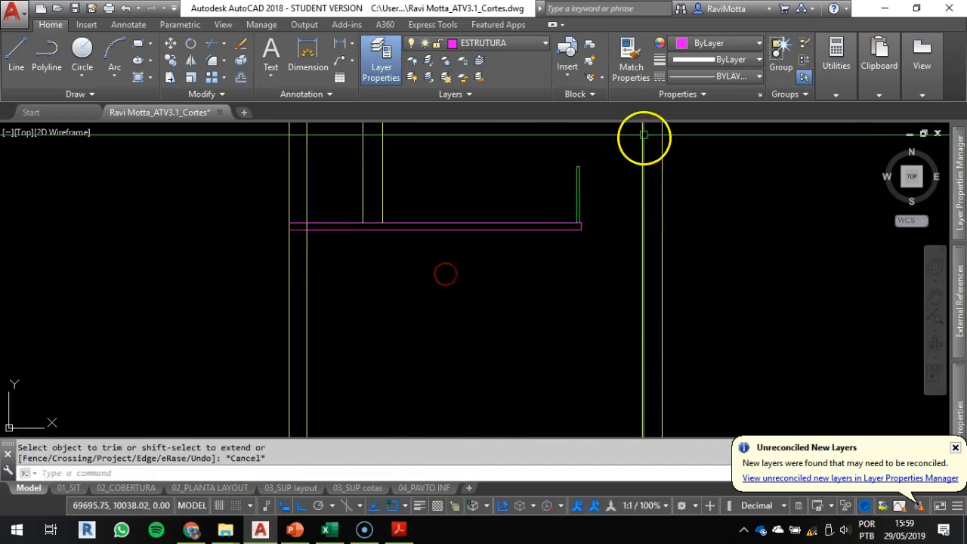
scroll(647, 367, down, 2)
middle_drag(654, 360, 579, 267)
scroll(583, 275, up, 5)
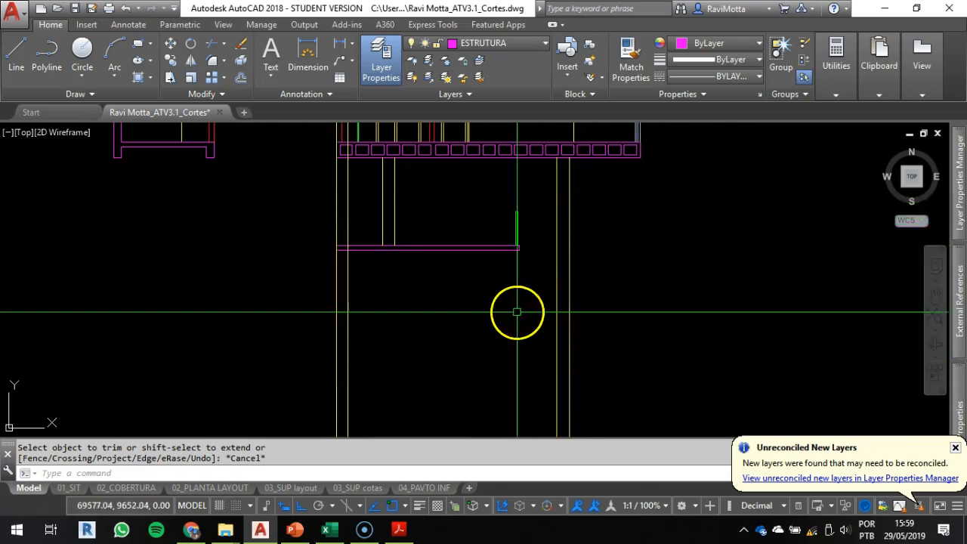
scroll(422, 240, up, 4)
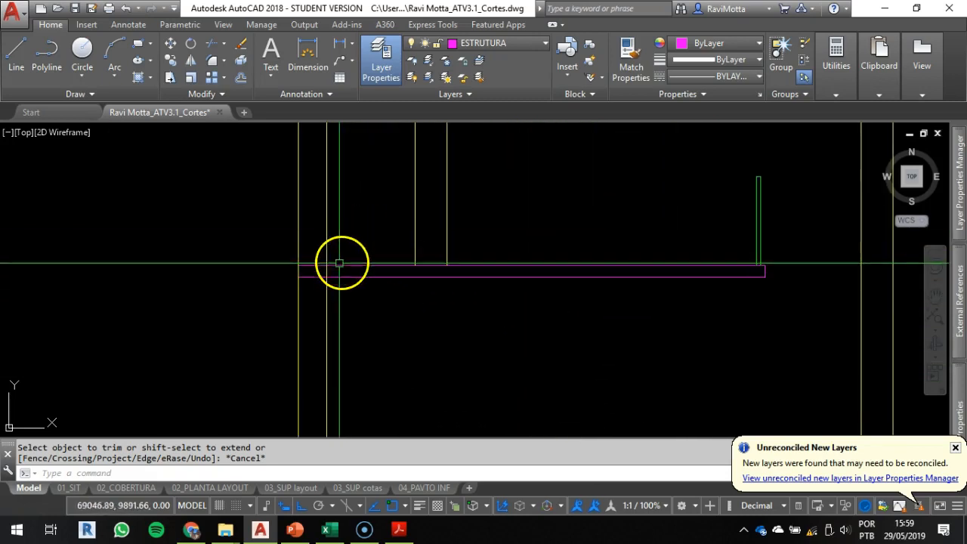
key(Escape)
key(Escape)
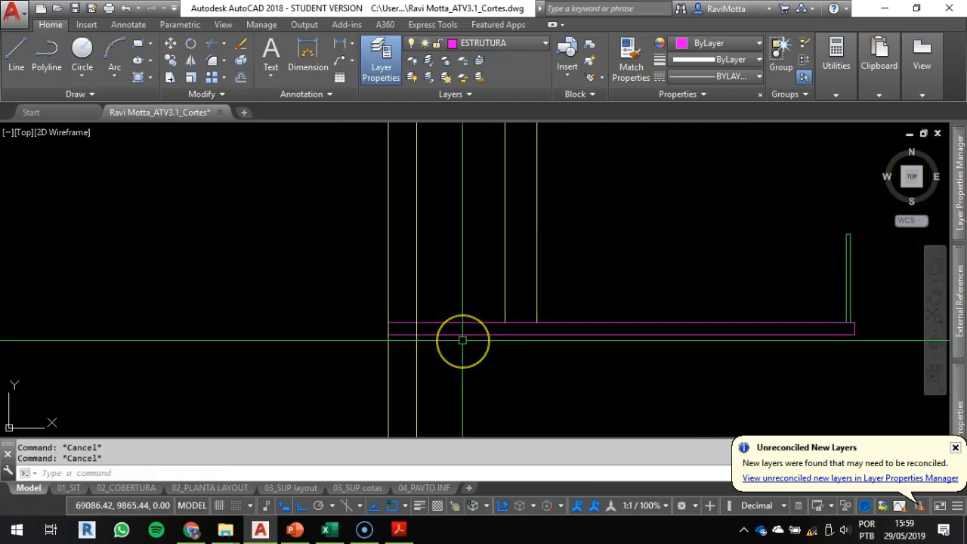
key(Return)
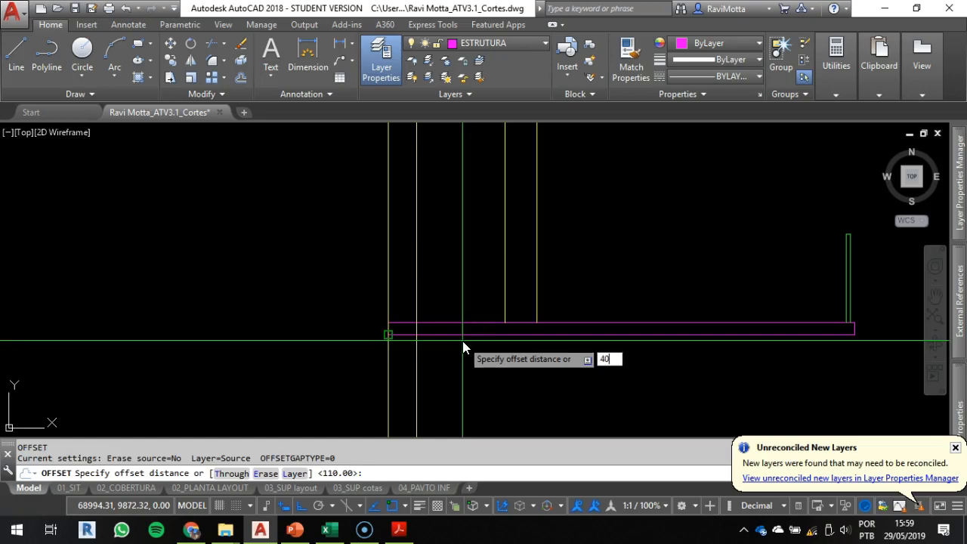
key(Return)
click(448, 325)
click(442, 268)
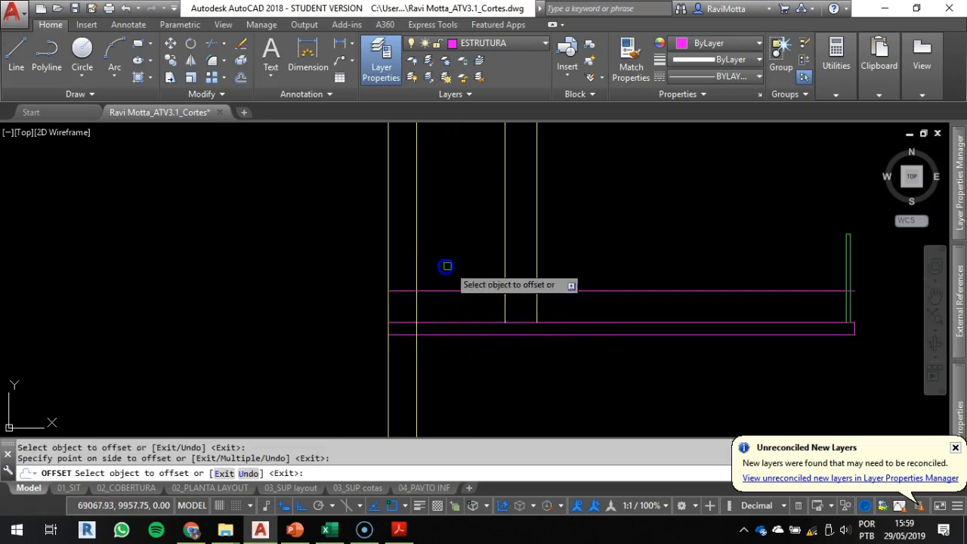
key(Escape)
key(Escape)
- Fillet the new horizontal line with both vertical lines at the lower slab's left end, forming sharp upper corners
scroll(405, 301, up, 3)
key(Escape)
click(438, 291)
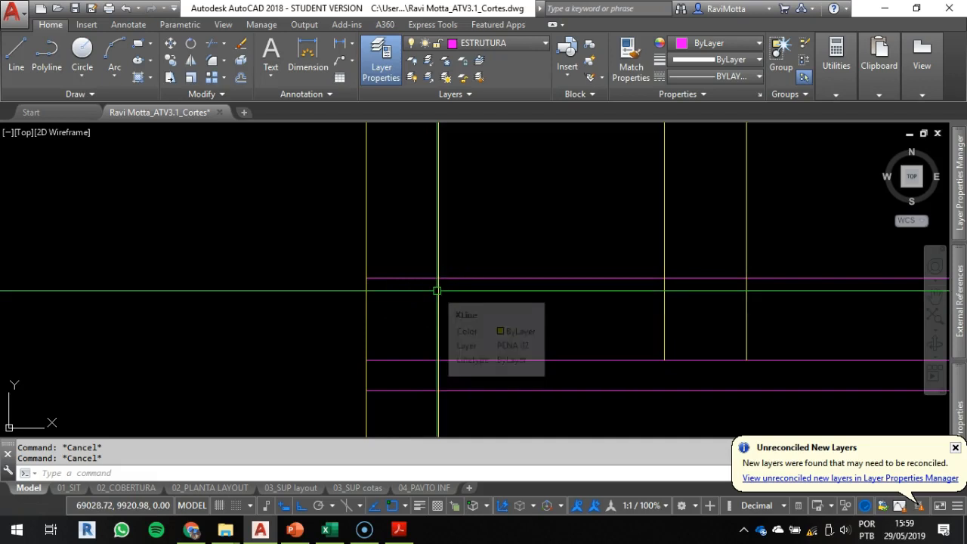
text(f)
key(Return)
click(412, 278)
click(438, 297)
key(Return)
click(367, 302)
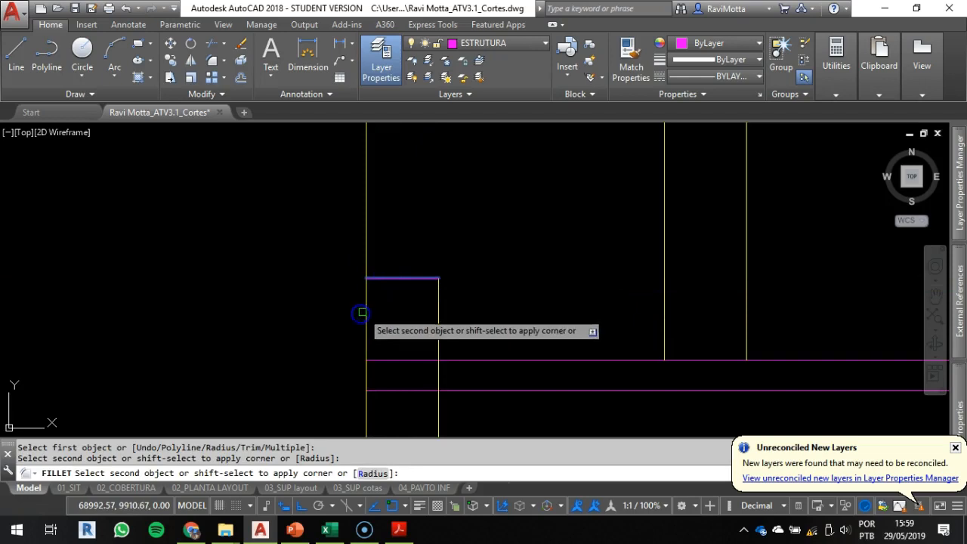
key(Escape)
key(Escape)
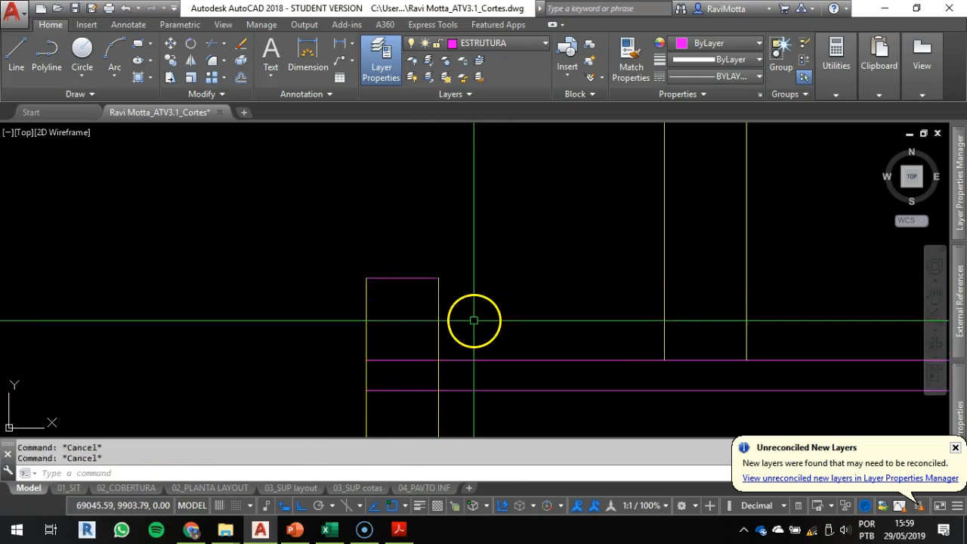
- Match the low wall's top line to the properties of its yellow vertical line
text(ma)
key(Return)
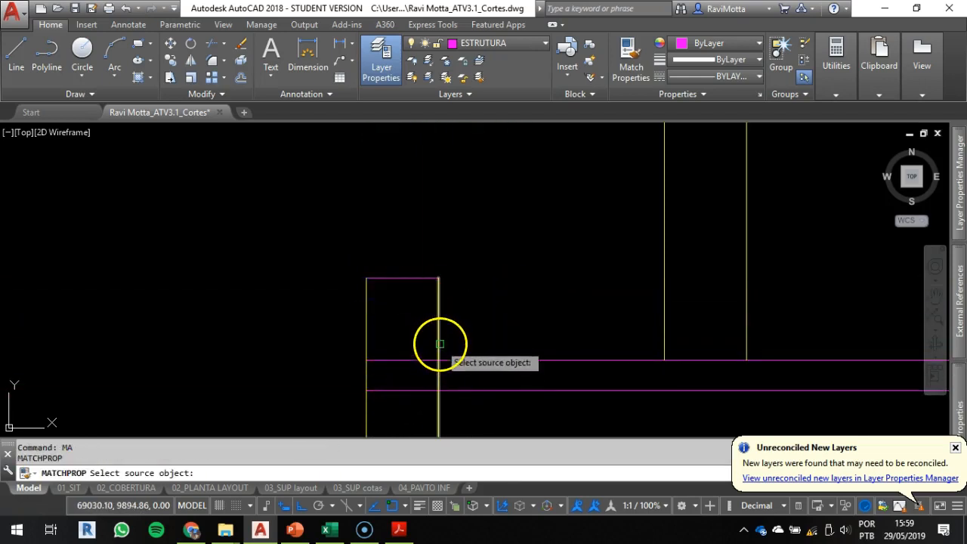
click(438, 341)
click(425, 233)
click(392, 310)
key(Escape)
- Trim the low wall's two vertical lines below the top face of the lower slab
text(tr)
key(Return)
click(411, 359)
right_click(421, 367)
click(439, 373)
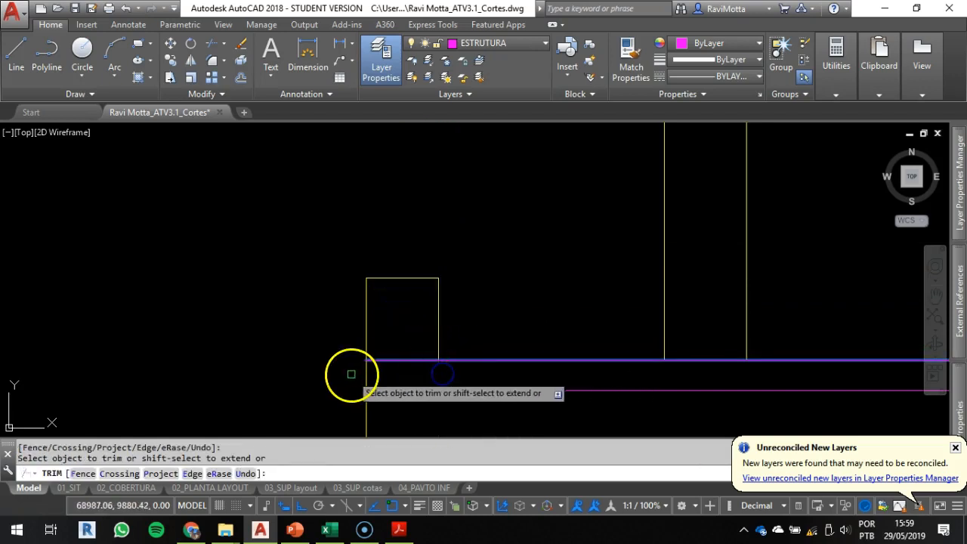
click(365, 375)
- Close the lower slab's left end with a 15-unit vertical line from its top face to its underside
scroll(367, 401, up, 4)
key(Escape)
text(l)
key(Return)
click(362, 305)
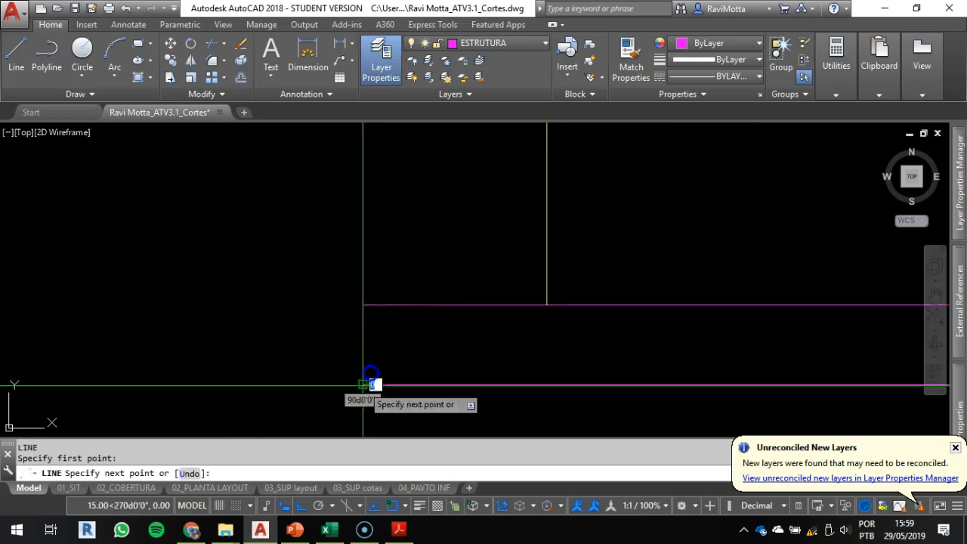
key(Escape)
- Place a vertical construction line through the plan's intersection of the dashed curve with section line A, projecting it down to the section
scroll(555, 363, down, 5)
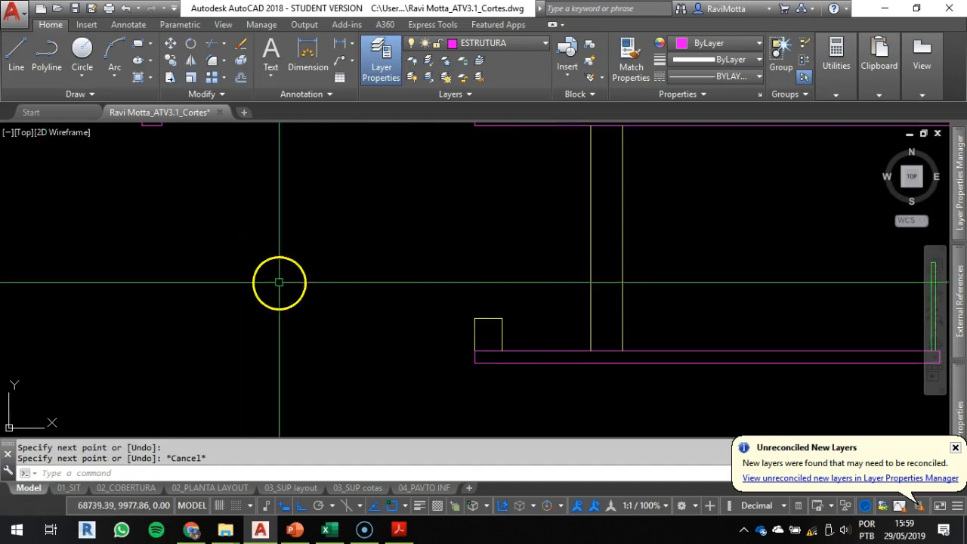
scroll(602, 365, down, 4)
mouse_move(642, 345)
middle_down()
mouse_move(444, 303)
mouse_move(436, 257)
mouse_move(436, 373)
middle_up()
scroll(488, 219, down, 2)
middle_drag(488, 219, 490, 473)
scroll(467, 175, up, 4)
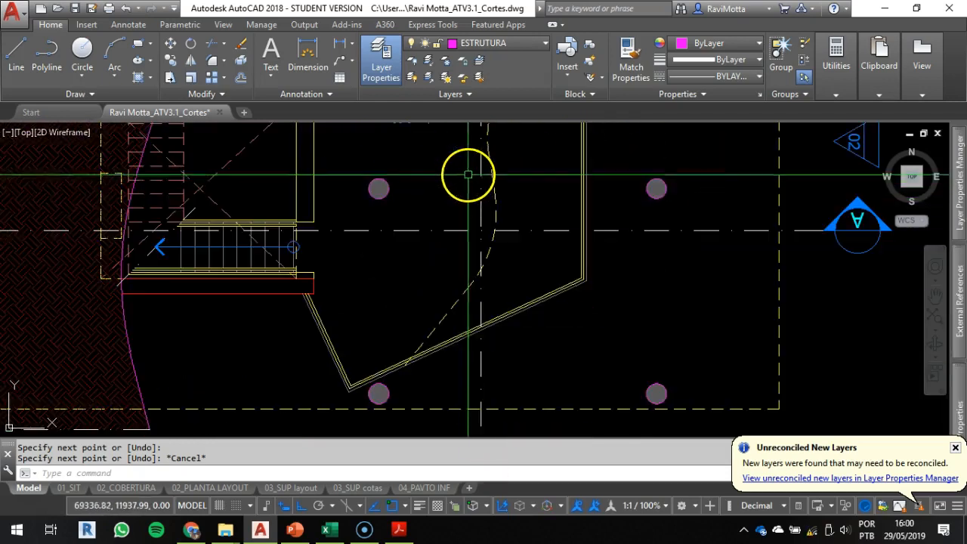
scroll(509, 207, up, 6)
scroll(508, 257, down, 6)
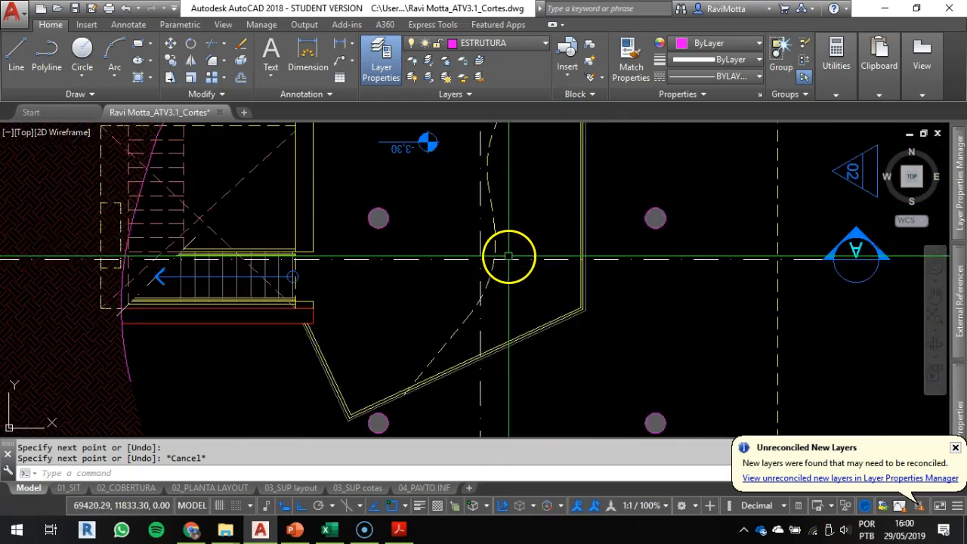
click(492, 229)
key(Escape)
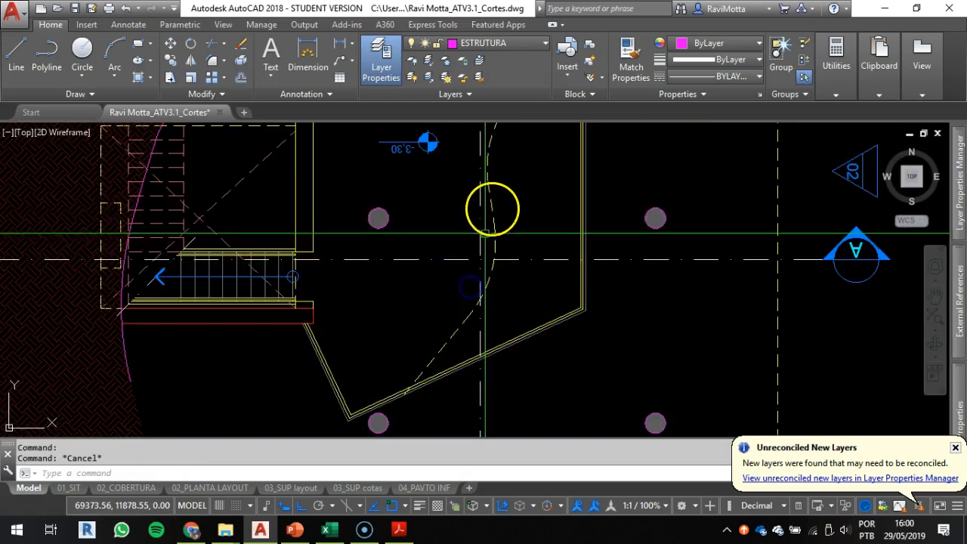
scroll(506, 242, up, 2)
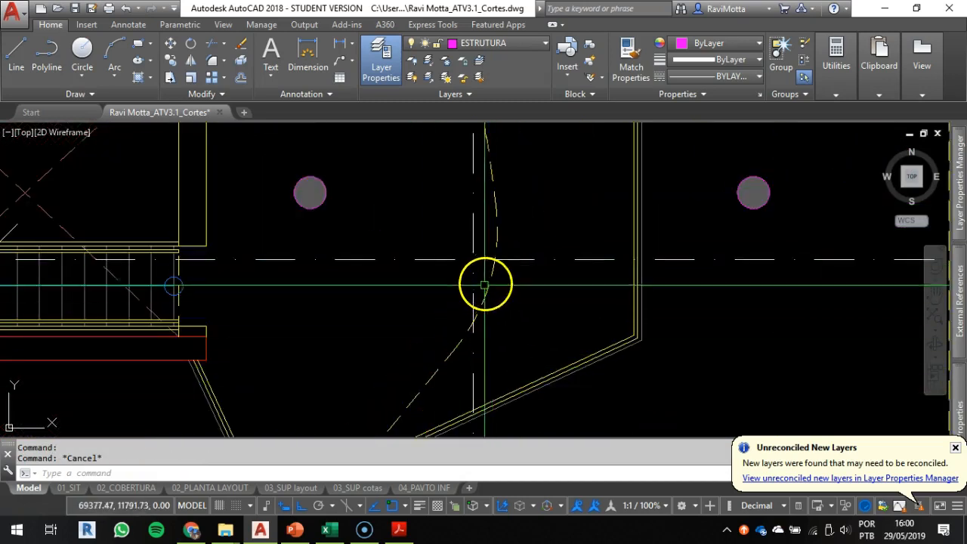
mouse_move(487, 308)
middle_down()
mouse_move(457, 356)
mouse_move(447, 457)
middle_up()
scroll(527, 333, down, 2)
mouse_move(533, 381)
middle_down()
mouse_move(551, 210)
mouse_move(550, 229)
middle_up()
scroll(540, 226, up, 1)
scroll(525, 208, up, 3)
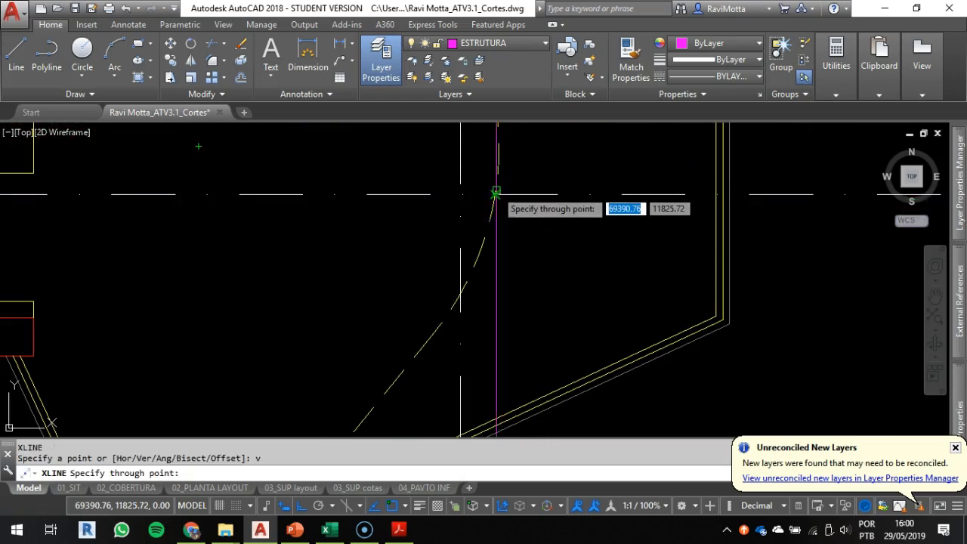
scroll(503, 222, down, 5)
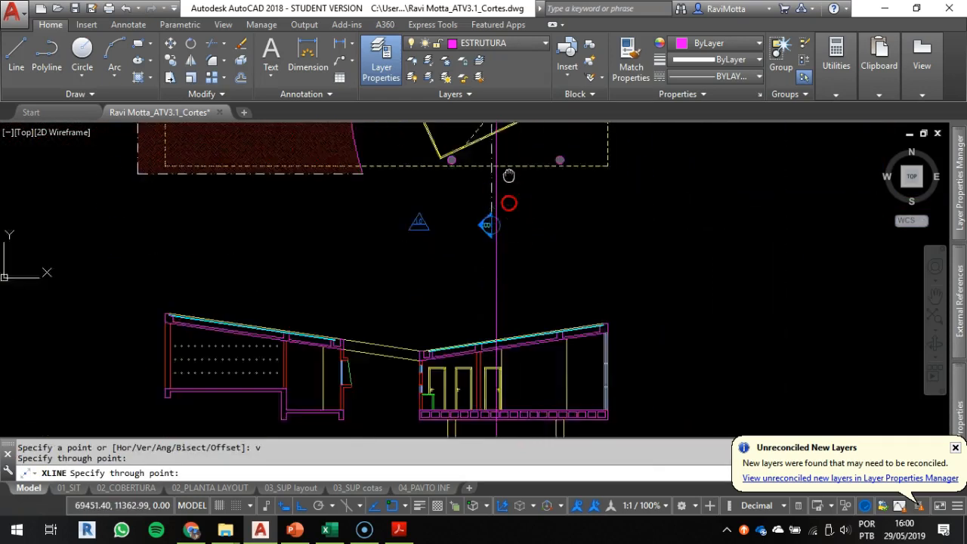
scroll(518, 341, up, 6)
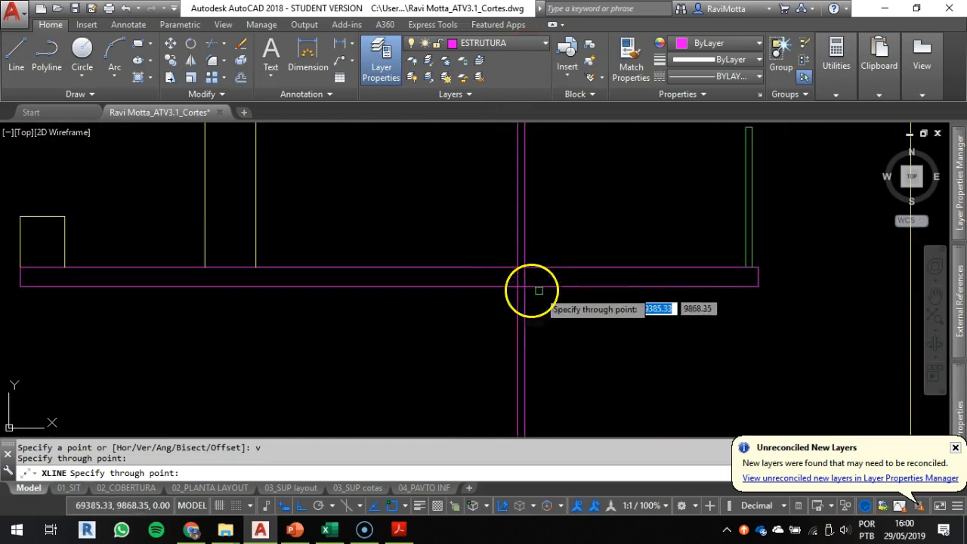
- Trim the projected vertical line above the lower slab's underside
key(Escape)
key(Return)
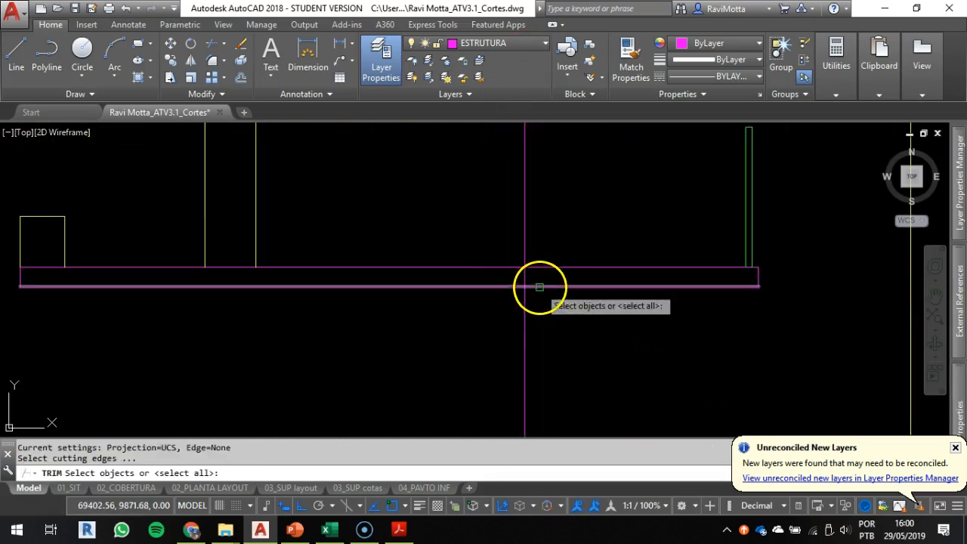
key(Return)
mouse_move(529, 345)
middle_down()
mouse_move(536, 259)
mouse_move(531, 294)
middle_up()
key(Escape)
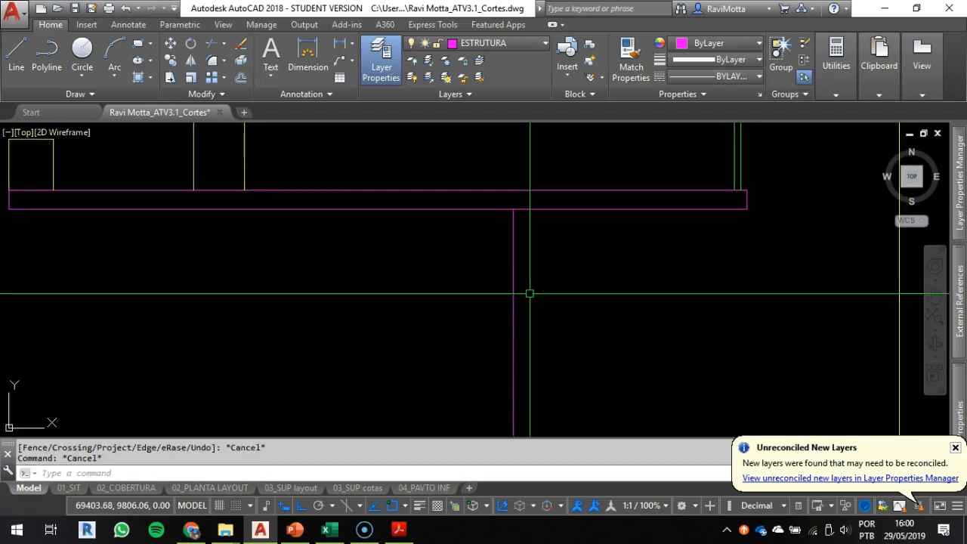
- Offset the vertical line beneath the lower slab 30 to the left
key(Return)
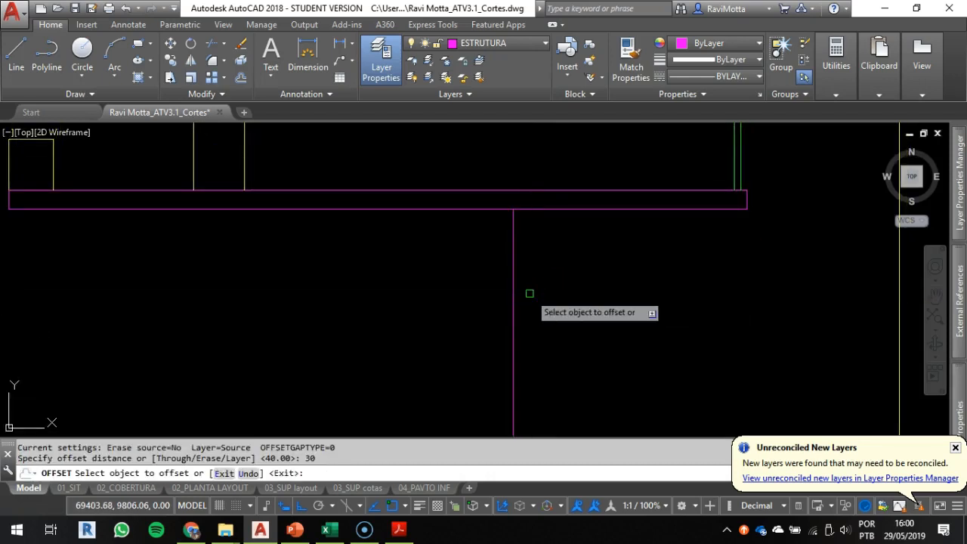
click(514, 287)
click(494, 278)
key(Escape)
key(Escape)
key(Escape)
scroll(576, 246, down, 4)
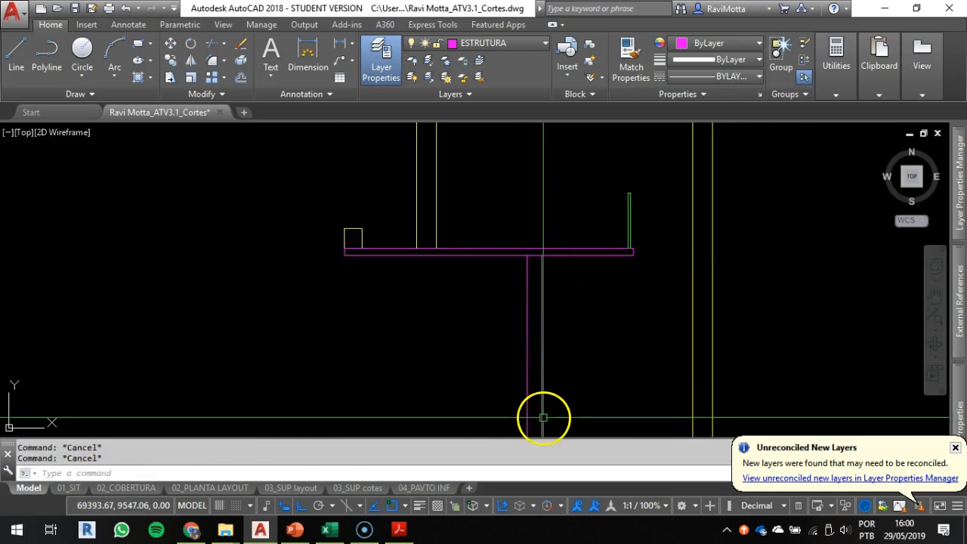
scroll(540, 404, down, 4)
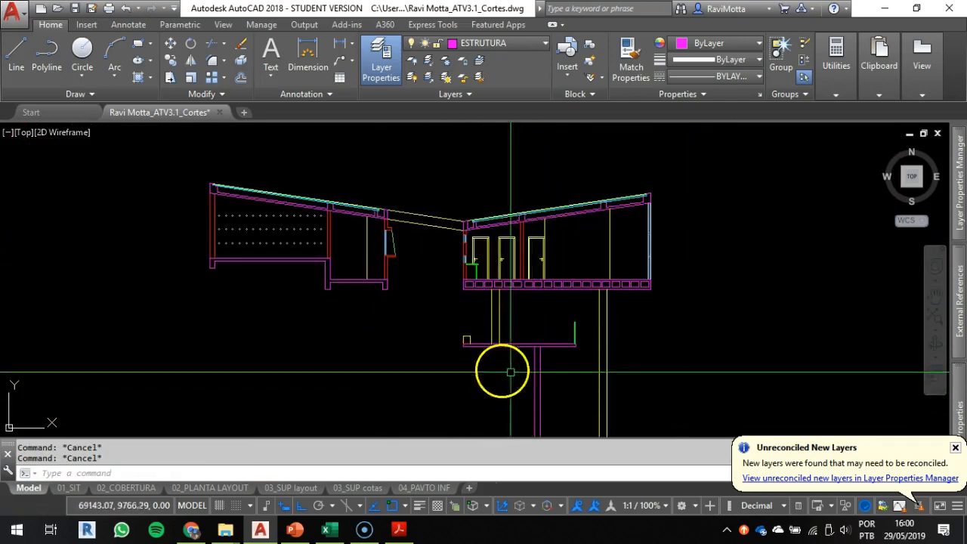
scroll(546, 372, up, 2)
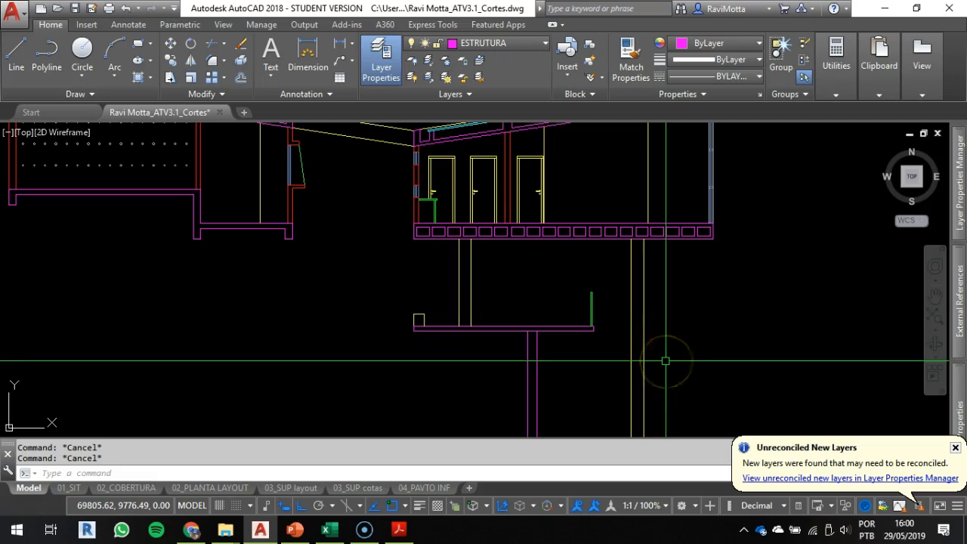
middle_drag(580, 200, 647, 299)
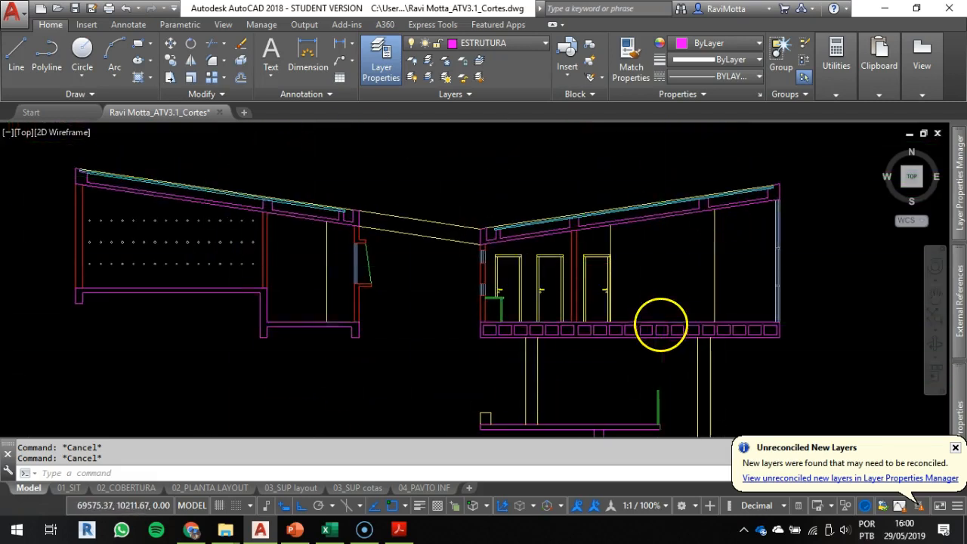
scroll(675, 347, down, 1)
scroll(676, 349, up, 1)
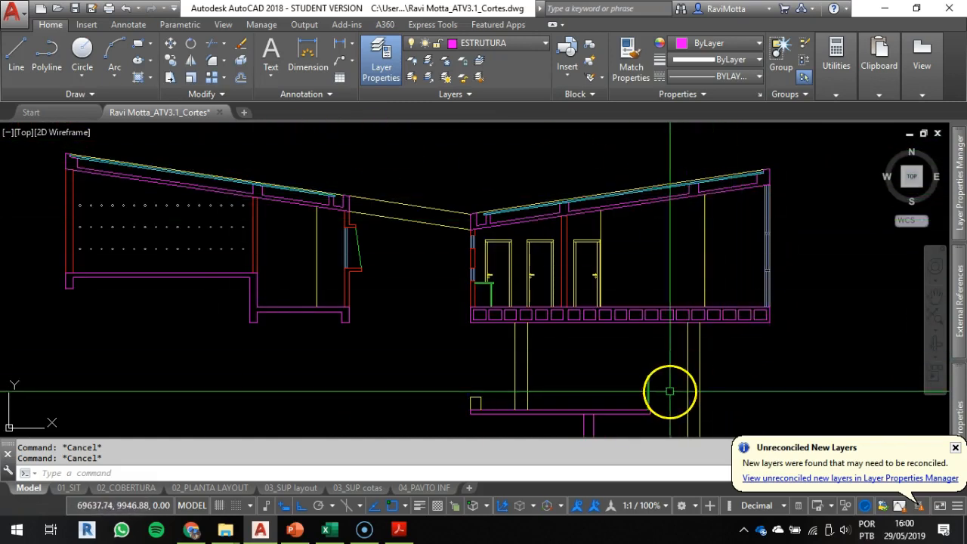
- Place a vertical construction line along section line B in the upper floor plan, projecting it down through the house section
middle_drag(669, 392, 666, 378)
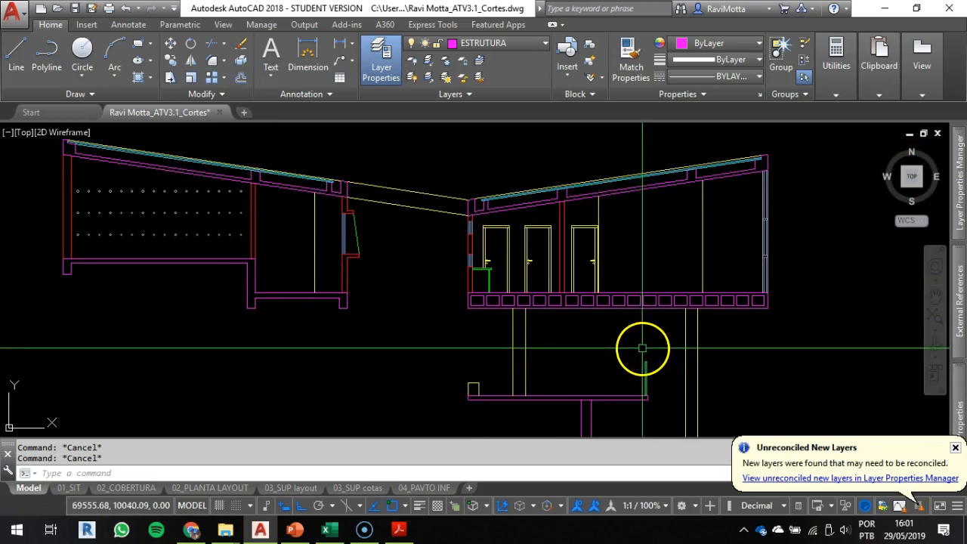
scroll(645, 290, down, 2)
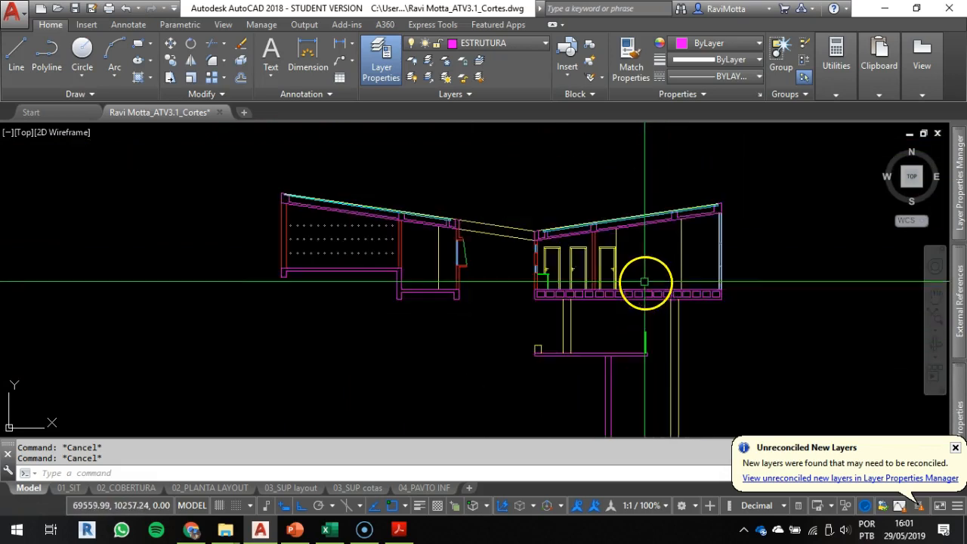
middle_drag(612, 198, 613, 489)
scroll(590, 283, down, 2)
middle_drag(587, 271, 580, 378)
scroll(593, 250, up, 4)
middle_drag(607, 271, 594, 332)
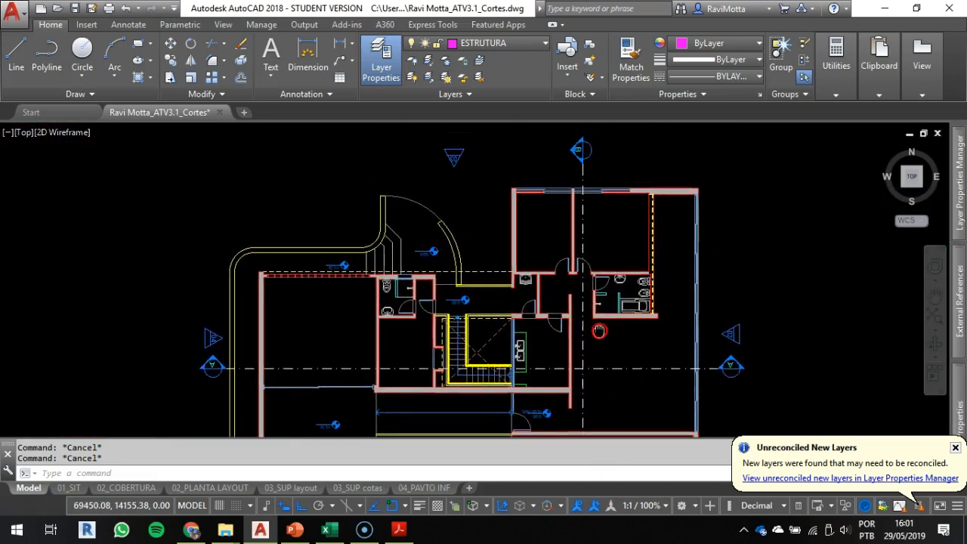
scroll(587, 313, up, 2)
scroll(588, 181, down, 2)
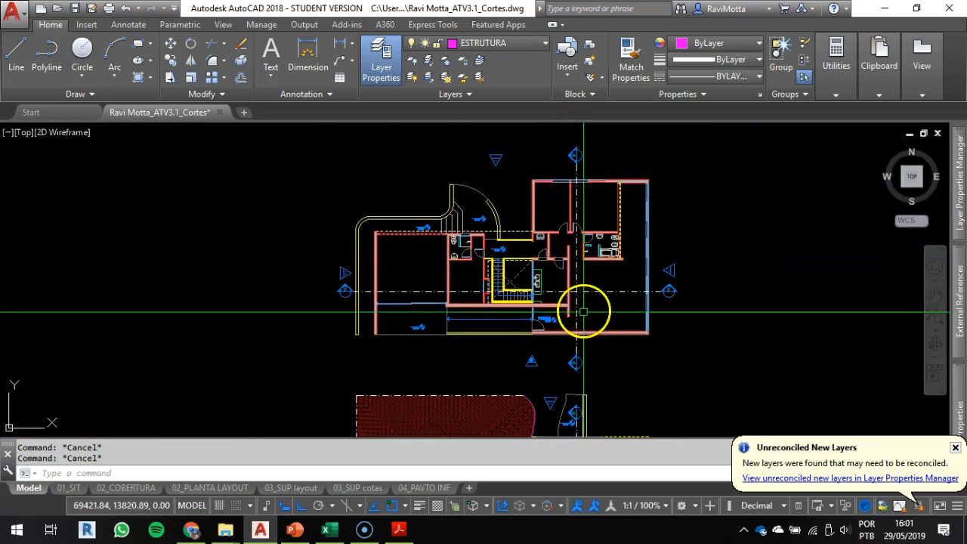
scroll(627, 328, up, 2)
scroll(596, 321, down, 2)
scroll(632, 320, up, 2)
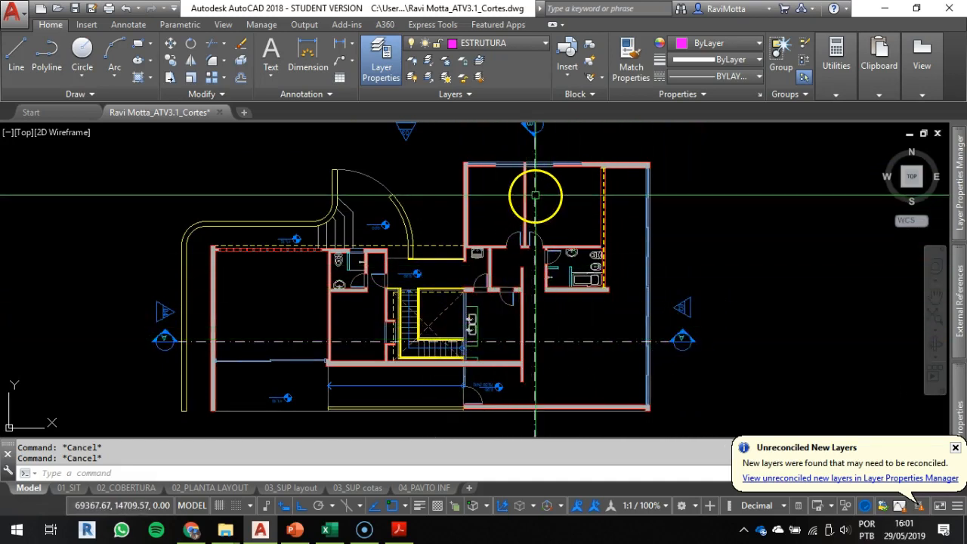
middle_drag(534, 173, 541, 268)
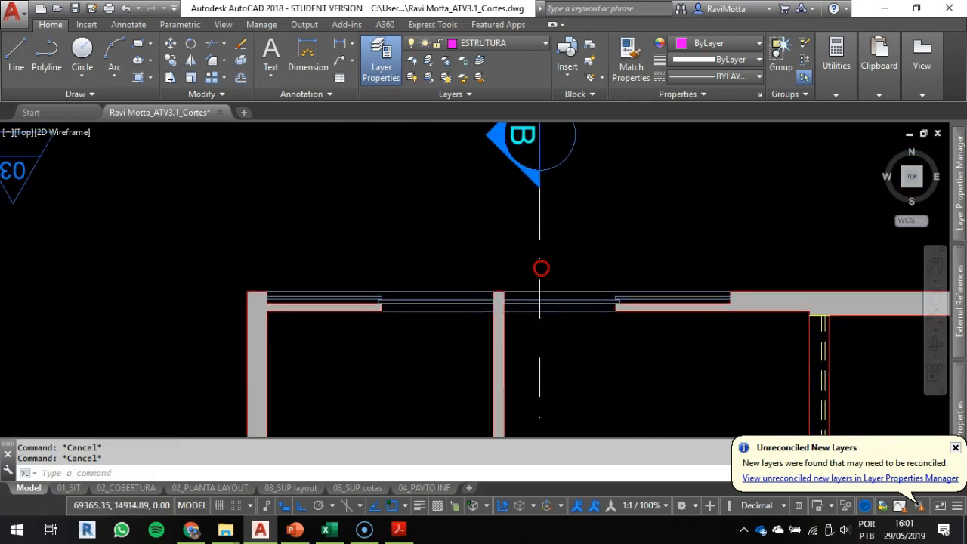
click(539, 266)
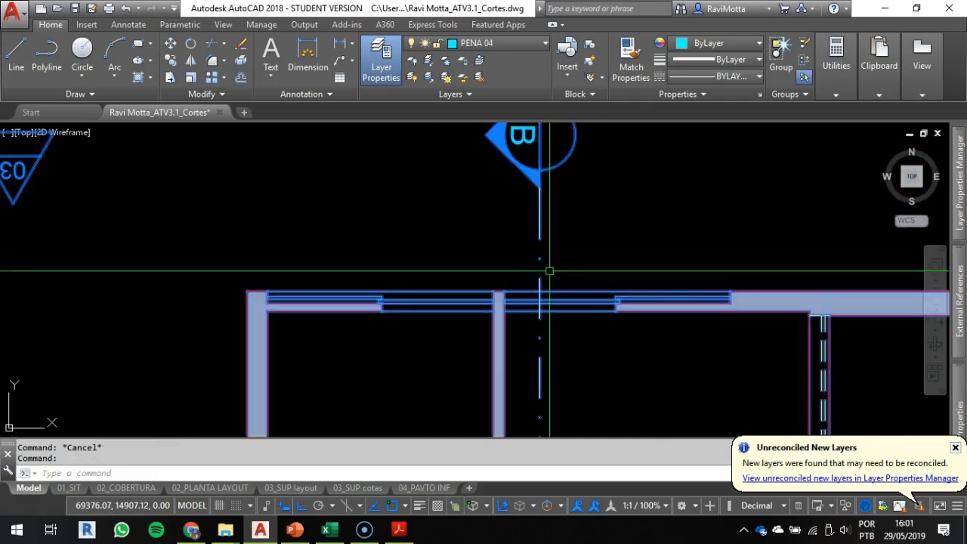
key(Escape)
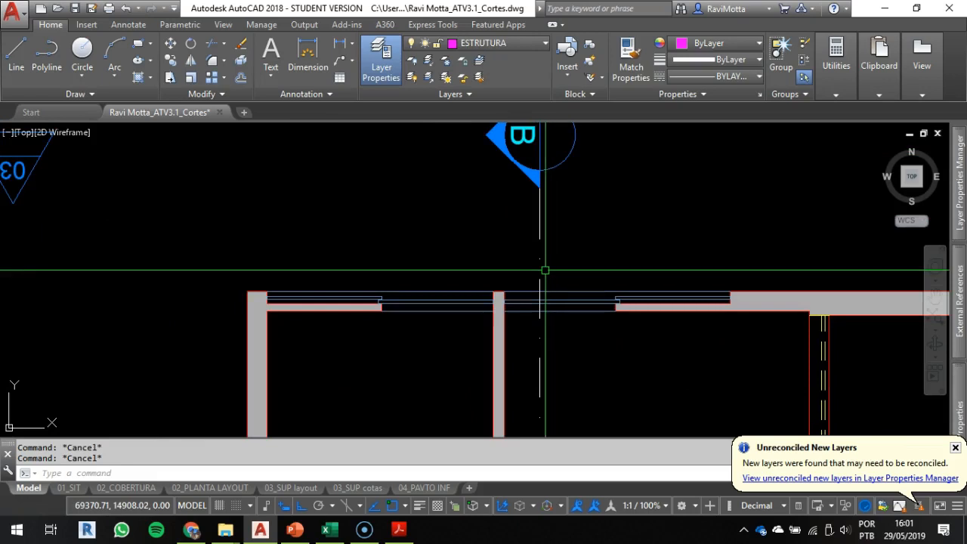
key(Return)
text(v)
key(Return)
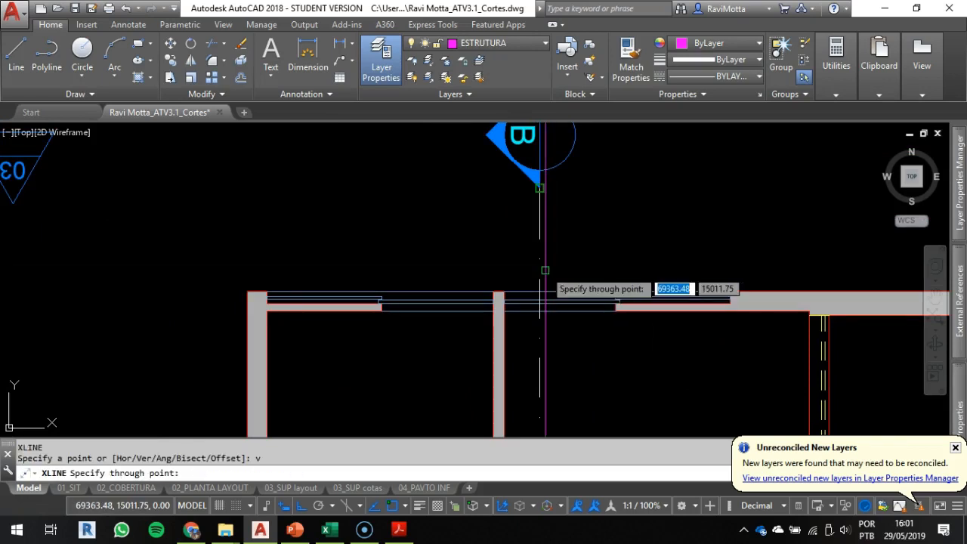
click(539, 223)
scroll(576, 226, down, 6)
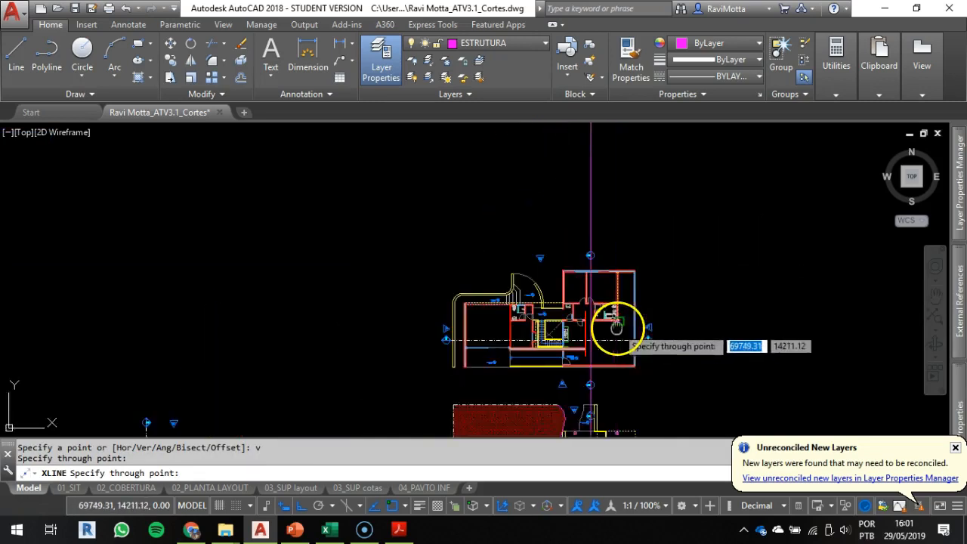
middle_drag(617, 327, 611, 156)
middle_drag(606, 364, 622, 159)
scroll(597, 266, up, 6)
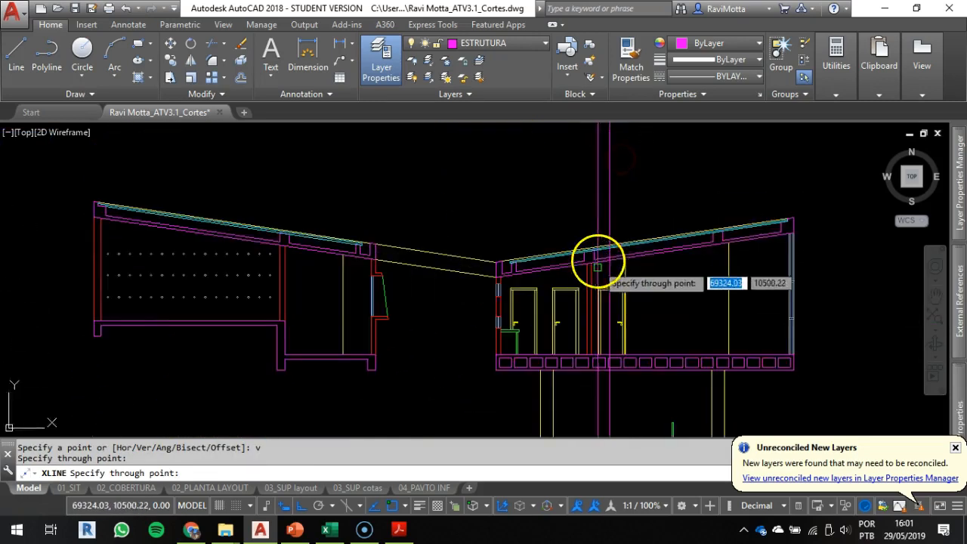
scroll(596, 259, up, 2)
key(Escape)
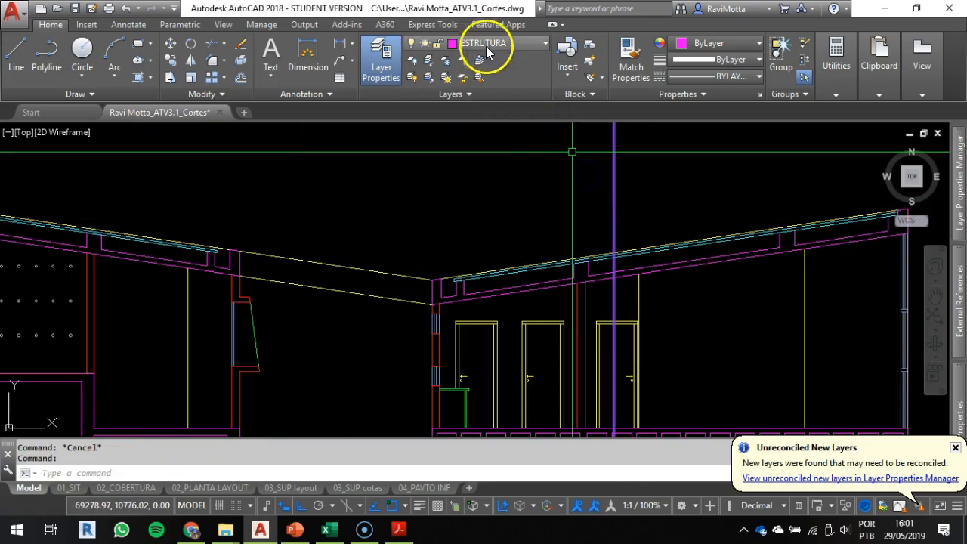
- Move the vertical construction line along section line B to the DASHDOT layer
click(495, 41)
scroll(503, 59, up, 1)
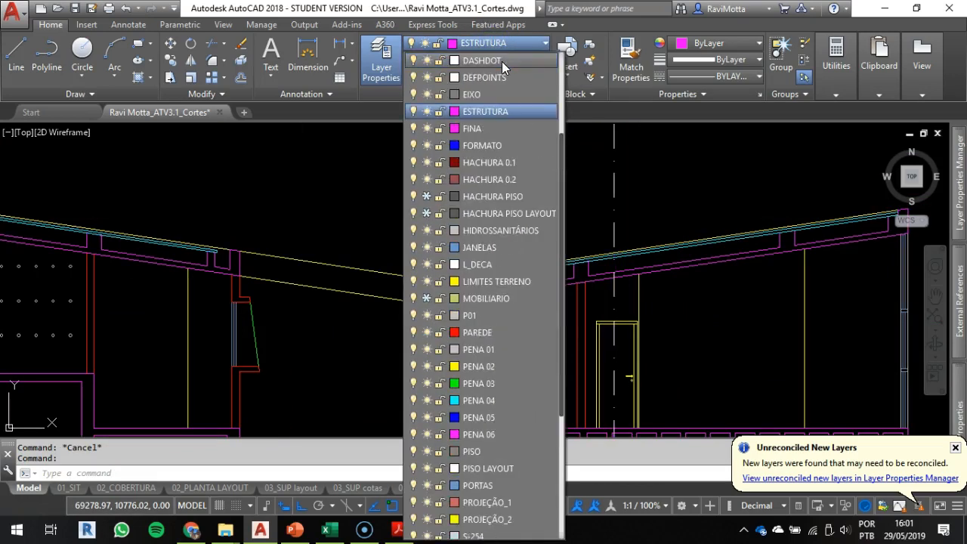
click(502, 62)
key(Escape)
- Examine the section's sloped roofs and the B cut line's alignment with the plan above
scroll(612, 250, up, 5)
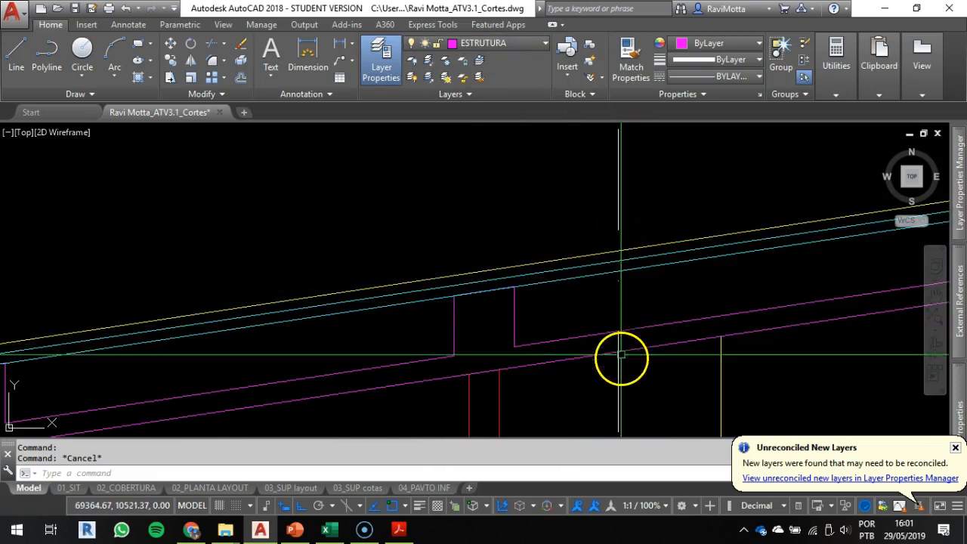
scroll(618, 332, down, 5)
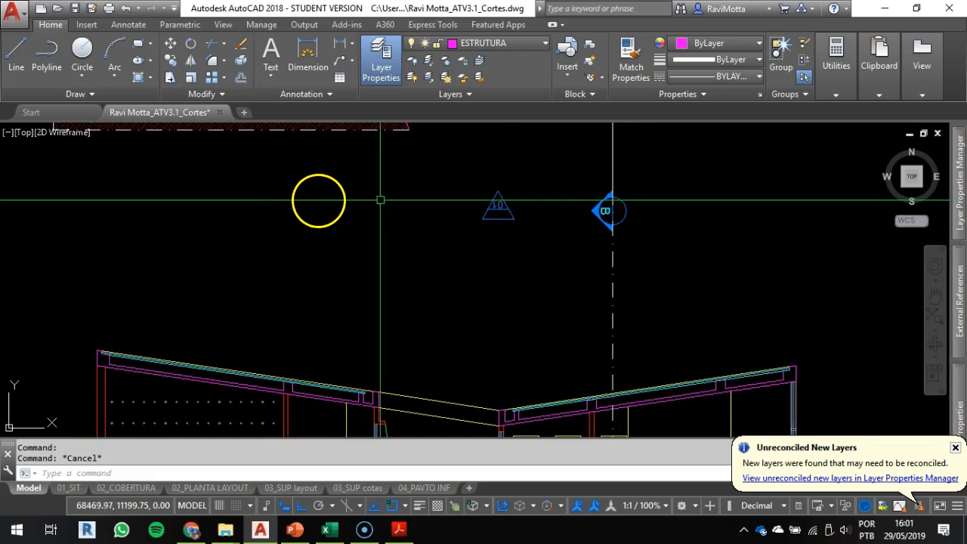
scroll(657, 254, down, 4)
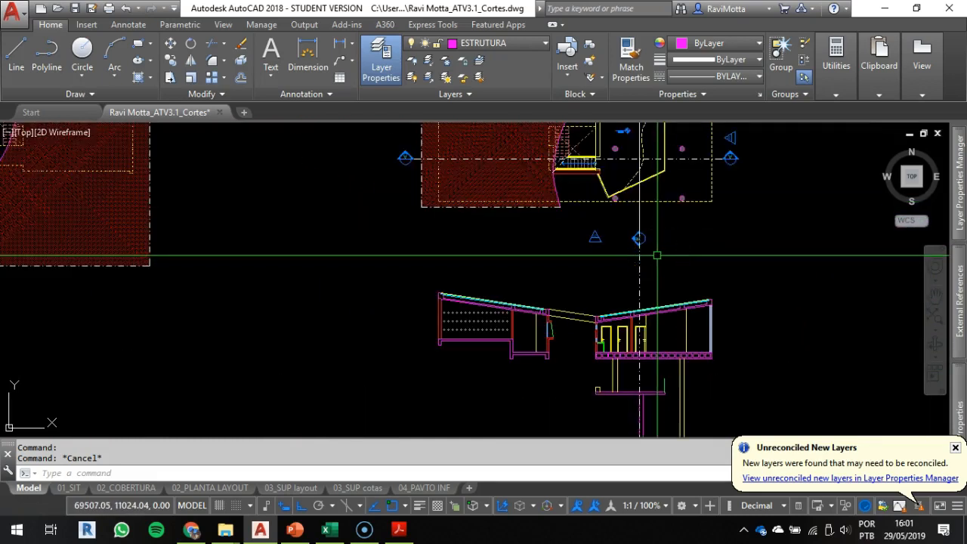
click(656, 259)
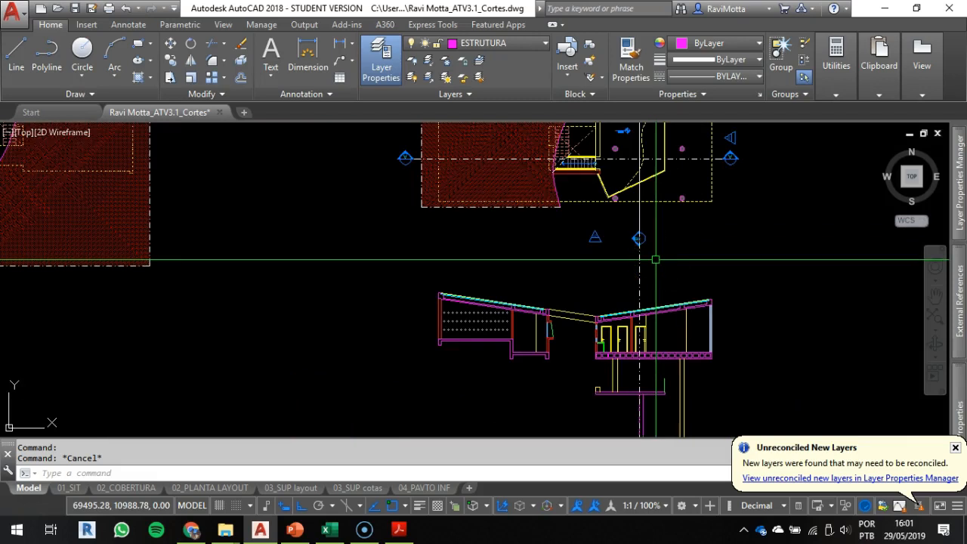
scroll(611, 320, up, 5)
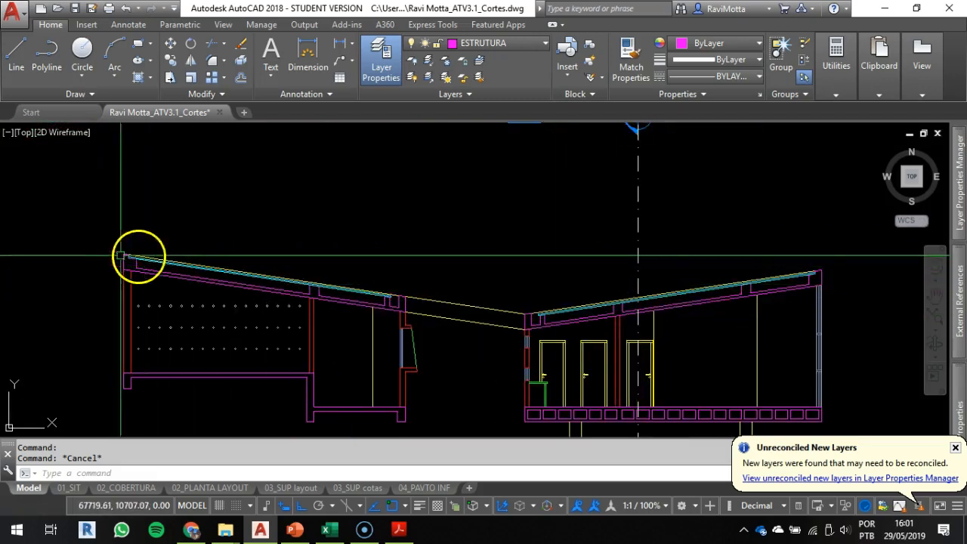
scroll(128, 253, up, 3)
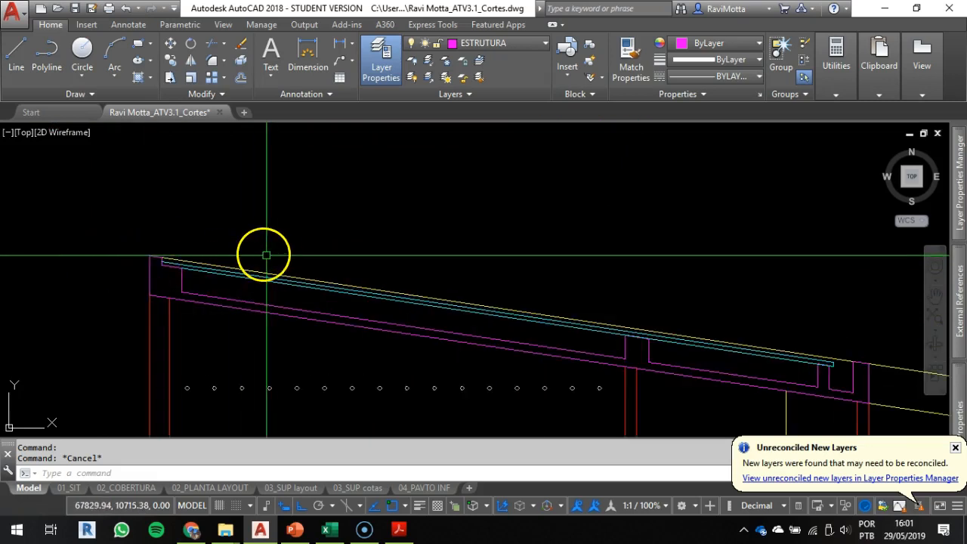
mouse_move(620, 325)
middle_down()
mouse_move(353, 291)
mouse_move(600, 334)
mouse_move(578, 324)
mouse_move(611, 328)
mouse_move(434, 315)
middle_up()
scroll(432, 310, down, 4)
middle_drag(531, 291, 636, 314)
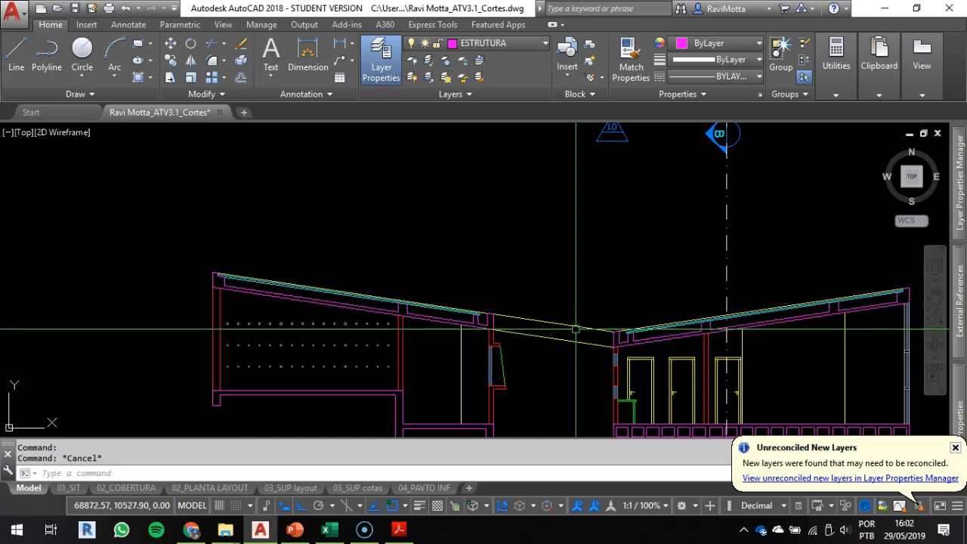
scroll(615, 281, down, 3)
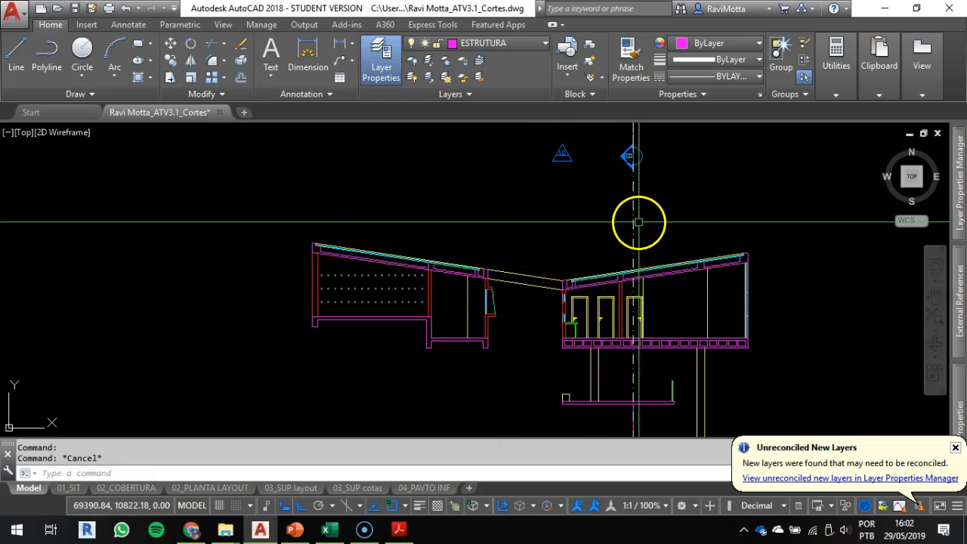
scroll(638, 223, down, 4)
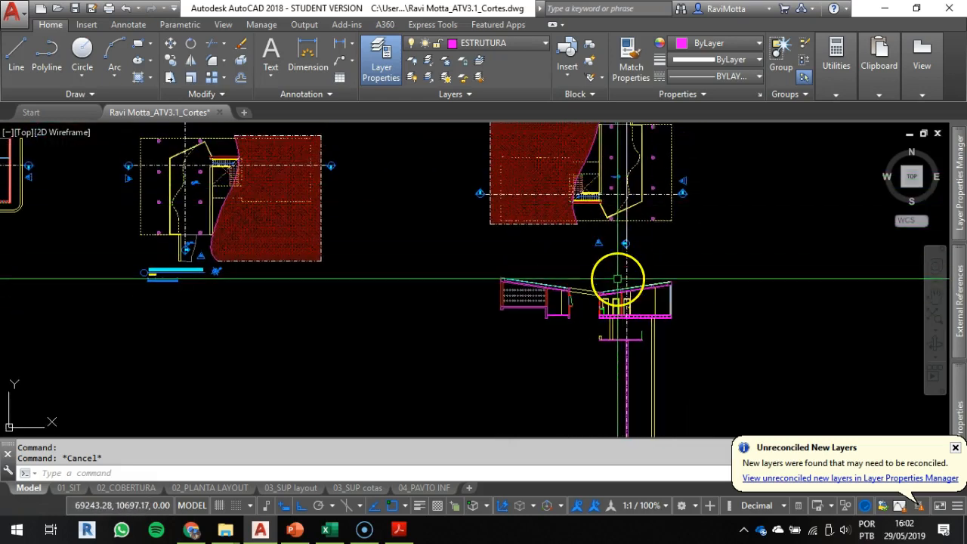